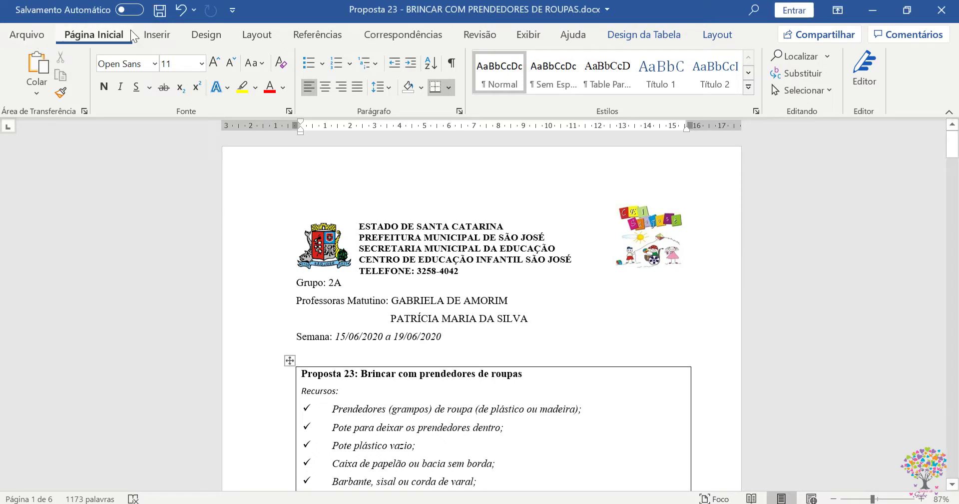
Apply page margins of 3 cm top and left and 2 cm bottom and right to the whole document.
left_click(158, 35)
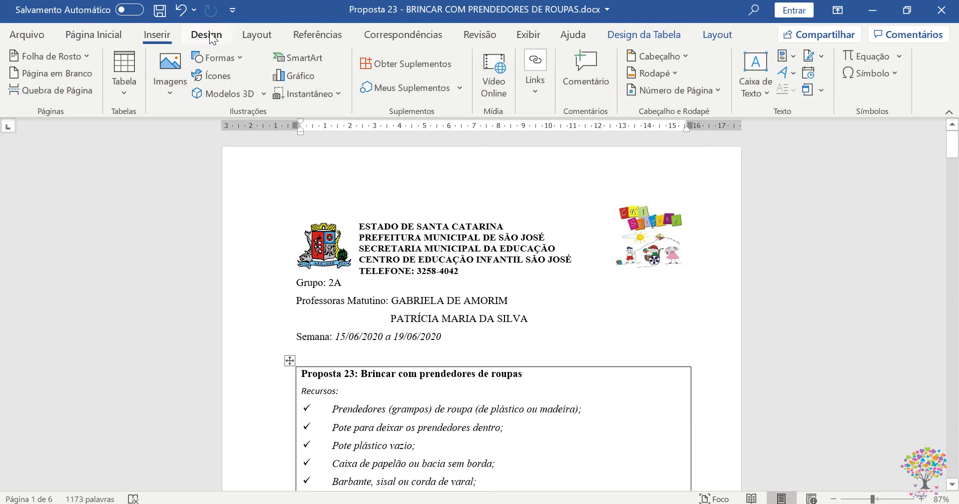
left_click(200, 36)
left_click(248, 38)
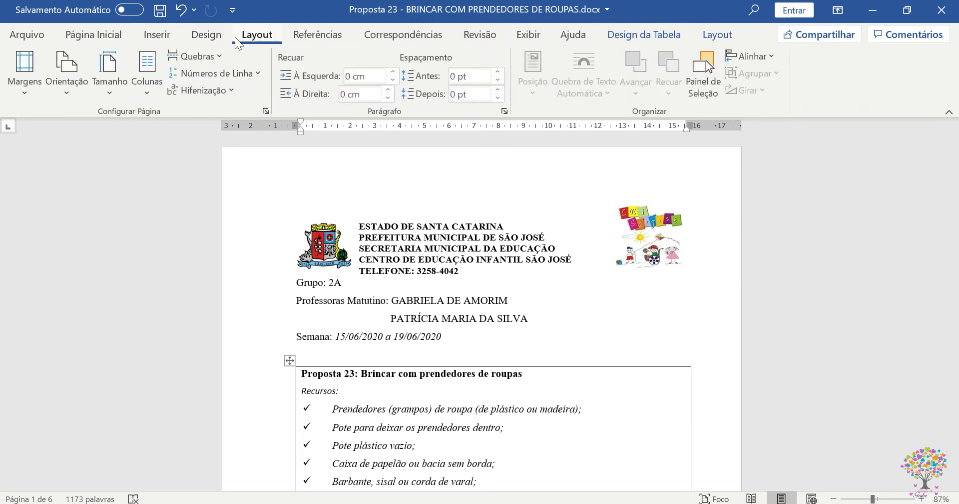
left_click(21, 85)
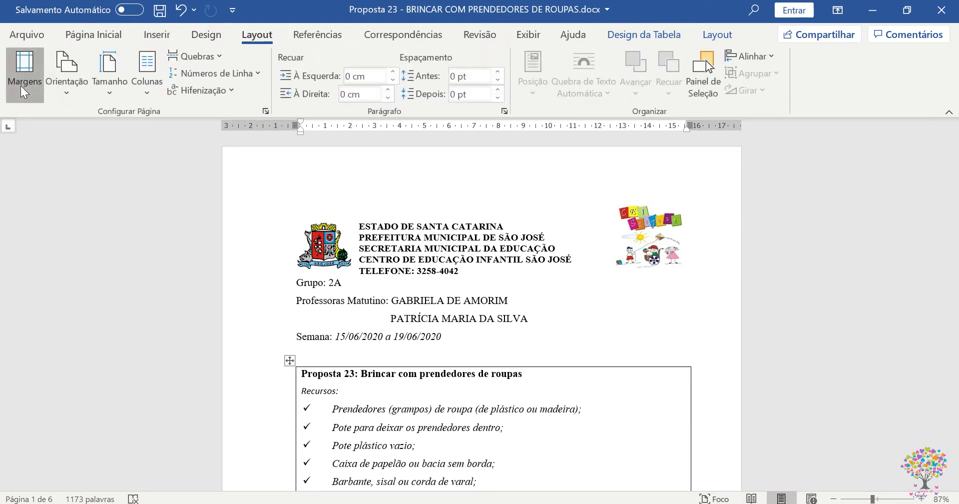
left_click(133, 134)
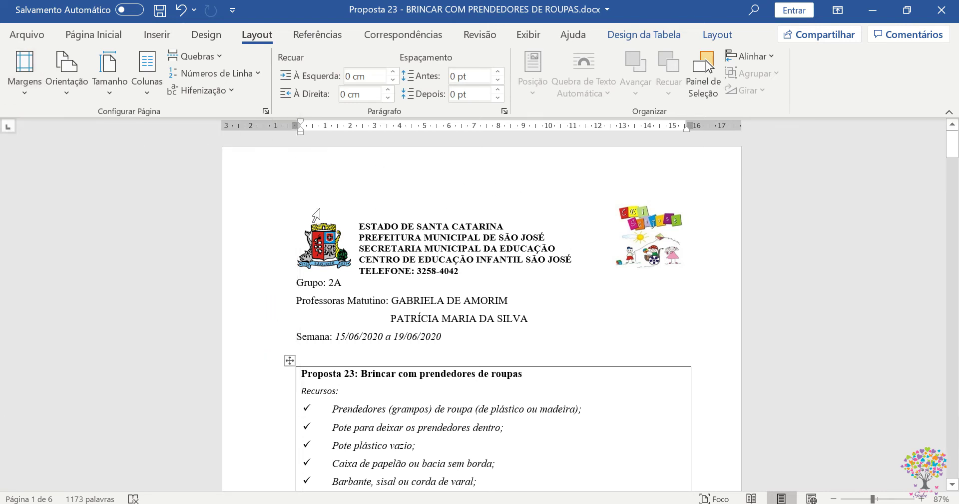
left_click(25, 75)
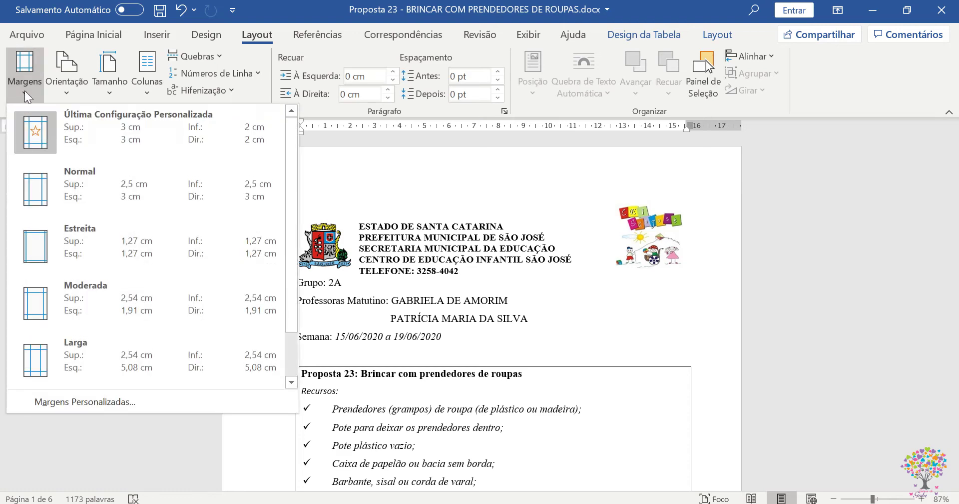
left_click(28, 380)
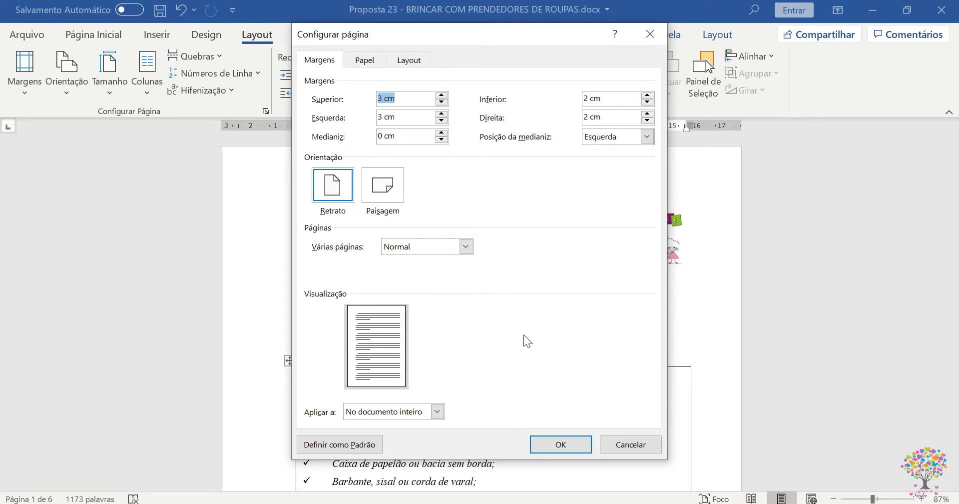
left_click(558, 442)
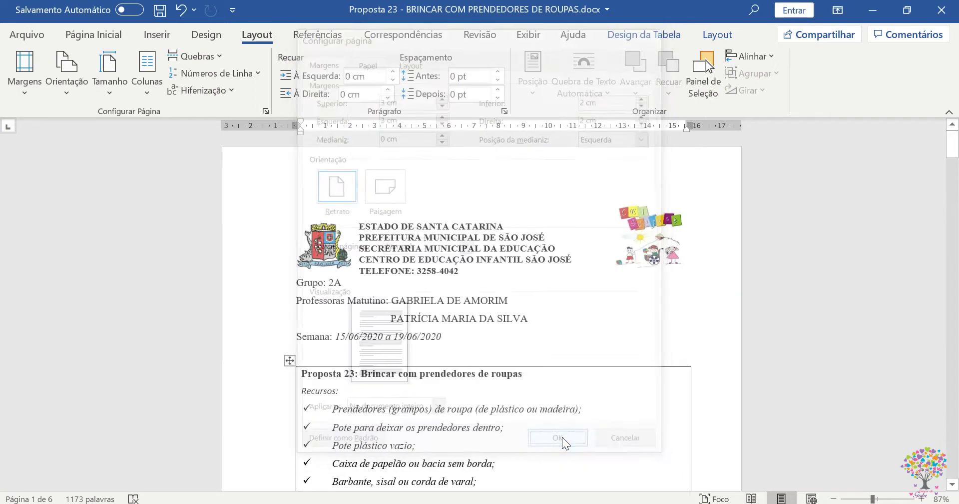
Look through the pages of the proposal to examine the text formatting and layout.
scroll(457, 370, "up", 15)
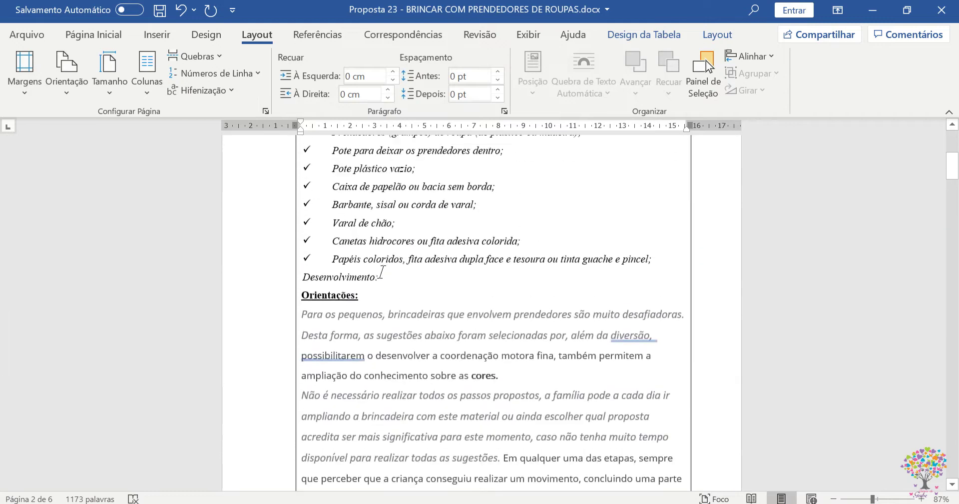
scroll(382, 271, "up", 1)
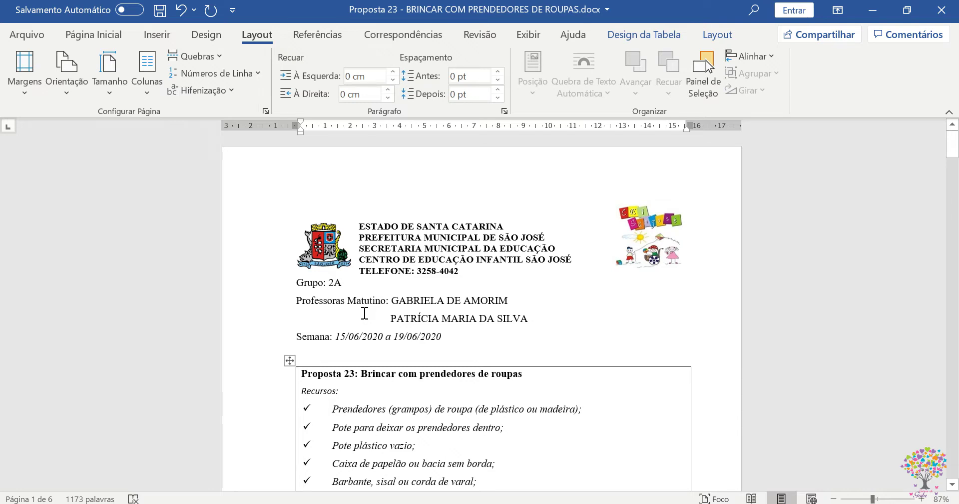
left_click(94, 34)
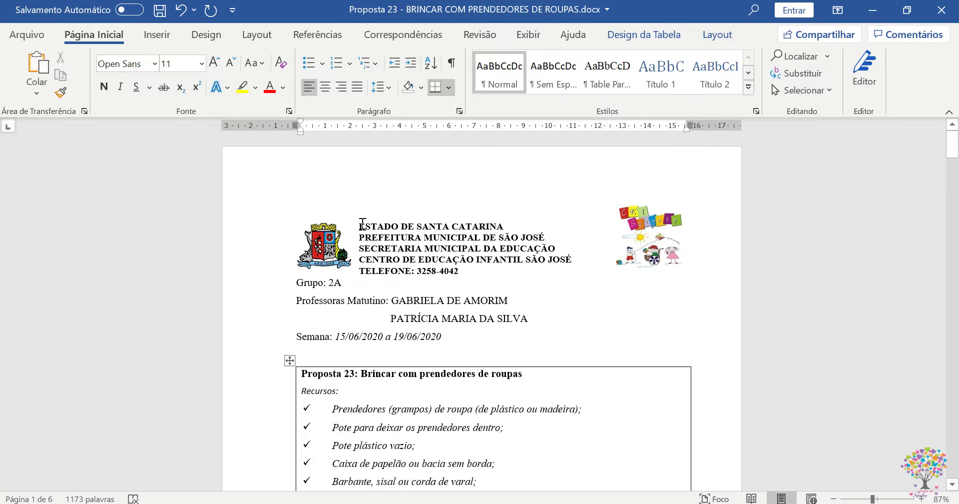
scroll(411, 243, "down", 13)
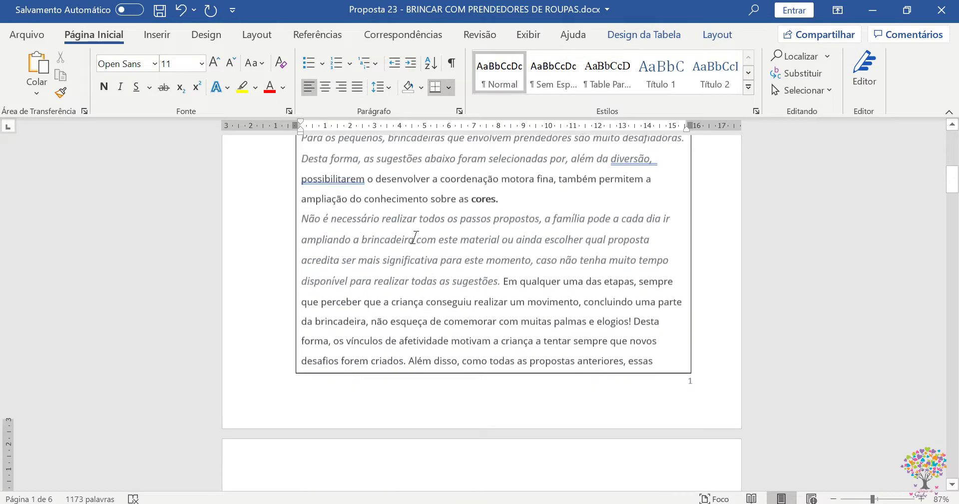
scroll(410, 242, "down", 13)
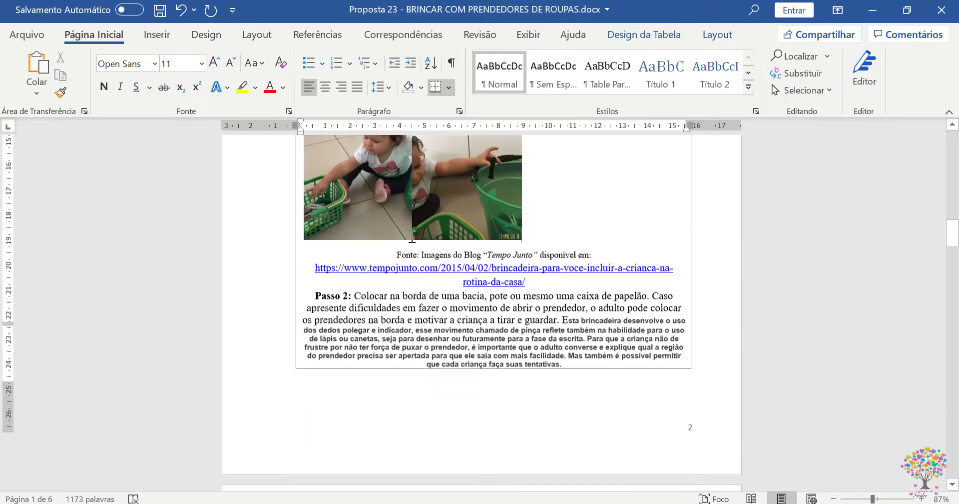
scroll(411, 243, "down", 10)
scroll(411, 242, "up", 12)
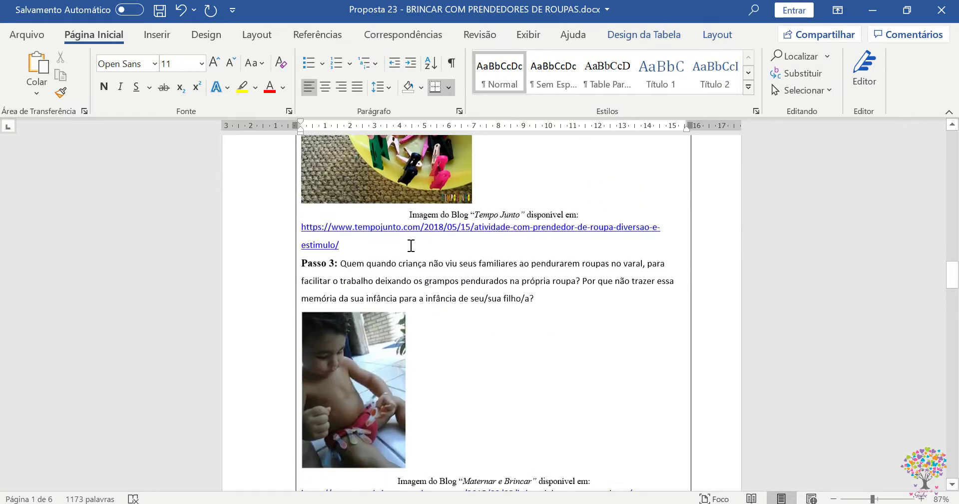
scroll(411, 243, "up", 20)
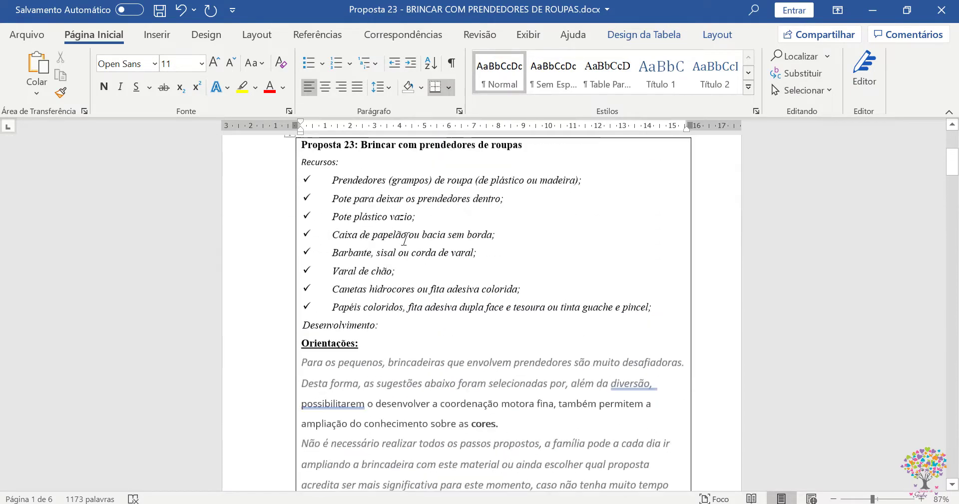
scroll(406, 240, "up", 1)
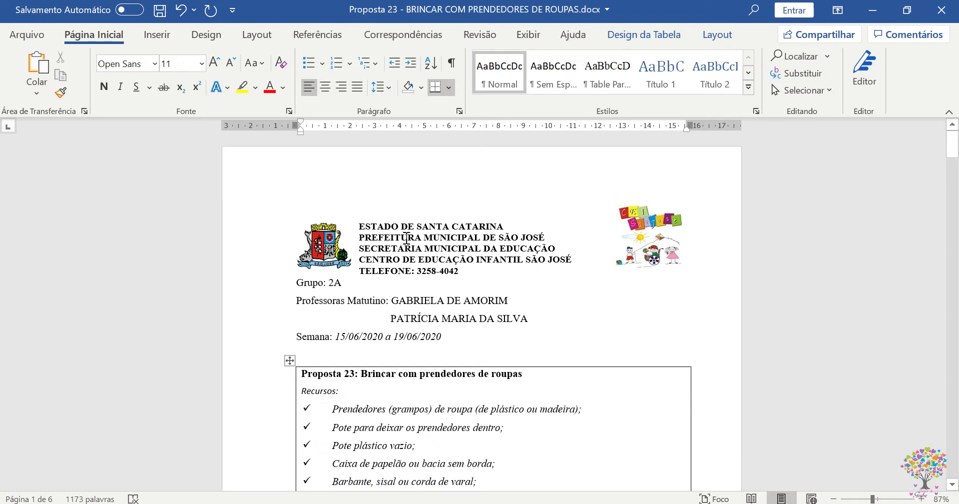
Select the entire document and set its text to Times New Roman, size 12.
key("ctrl+a")
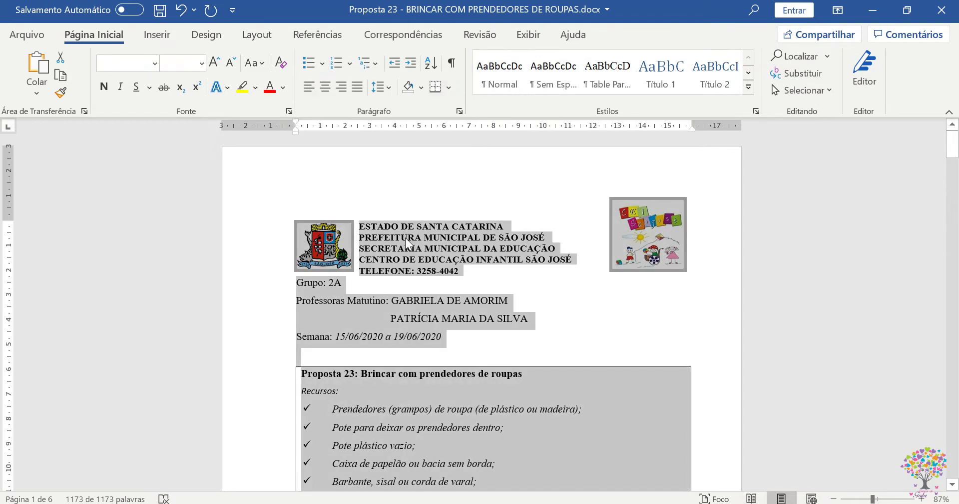
scroll(501, 224, "down", 20)
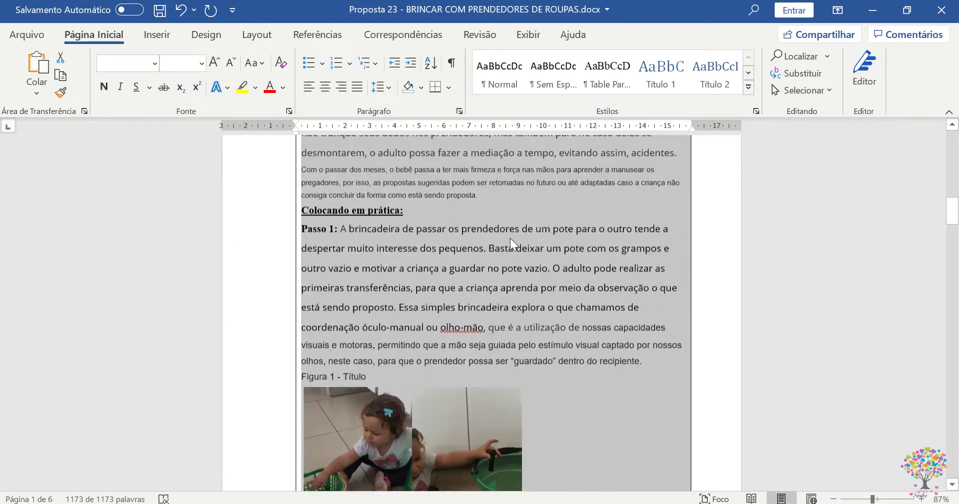
scroll(500, 252, "down", 15)
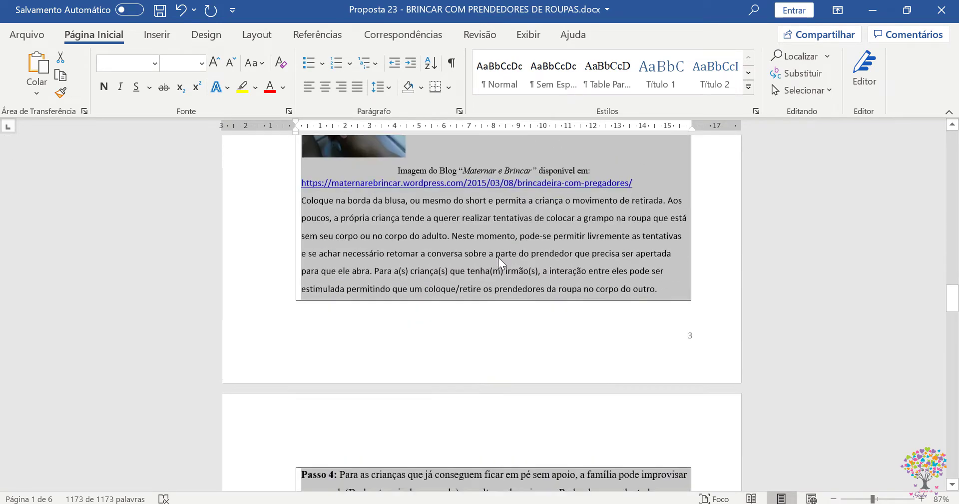
scroll(499, 257, "down", 15)
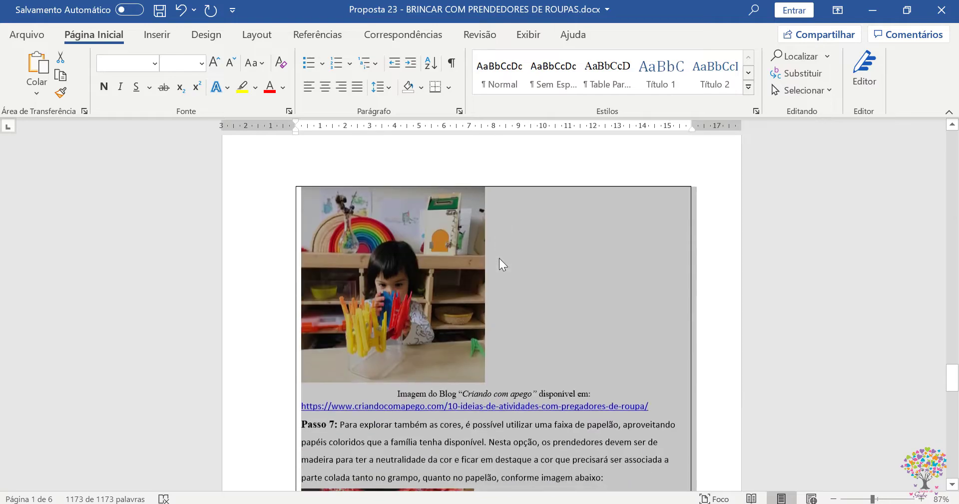
left_click_drag(953, 403, 953, 145)
left_click(155, 63)
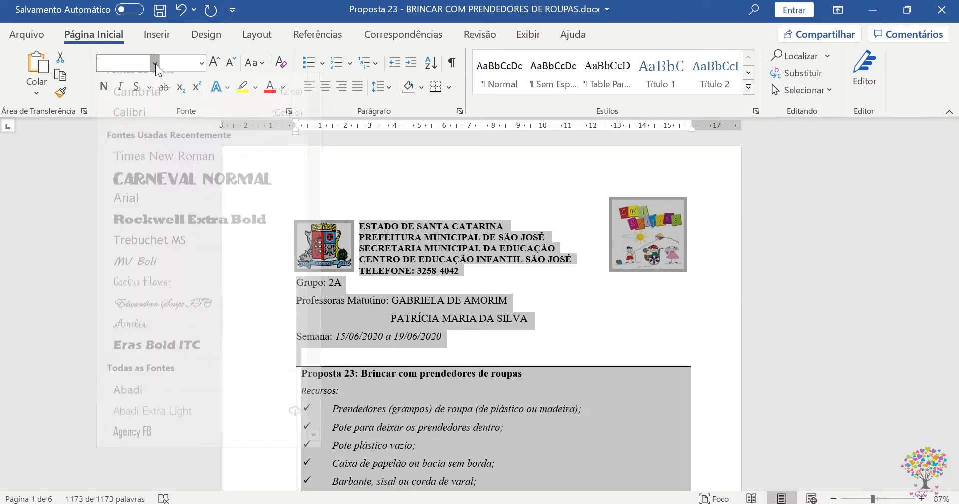
left_click(165, 170)
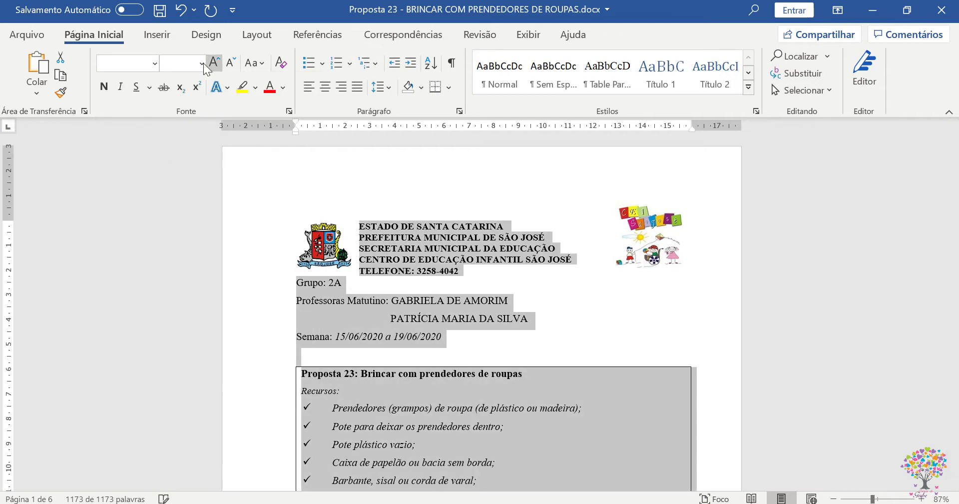
left_click(202, 63)
left_click(181, 156)
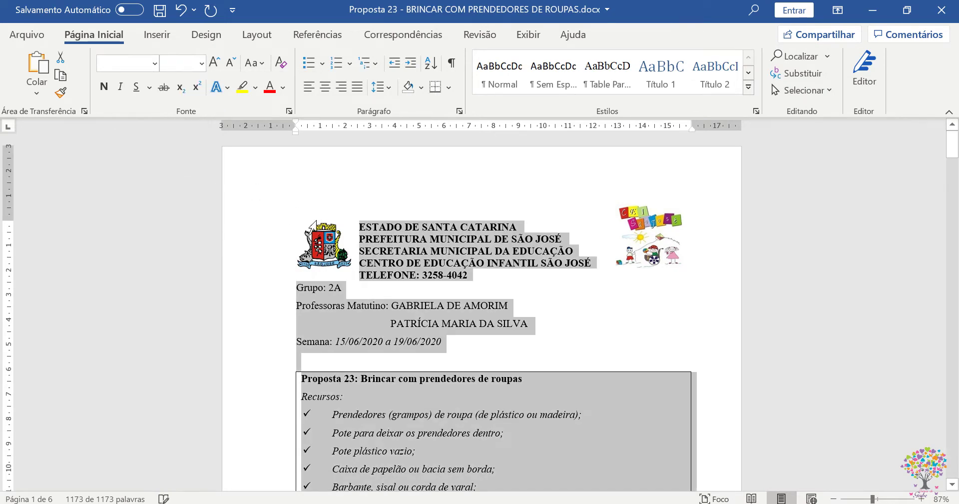
Set the line spacing of the entire selected document to 1,5 lines and clear the selection.
scroll(520, 206, "down", 15)
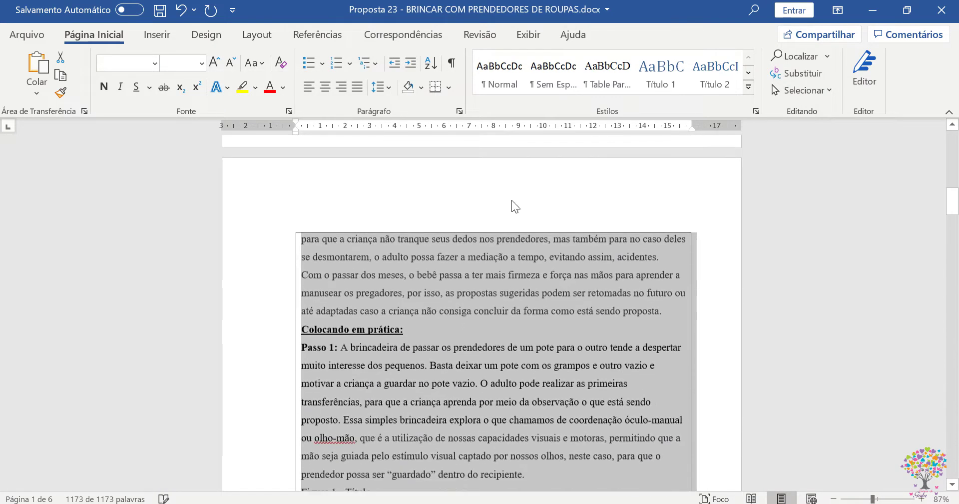
scroll(513, 201, "down", 12)
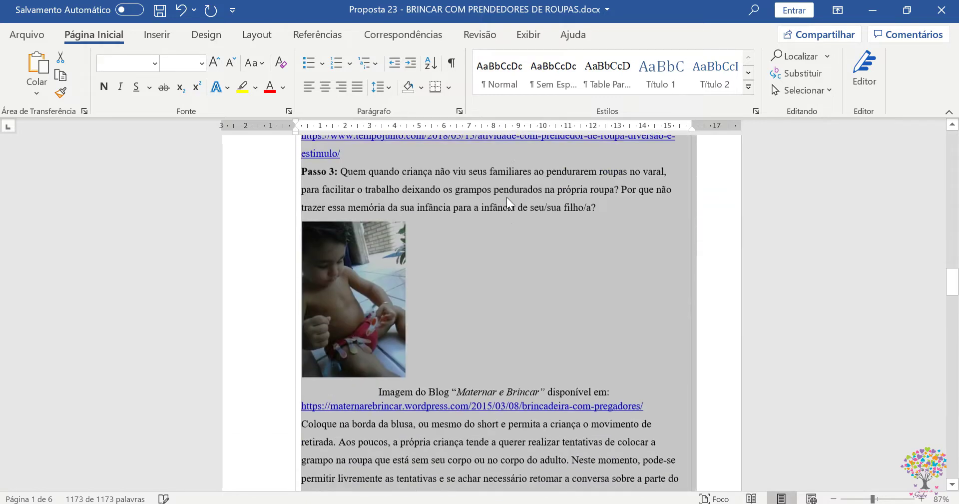
scroll(501, 200, "up", 5)
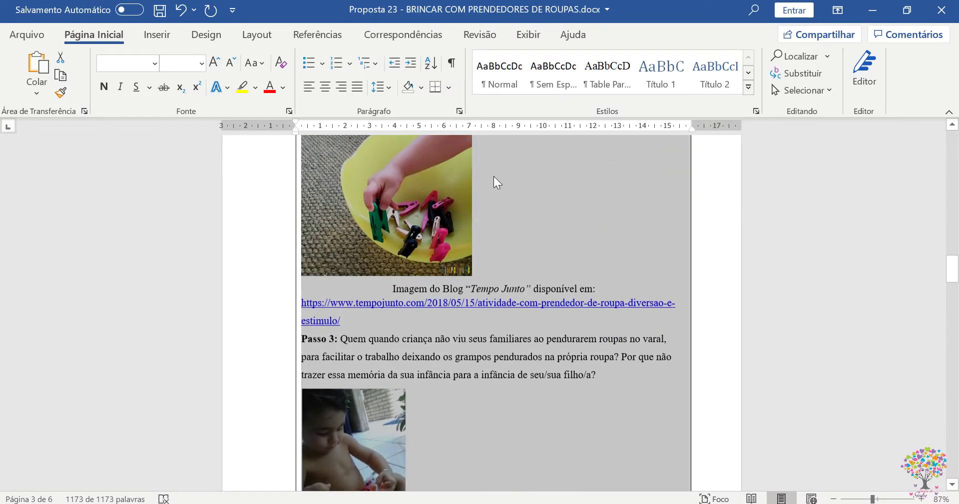
left_click(460, 113)
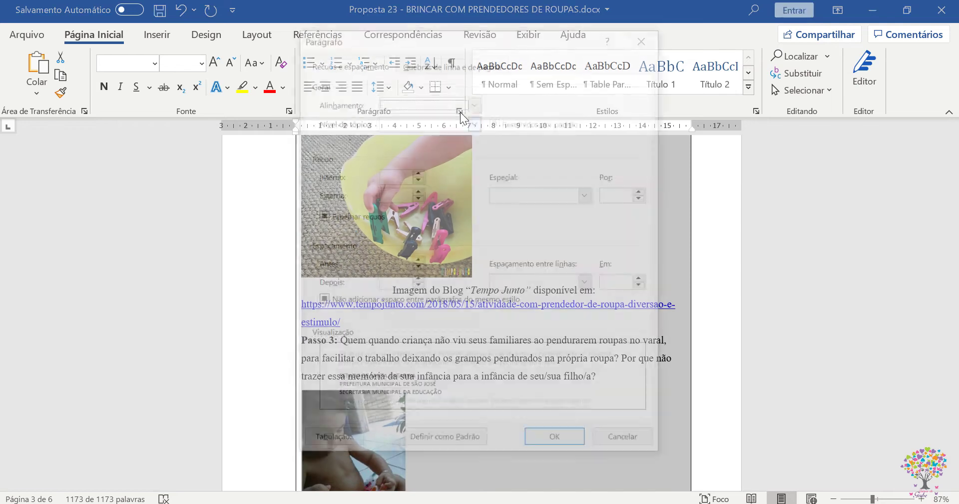
left_click(643, 29)
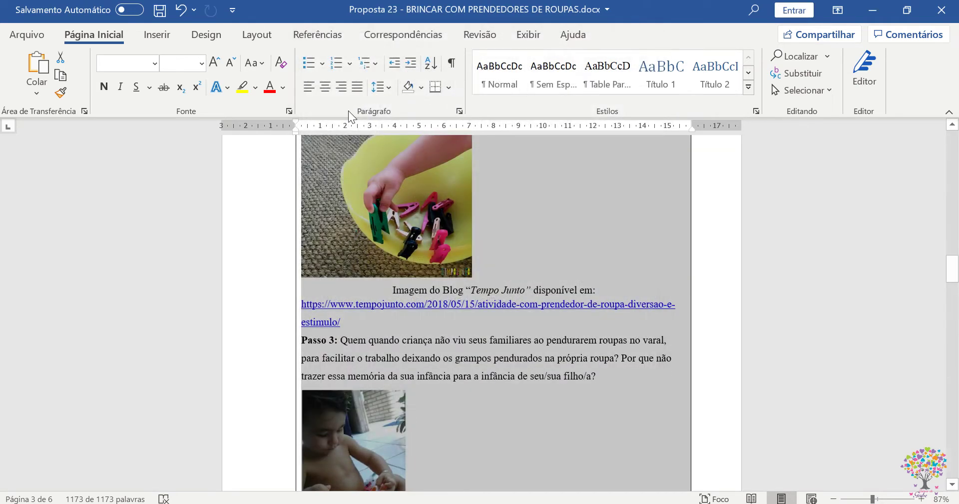
left_click(460, 111)
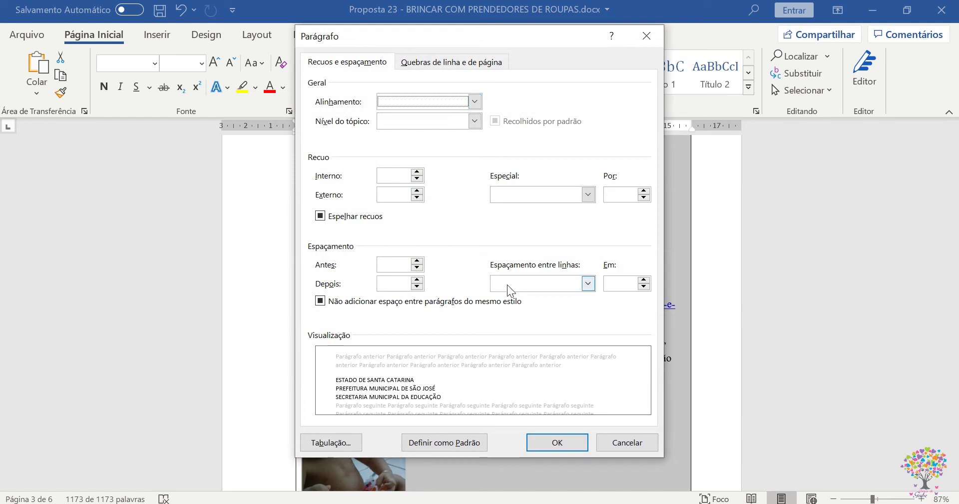
left_click(588, 283)
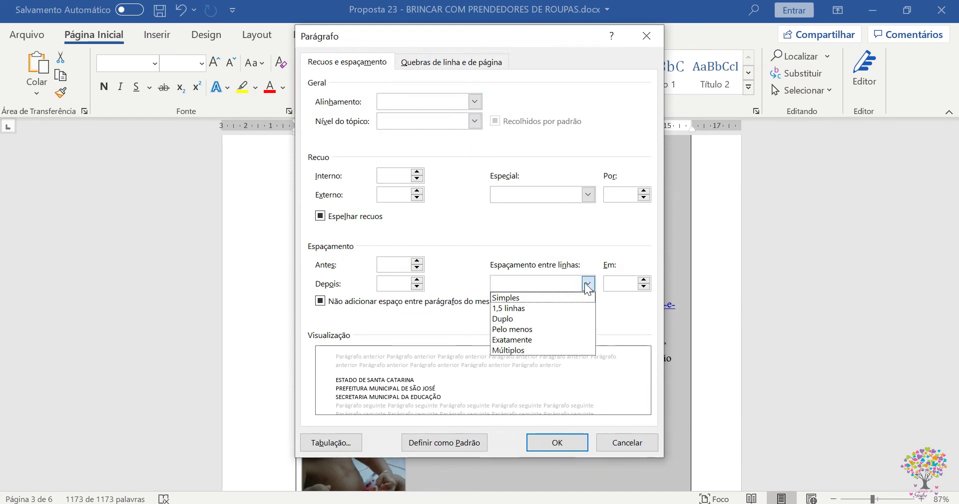
left_click(539, 307)
left_click(538, 441)
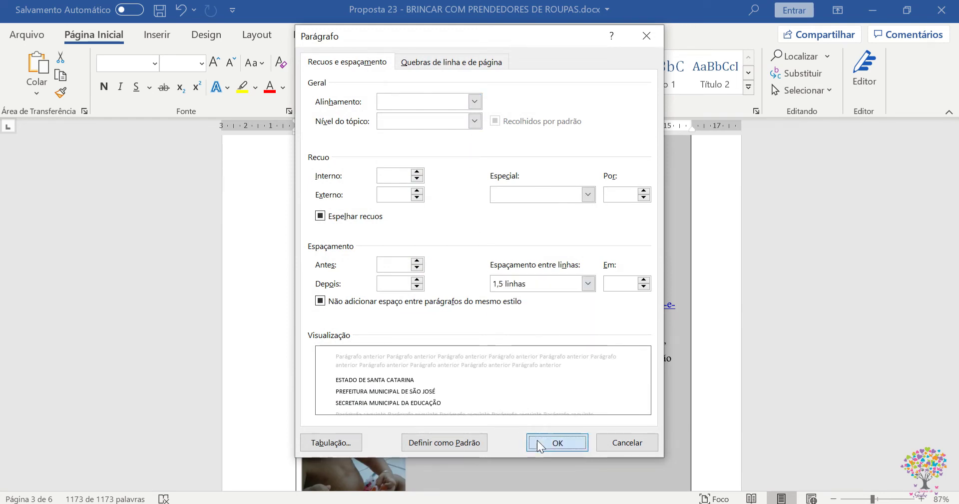
scroll(615, 335, "up", 15)
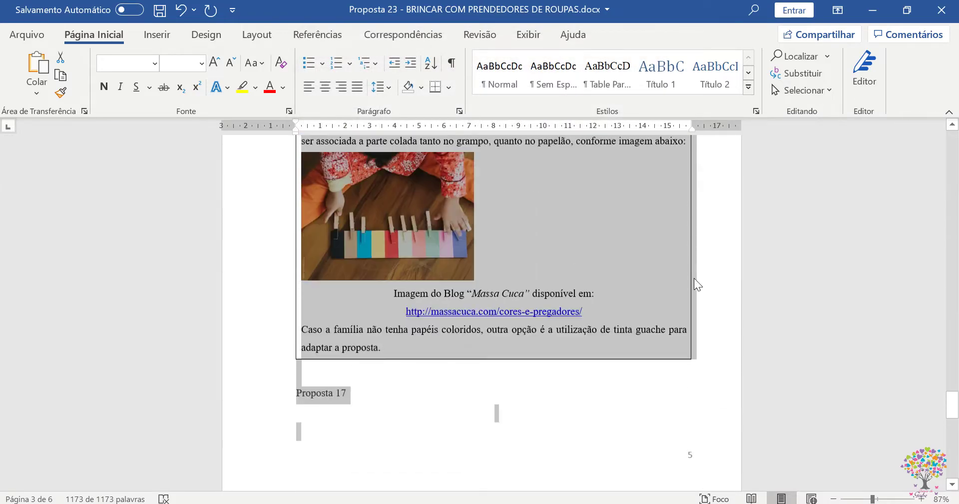
scroll(668, 263, "up", 15)
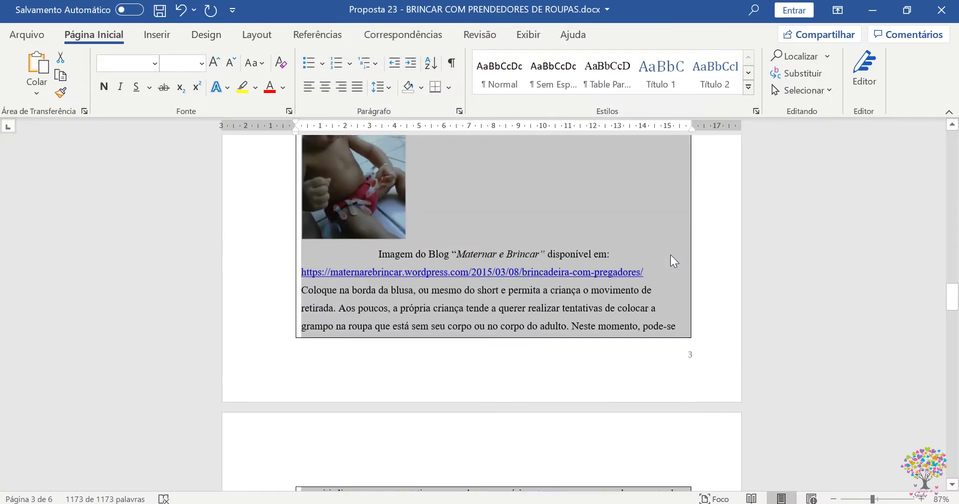
scroll(670, 258, "up", 15)
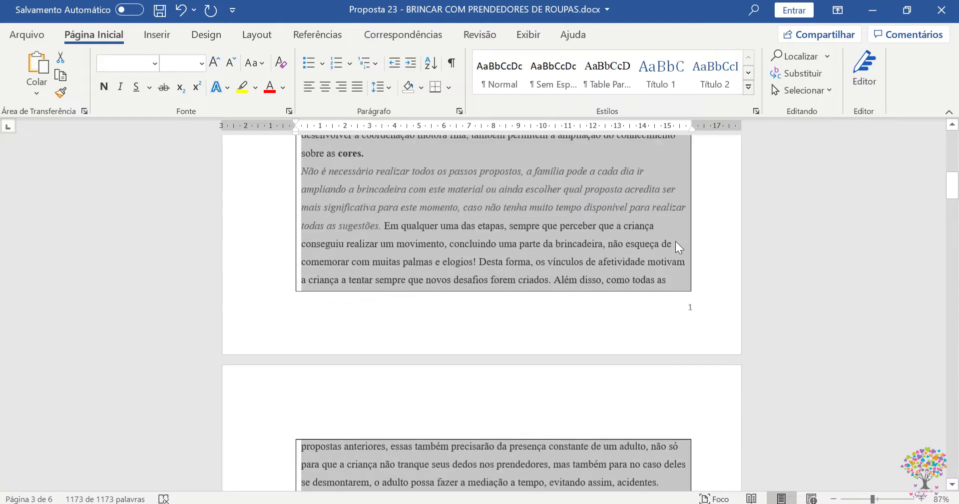
scroll(677, 236, "up", 4)
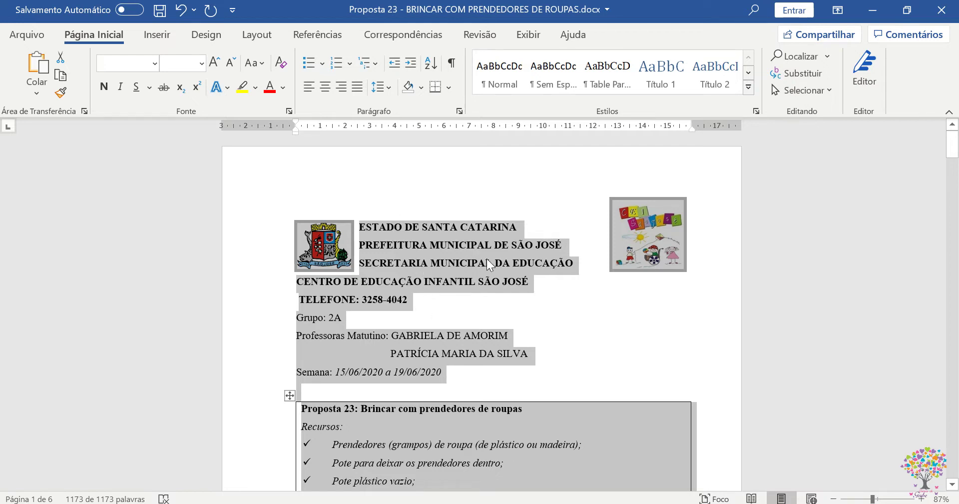
left_click(554, 301)
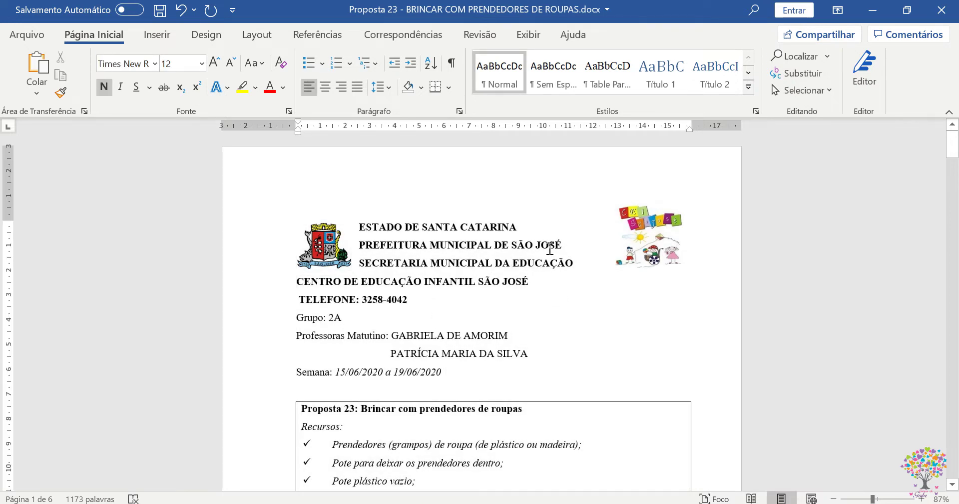
Justify all the text from the "Proposta 23" title to the end of the document and clear the selection.
scroll(549, 249, "down", 3)
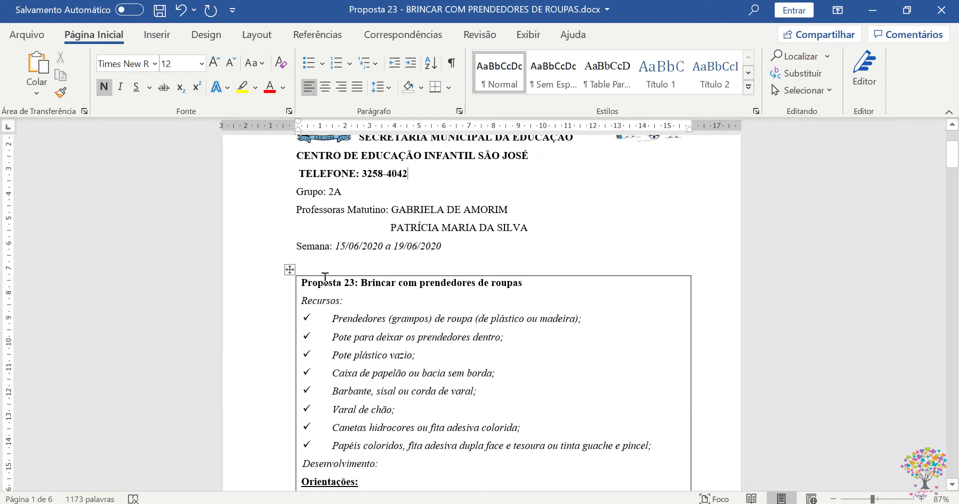
left_click_drag(304, 287, 689, 430)
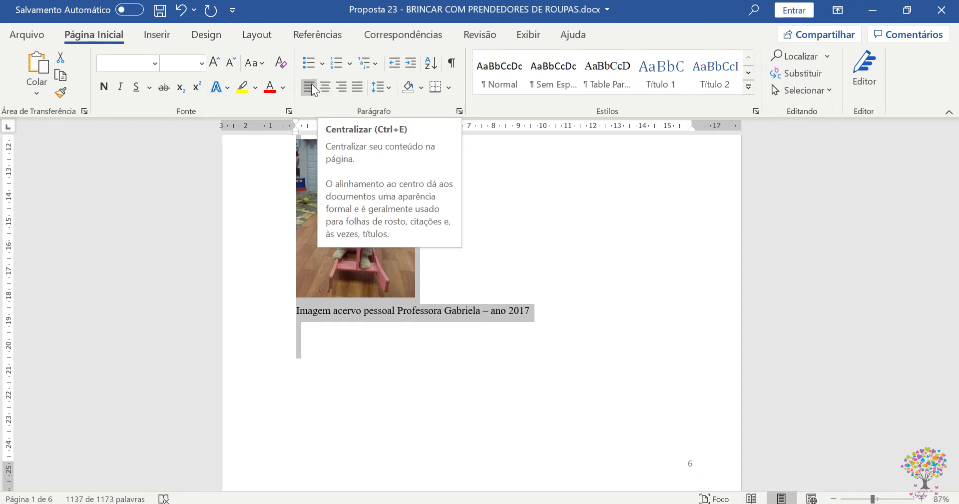
left_click(358, 88)
scroll(625, 262, "up", 8)
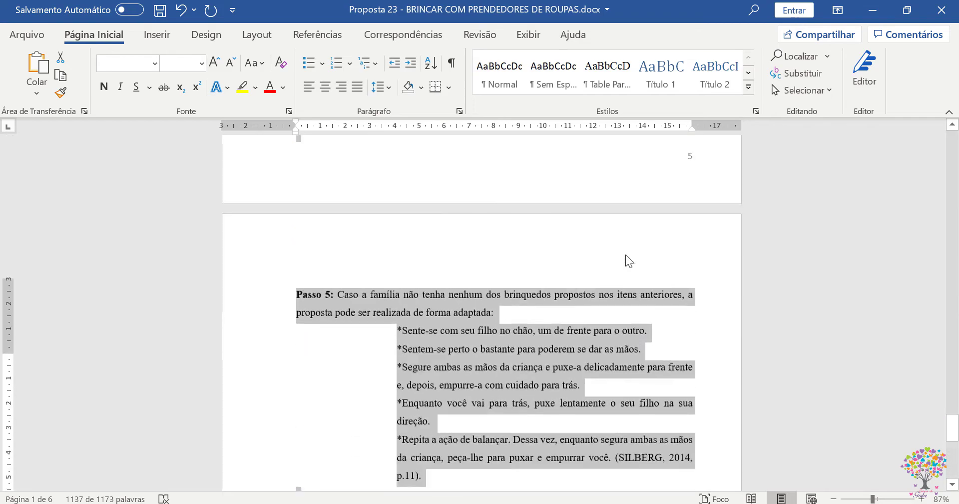
scroll(626, 253, "up", 10)
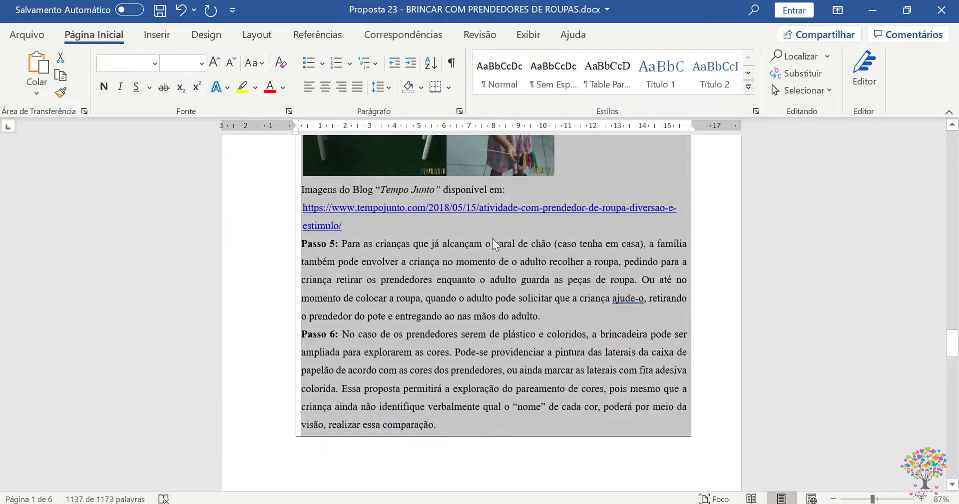
scroll(493, 238, "up", 15)
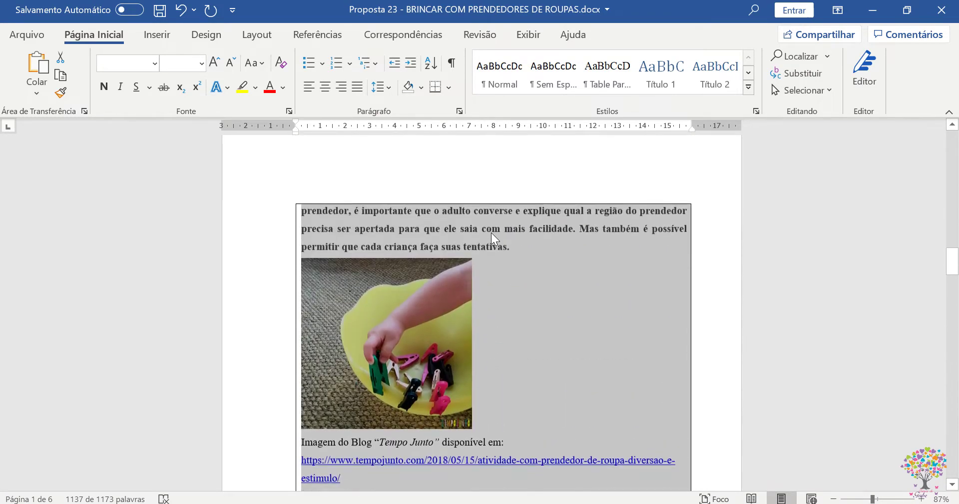
scroll(491, 233, "up", 15)
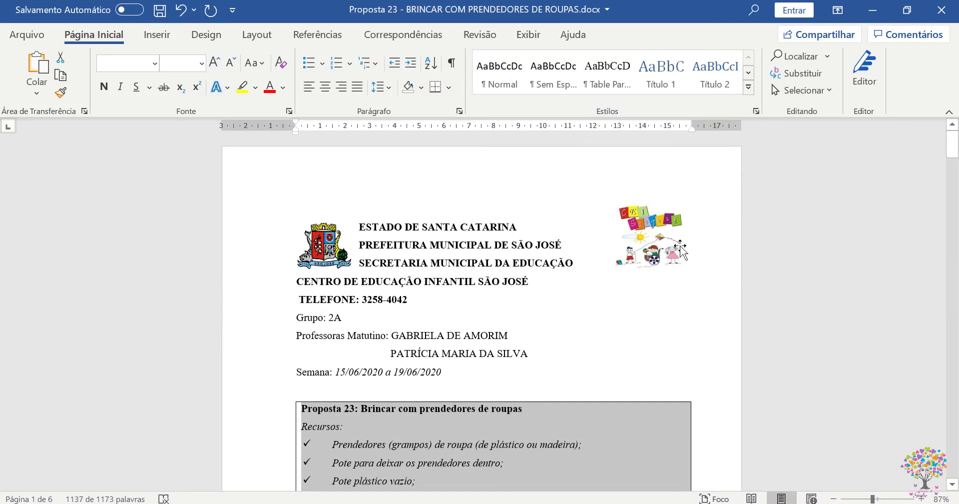
left_click(605, 314)
Insert page numbers at the bottom of the pages in the Número sem Formatação 3 style and leave footer editing.
scroll(602, 310, "down", 10)
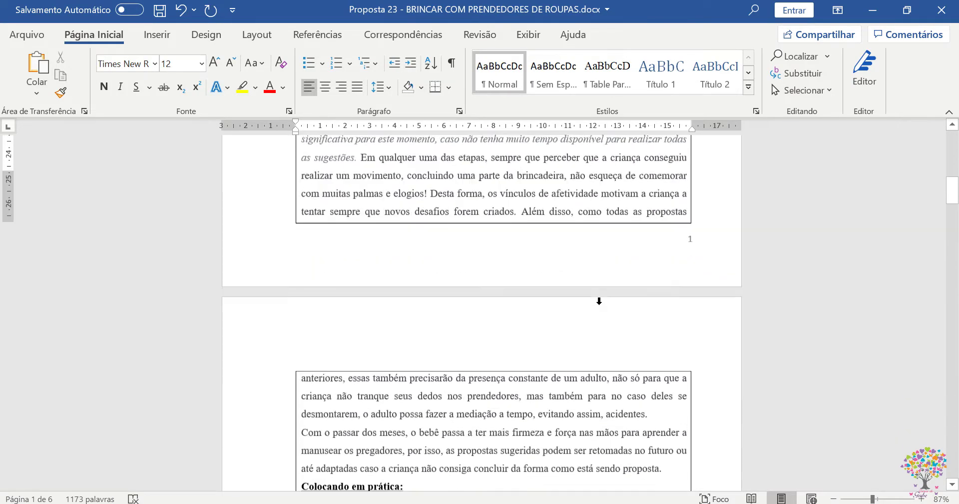
scroll(599, 305, "up", 1)
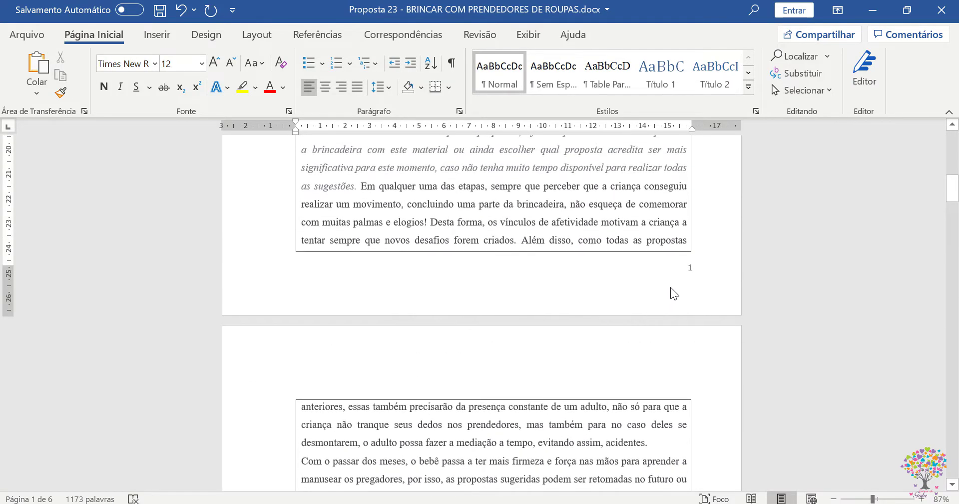
left_click(693, 265)
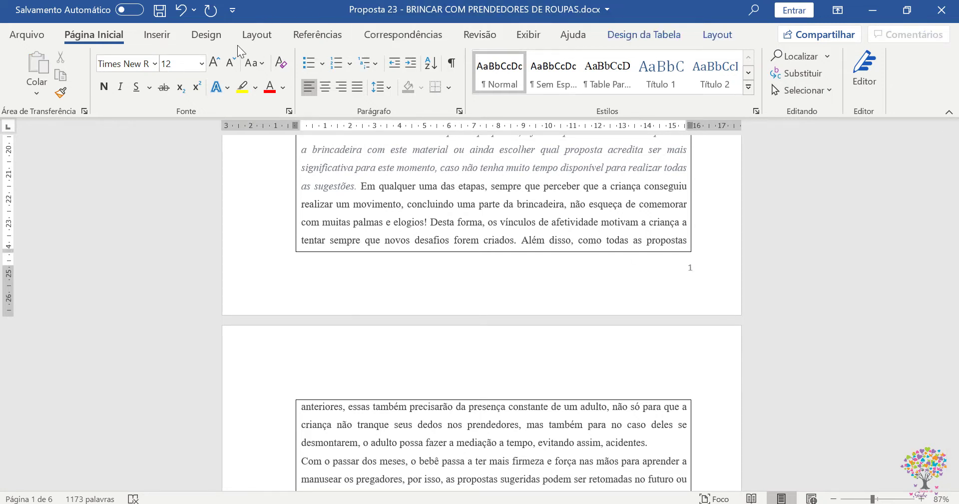
left_click(174, 34)
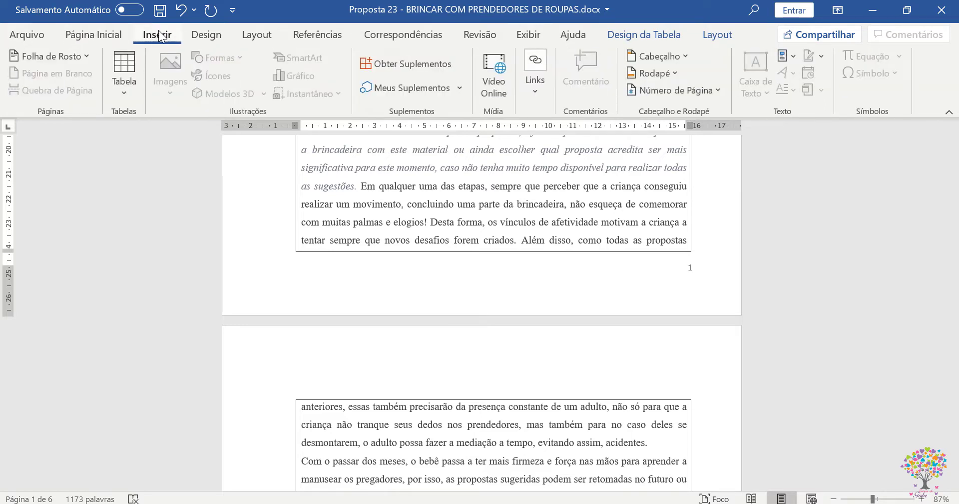
left_click(705, 90)
mouse_move(703, 110)
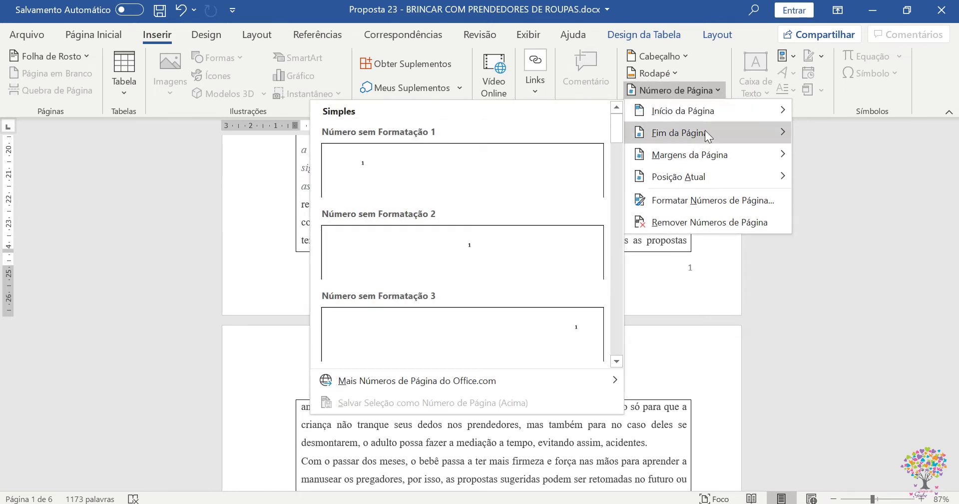
mouse_move(709, 130)
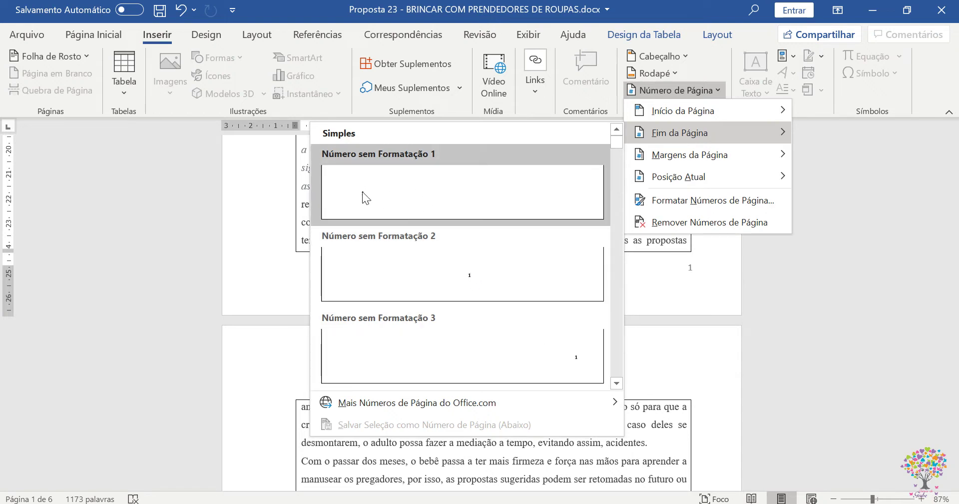
left_click(567, 356)
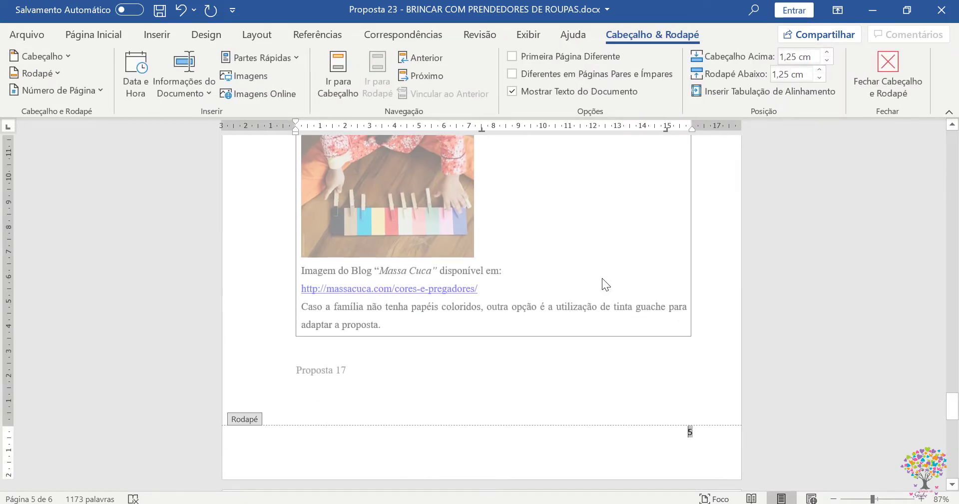
double_click(605, 301)
triple_click(604, 301)
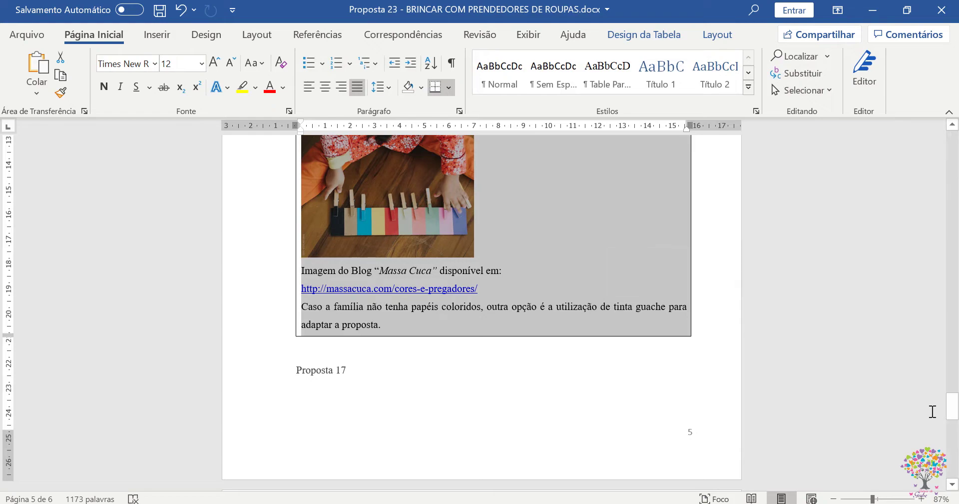
Convert the title words "Brincar com prendedores de roupas" on the first page to uppercase and clear the selection.
left_click_drag(953, 408, 896, 97)
left_click(523, 334)
scroll(539, 305, "down", 2)
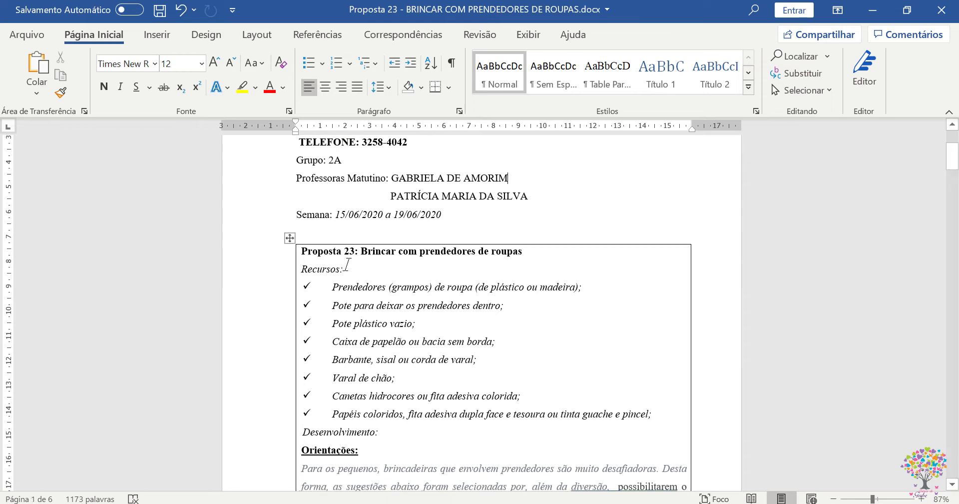
scroll(402, 283, "up", 1)
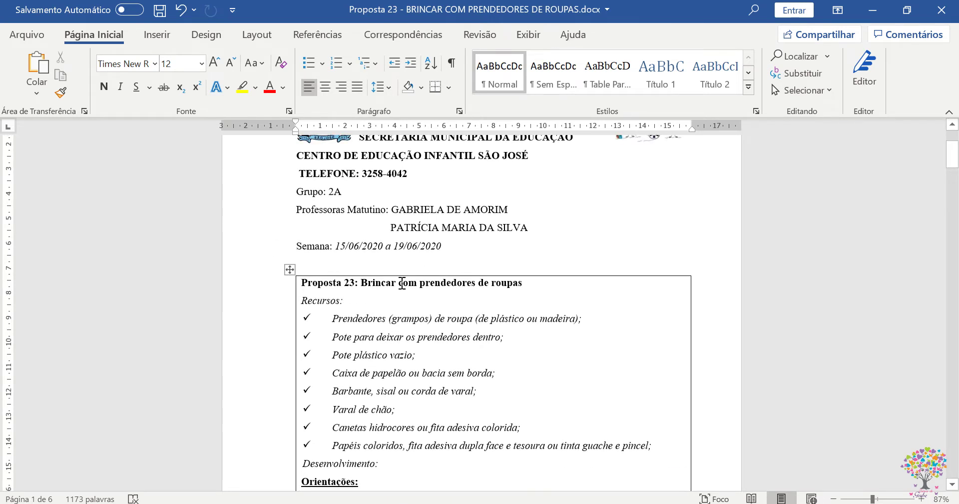
left_click_drag(530, 283, 383, 284)
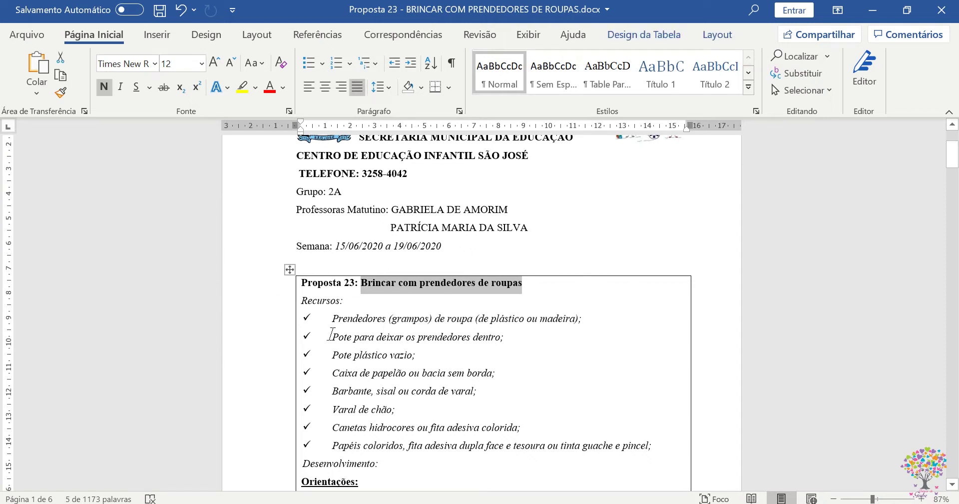
left_click(257, 64)
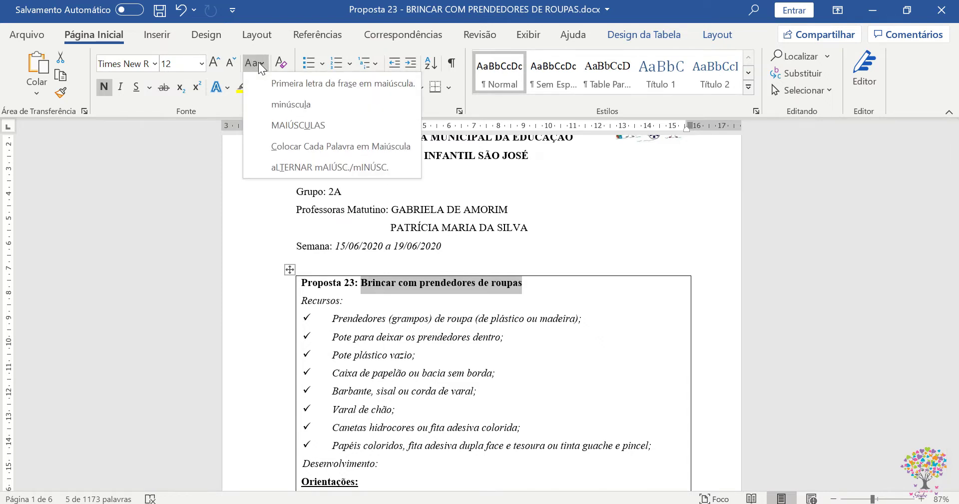
left_click(292, 124)
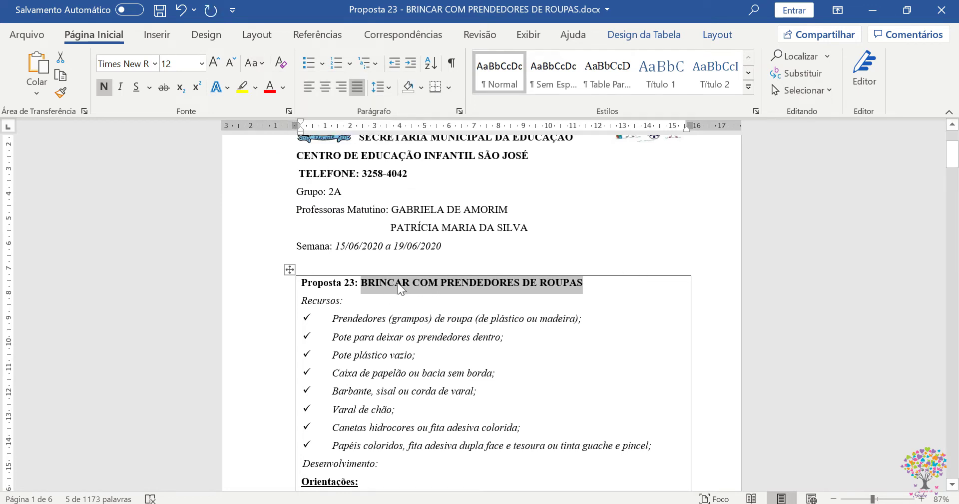
left_click(592, 286)
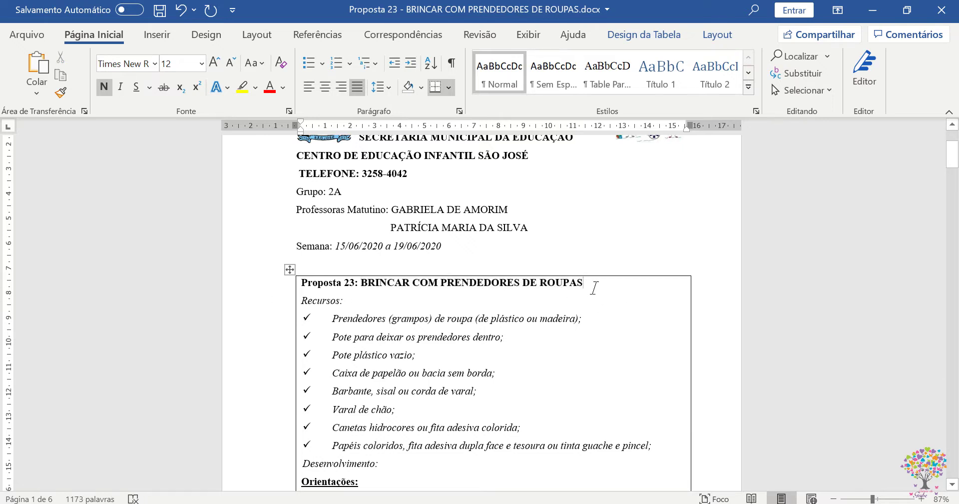
Try sentence case and each-word capitalization on the title words after "Proposta 23:" and return them to uppercase.
left_click_drag(594, 288, 370, 284)
left_click(403, 283)
left_click_drag(580, 289, 361, 285)
left_click(262, 62)
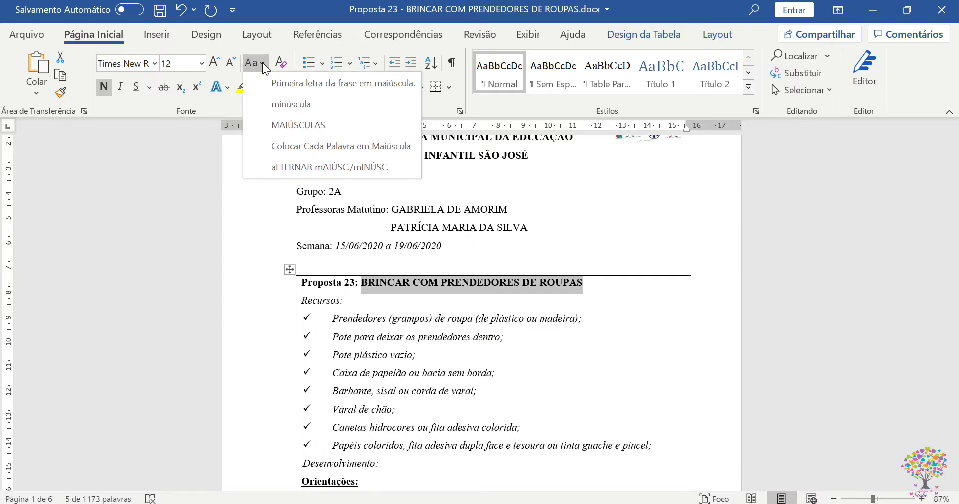
left_click(276, 86)
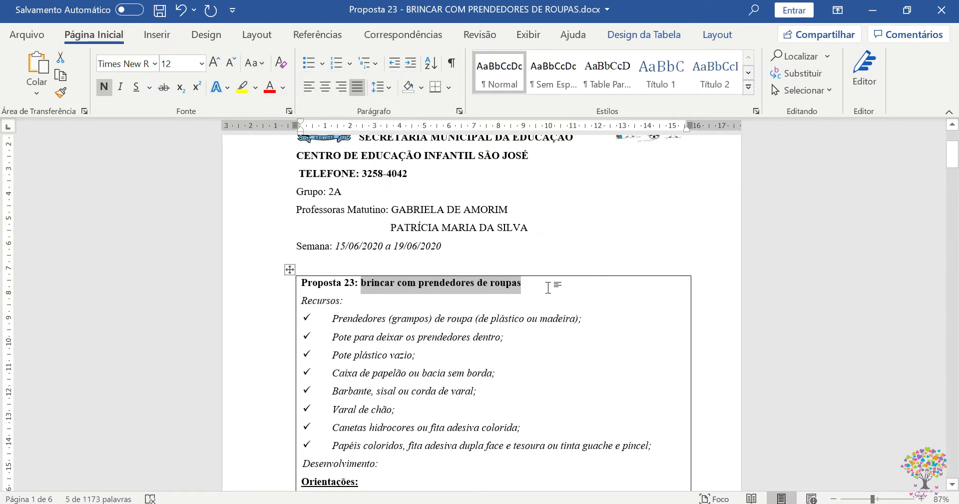
left_click(254, 62)
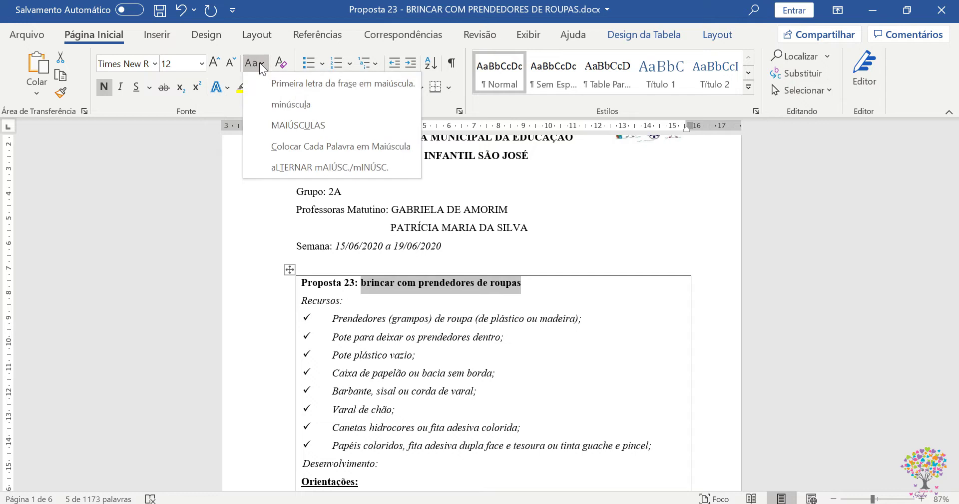
left_click(311, 144)
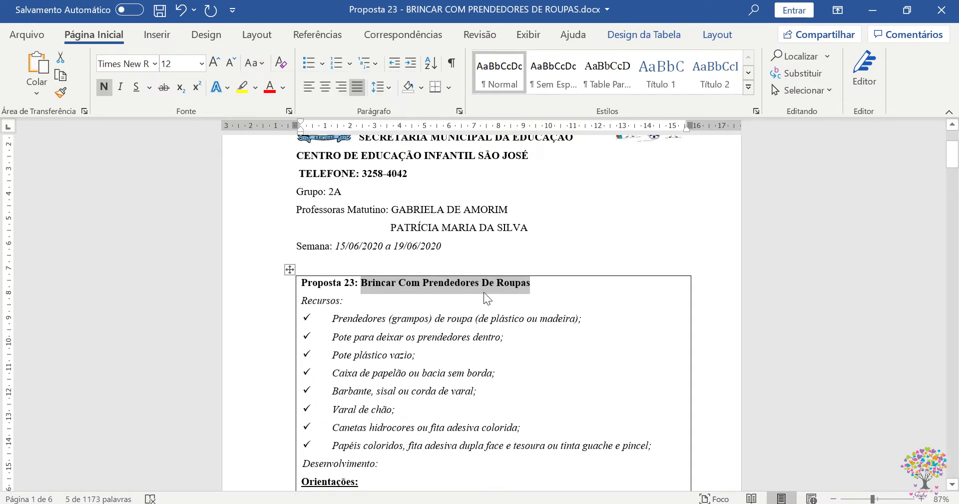
left_click(256, 62)
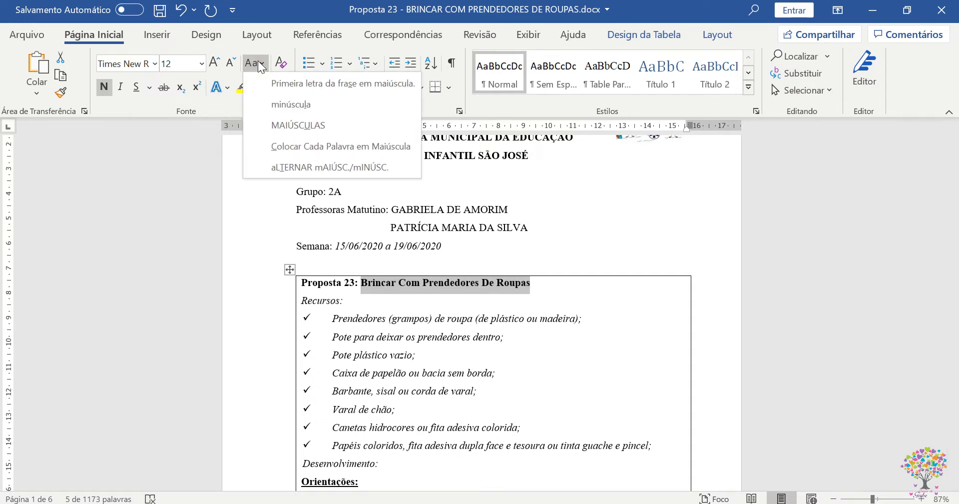
left_click(290, 125)
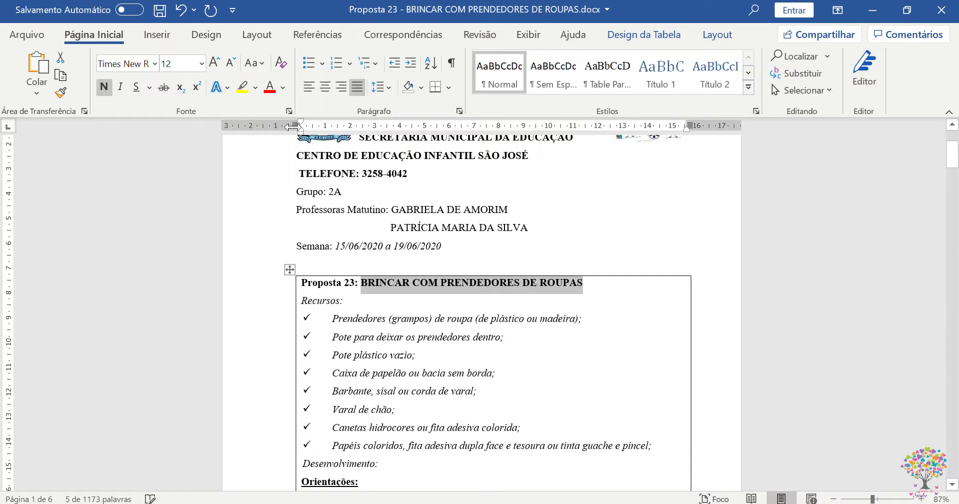
left_click(579, 315)
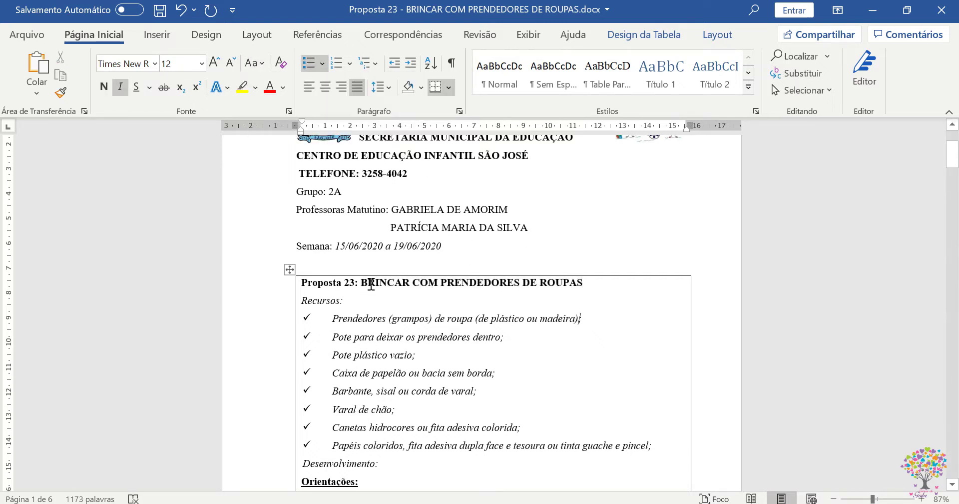
Set single line spacing for the institutional header lines, from "ESTADO DE SANTA CATARINA" through the telephone line.
scroll(359, 292, "down", 3)
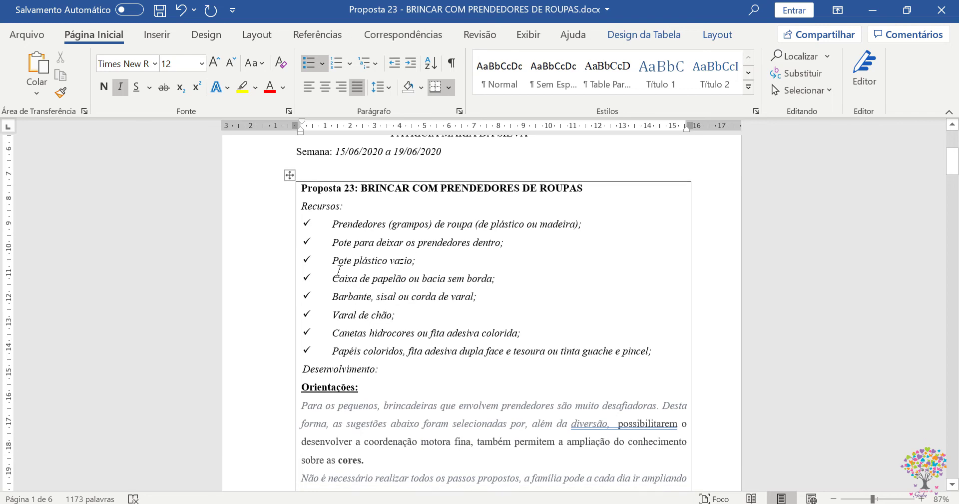
scroll(484, 215, "up", 7)
scroll(428, 262, "down", 3)
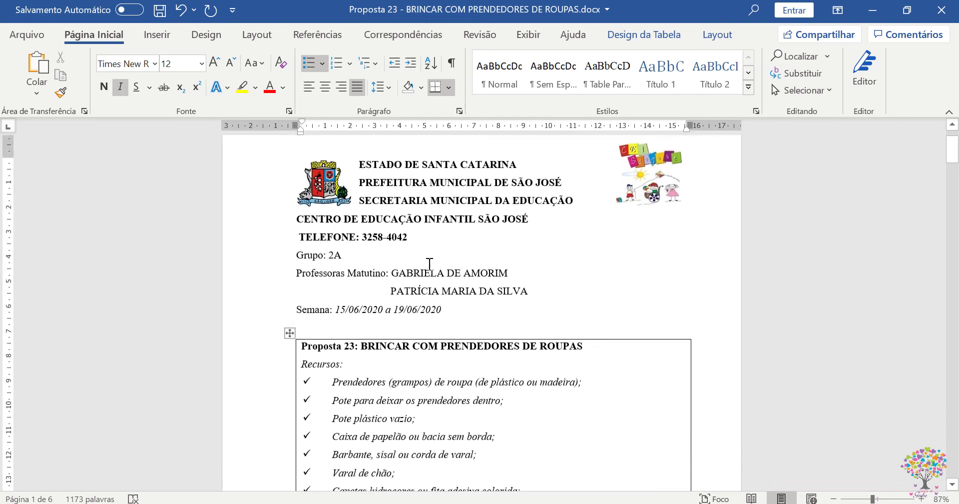
left_click_drag(414, 206, 420, 140)
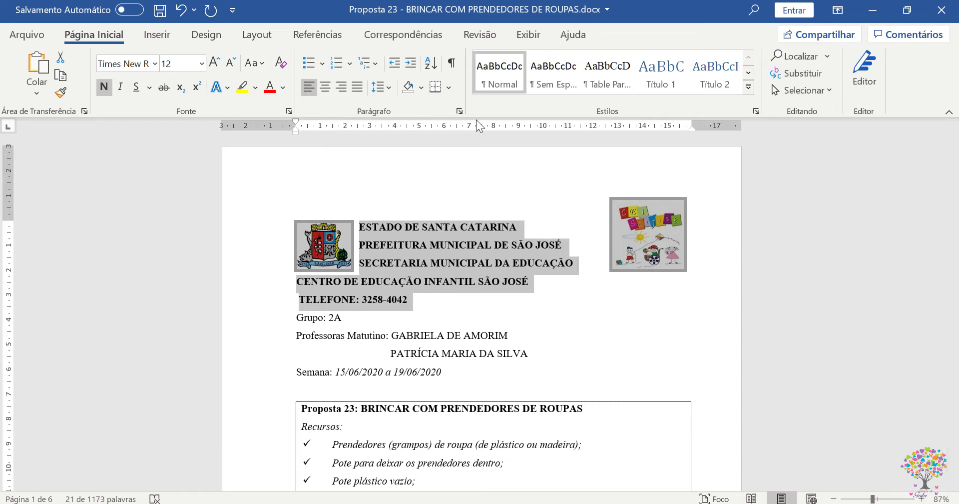
left_click(459, 111)
left_click(586, 282)
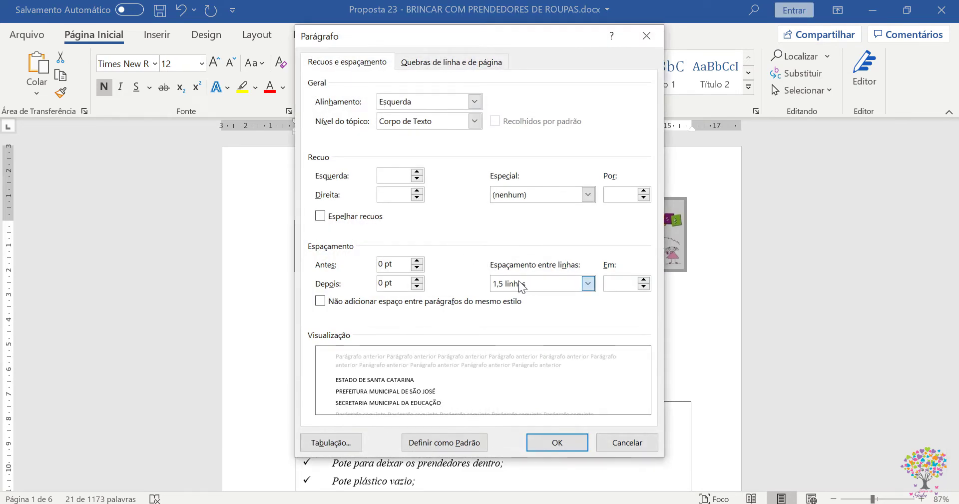
left_click(550, 294)
left_click(562, 450)
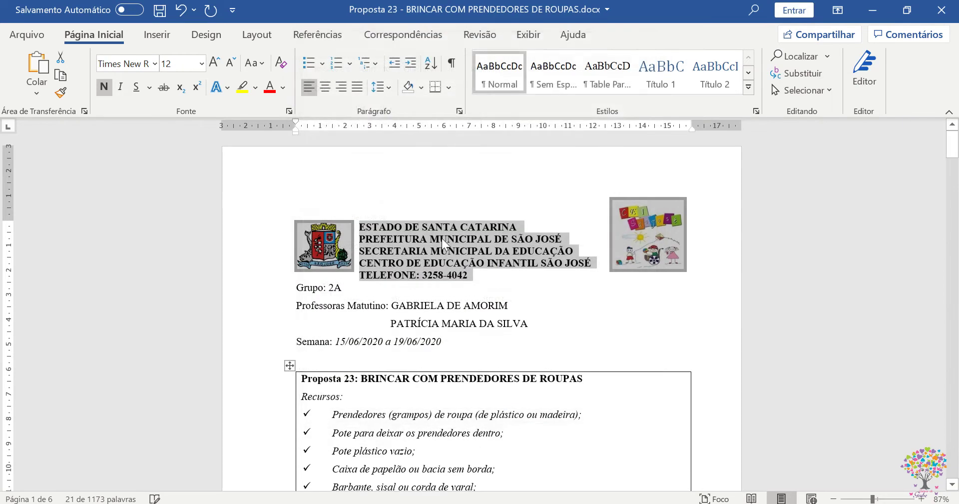
left_click(447, 275)
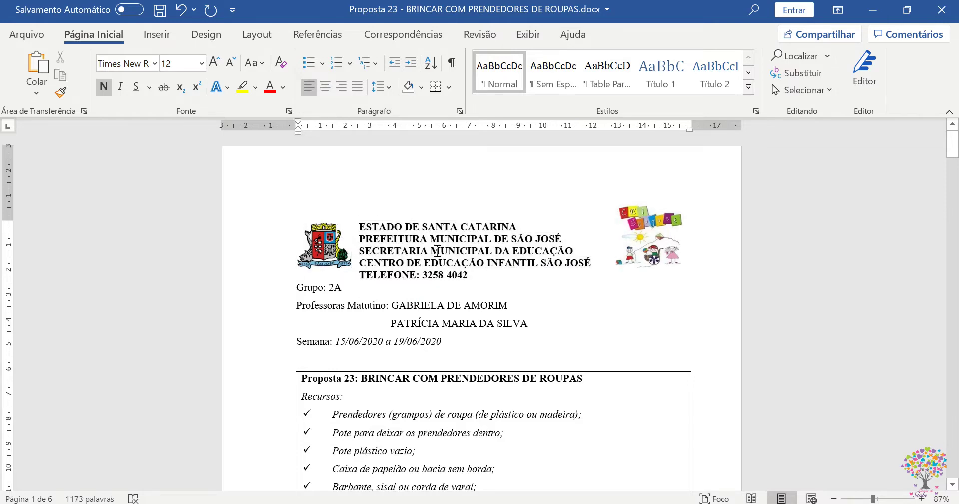
scroll(456, 245, "down", 1)
scroll(457, 245, "down", 4)
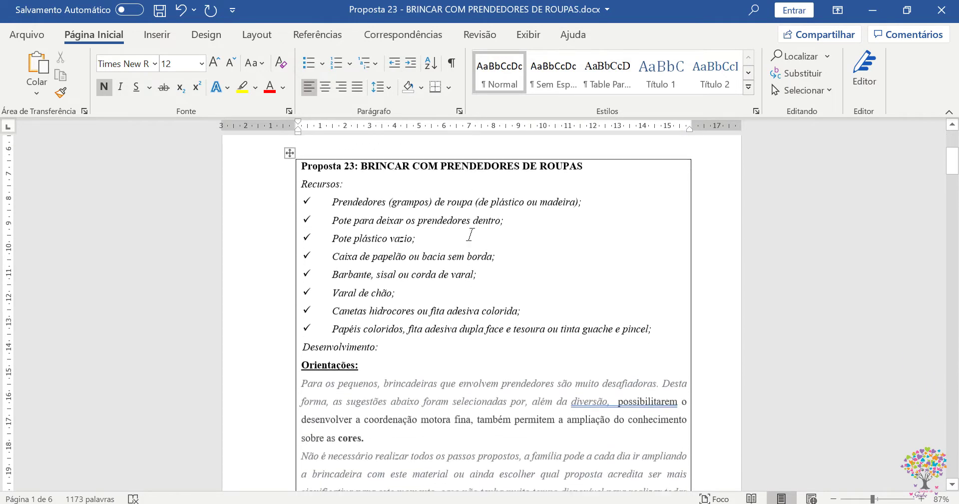
scroll(471, 234, "down", 2)
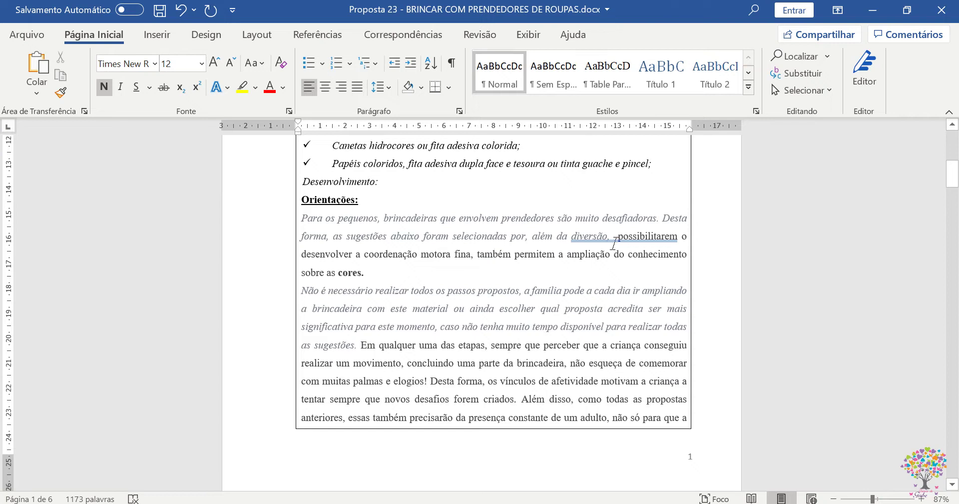
Set the font color to black for the text from the "Proposta 23" title through the Passo 1 section and clear the selection.
left_click(615, 236)
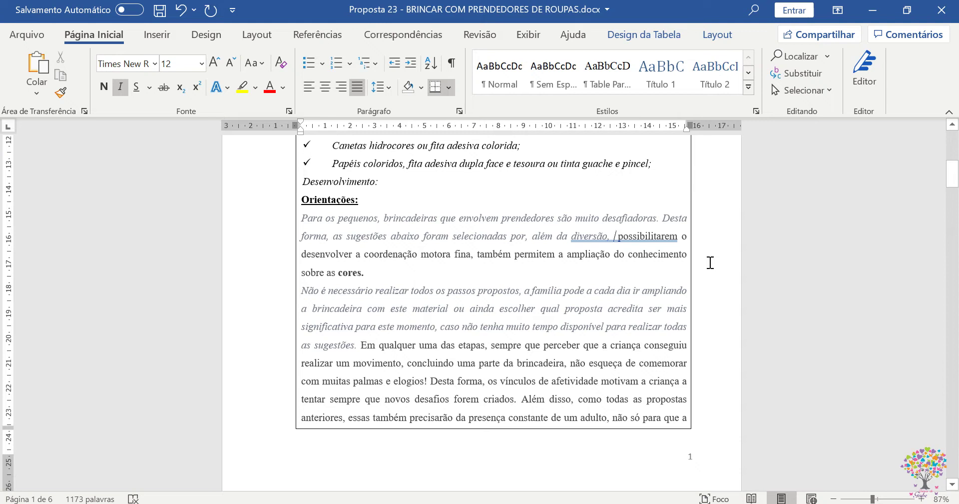
left_click(314, 220)
scroll(341, 213, "up", 4)
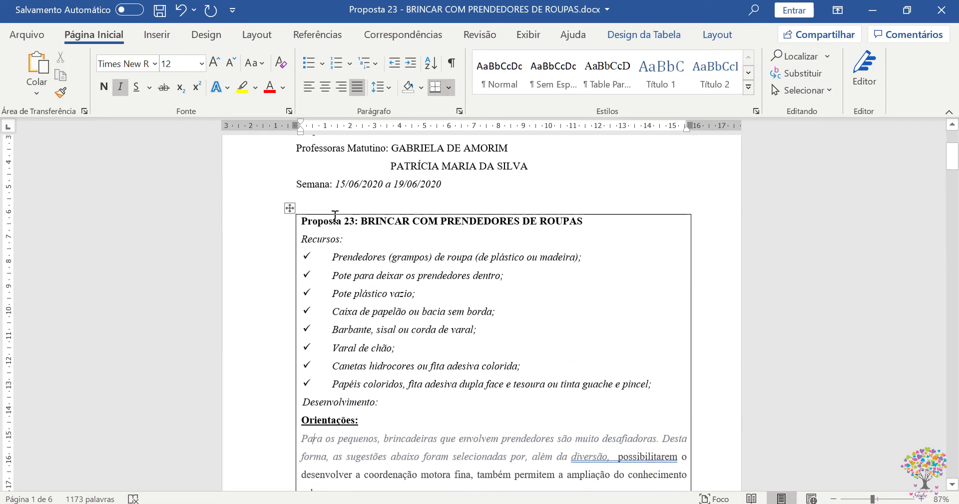
left_click_drag(302, 222, 408, 419)
scroll(484, 277, "up", 1)
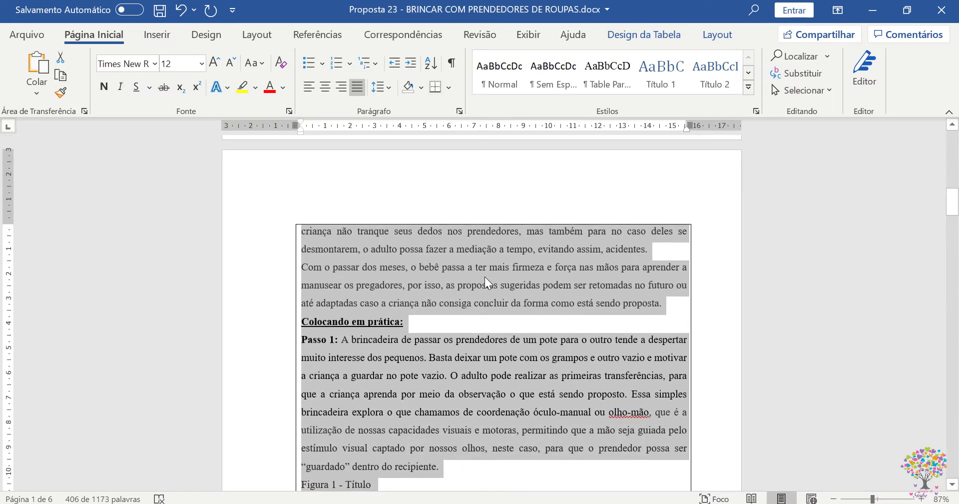
scroll(436, 310, "up", 5)
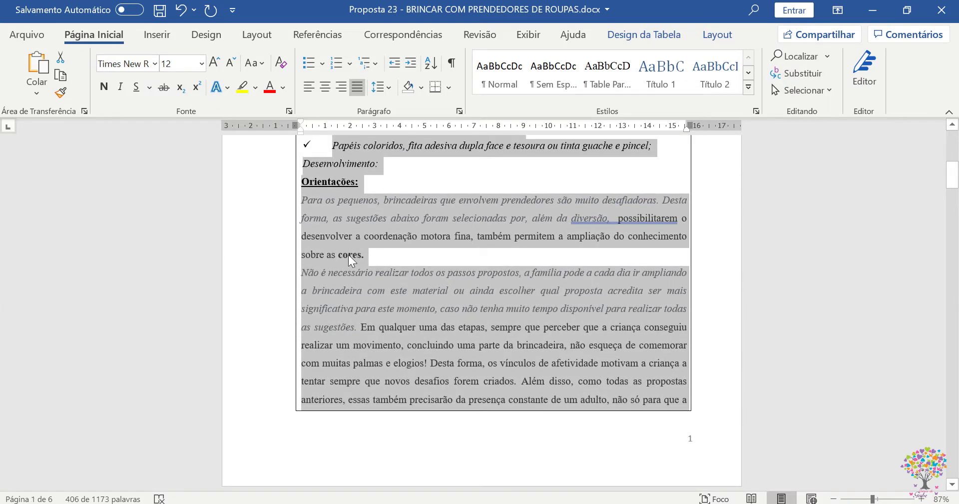
scroll(313, 207, "up", 5)
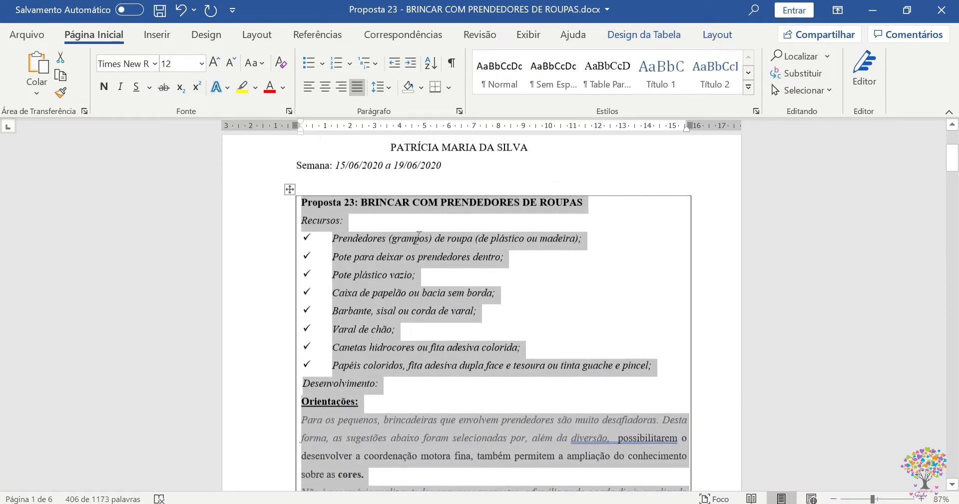
left_click(283, 87)
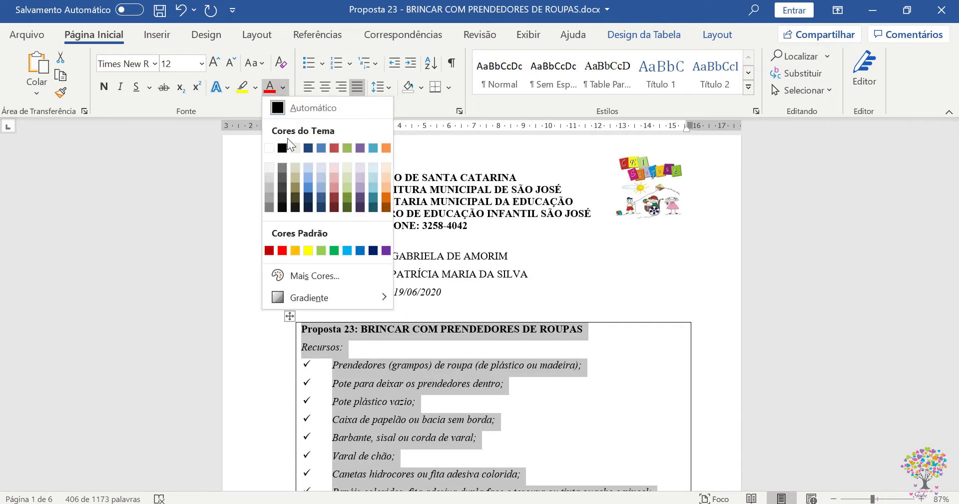
left_click(278, 148)
scroll(510, 283, "down", 10)
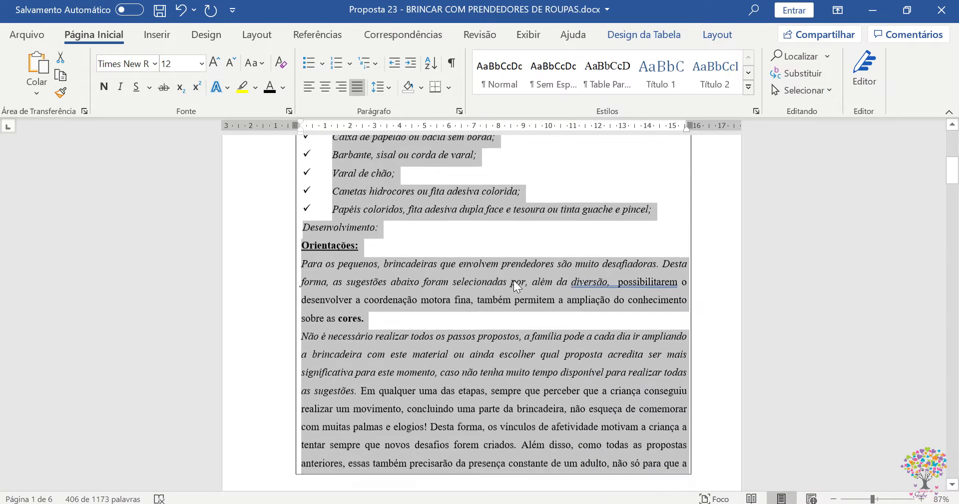
scroll(507, 274, "up", 8)
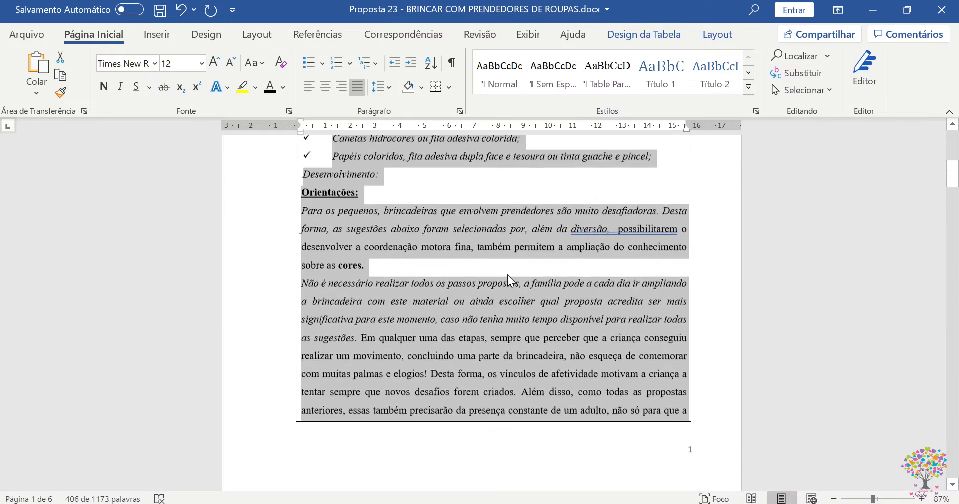
left_click(504, 286)
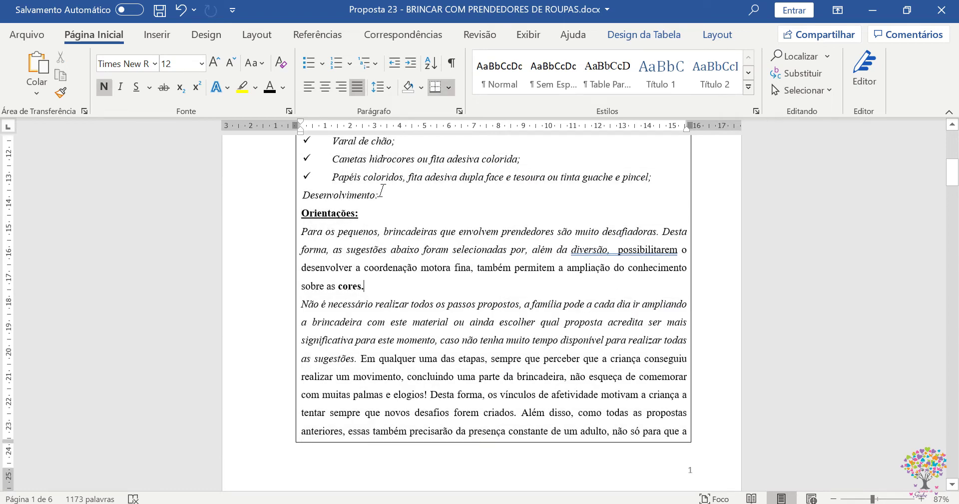
Review the first two pages for text color, spacing and underlined proofing marks, from the Recursos list through the Passo 1 paragraph.
scroll(382, 191, "up", 4)
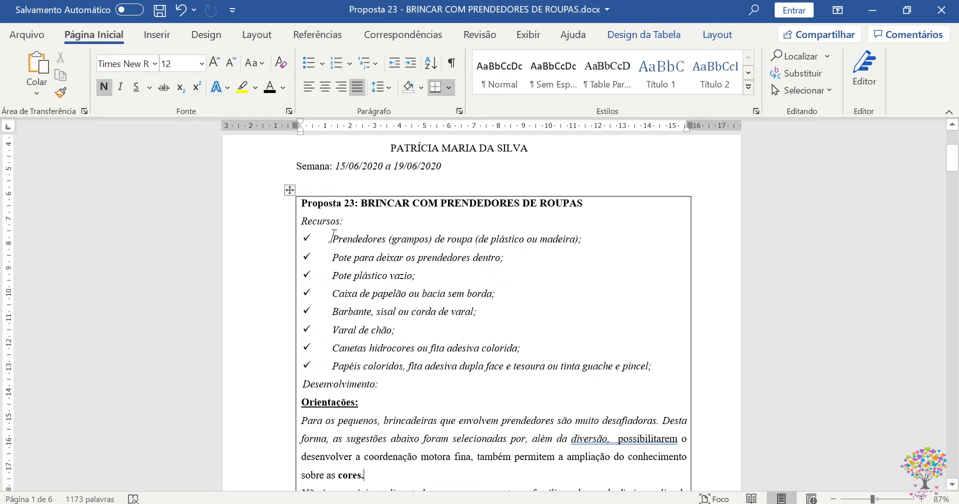
scroll(398, 304, "down", 1)
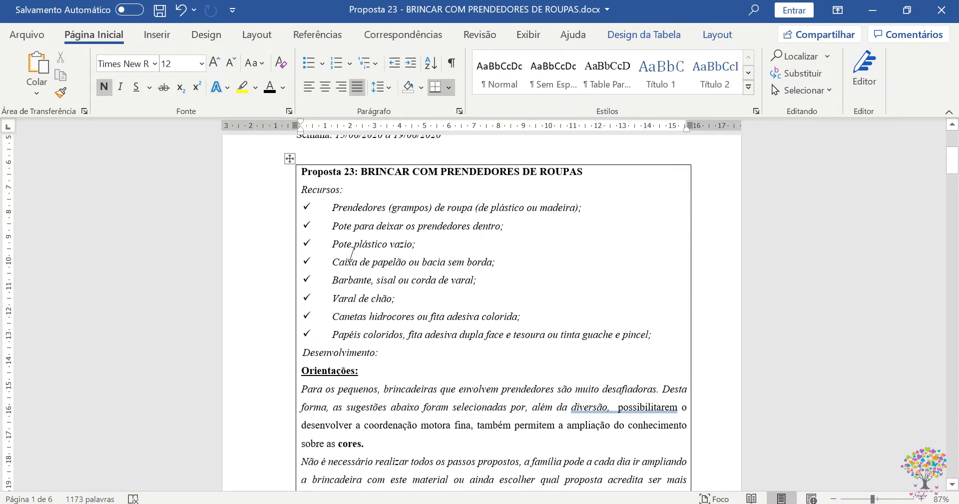
scroll(349, 240, "down", 6)
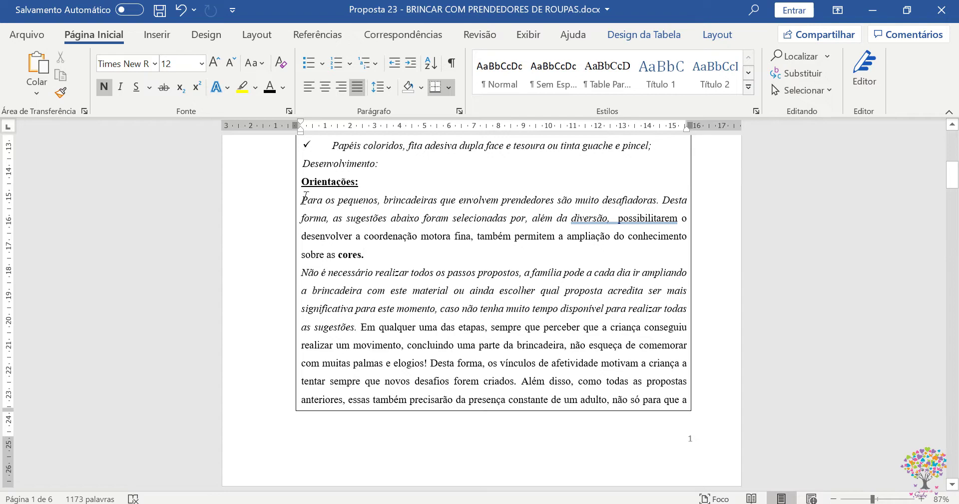
scroll(644, 217, "down", 11)
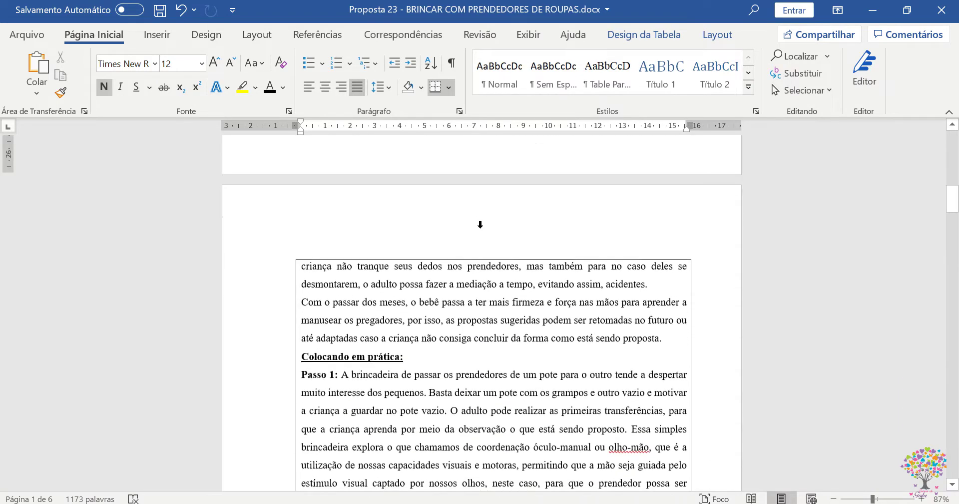
scroll(530, 226, "up", 5)
scroll(550, 229, "up", 7)
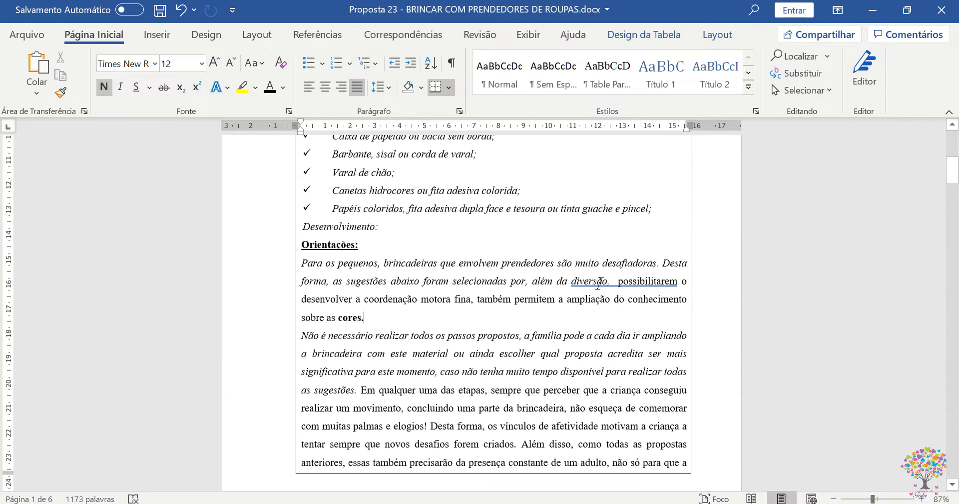
scroll(635, 283, "down", 15)
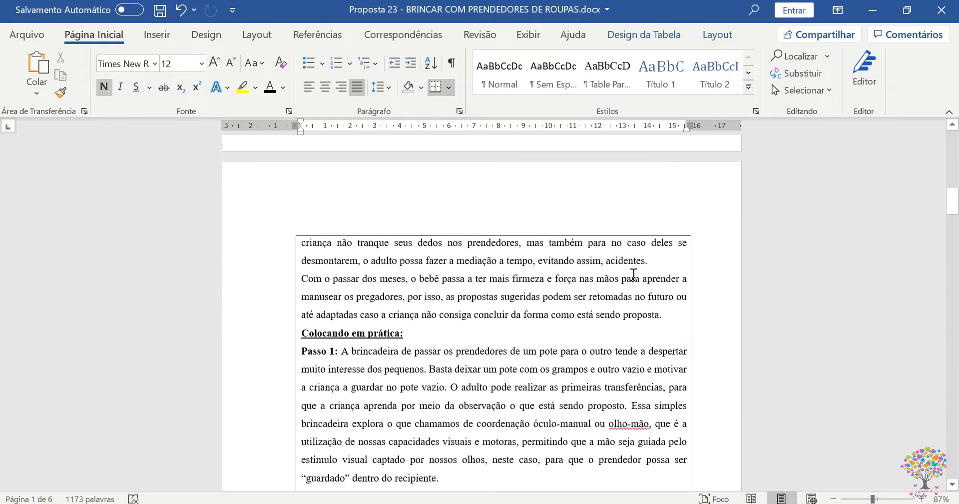
left_click_drag(610, 287, 598, 287)
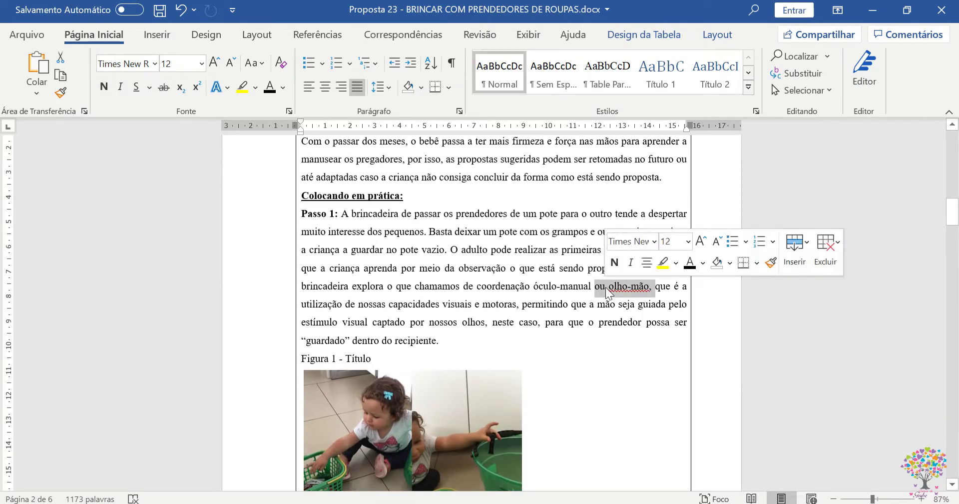
scroll(497, 277, "up", 12)
scroll(497, 278, "up", 3)
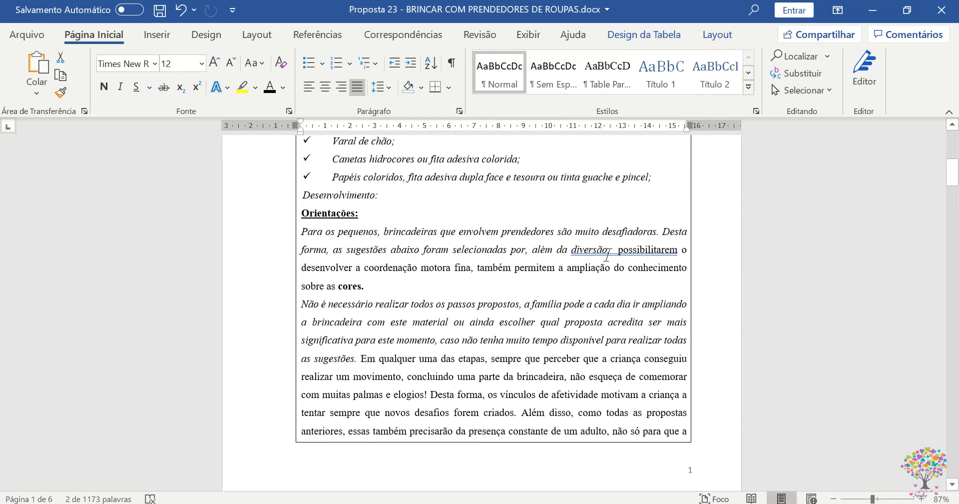
Delete the extra space between "diversão," and "possibilitarem" in the Orientações paragraph.
left_click(618, 250)
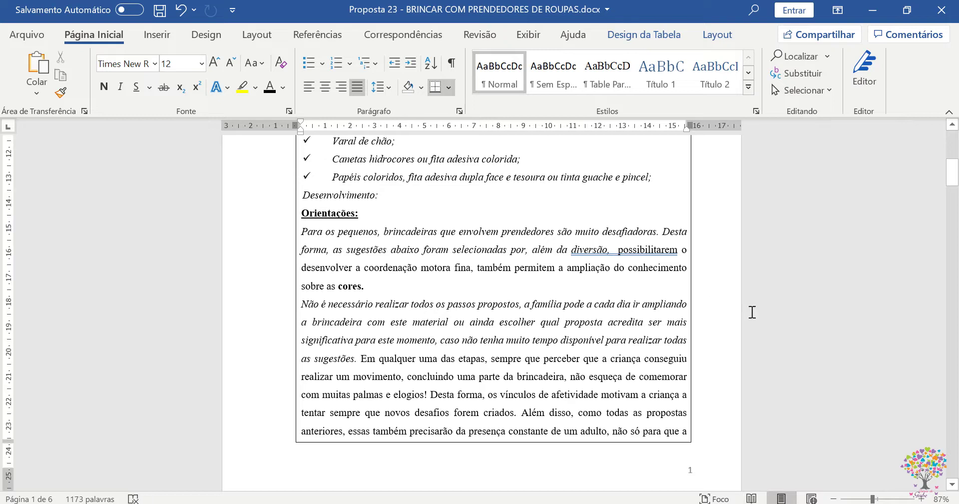
key("ctrl+i")
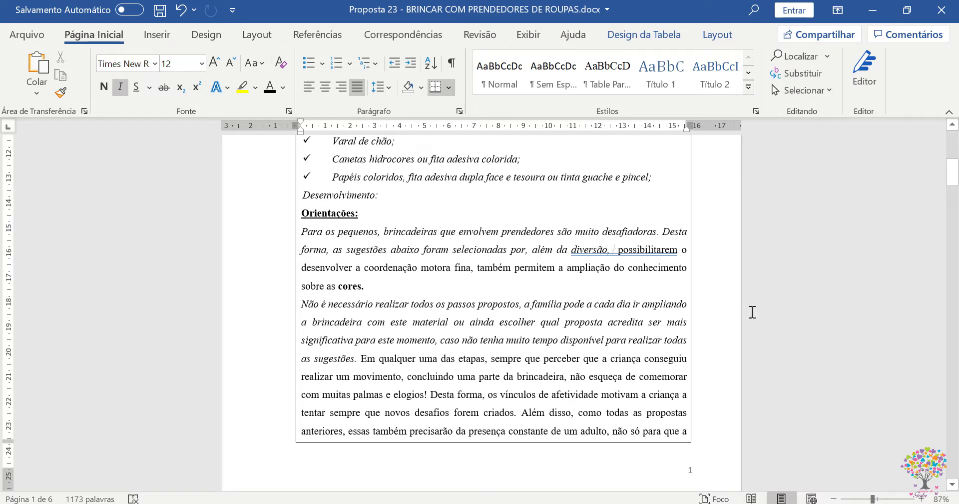
key("ctrl+z")
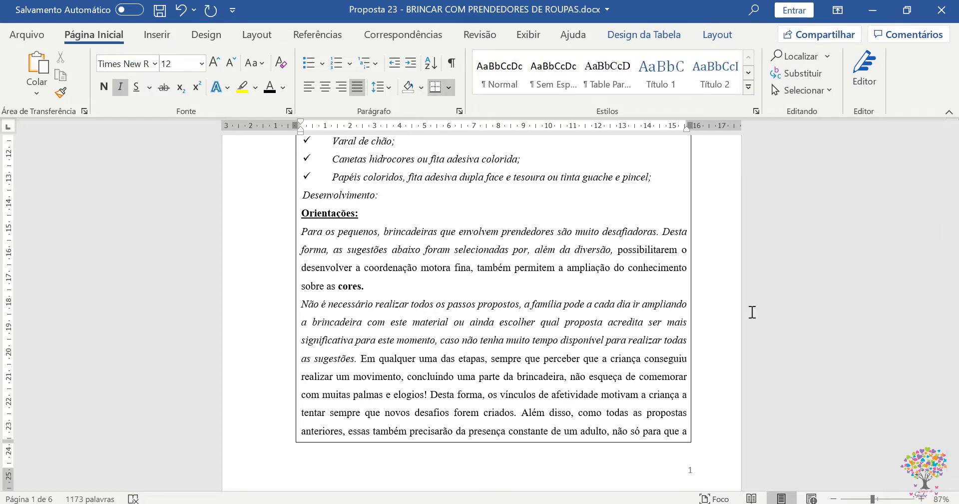
Add the word "olho-mão" in the Passo 1 paragraph to the spelling dictionary.
scroll(599, 263, "down", 10)
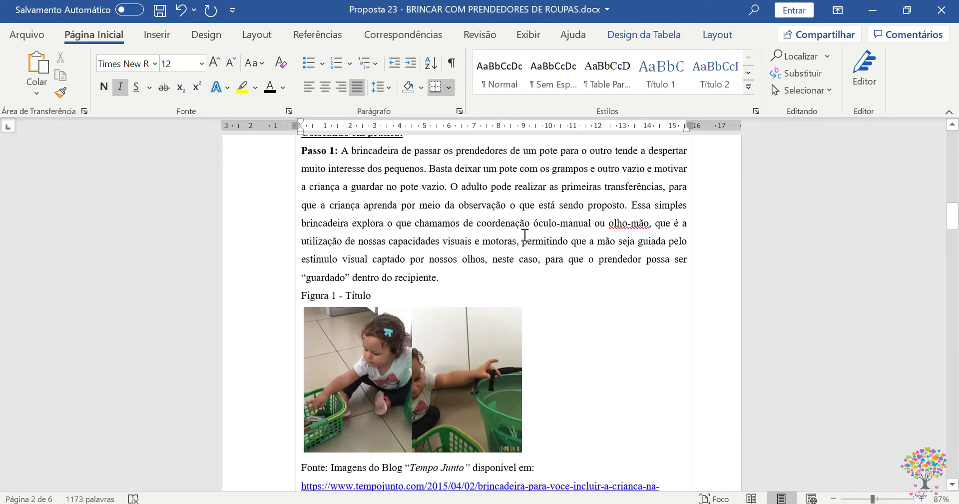
right_click(621, 223)
key("Escape")
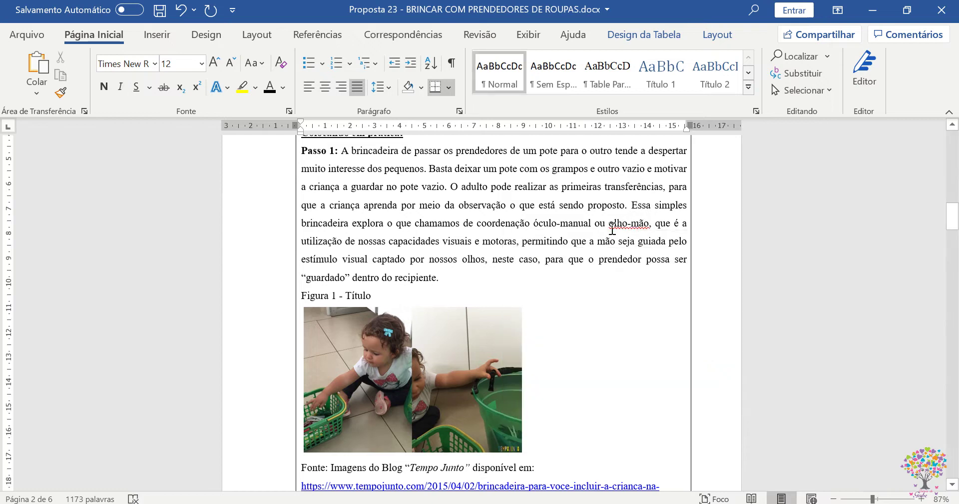
scroll(633, 229, "down", 3)
scroll(604, 236, "up", 3)
right_click(625, 223)
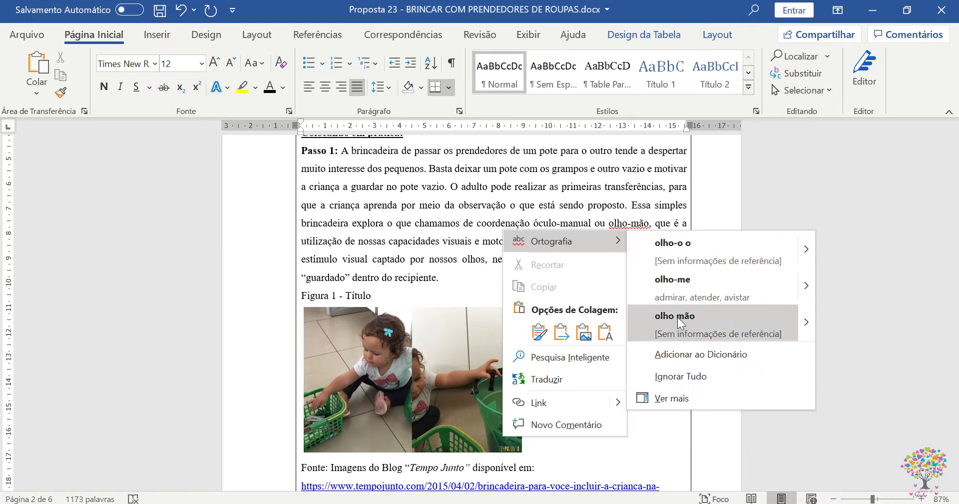
left_click(684, 355)
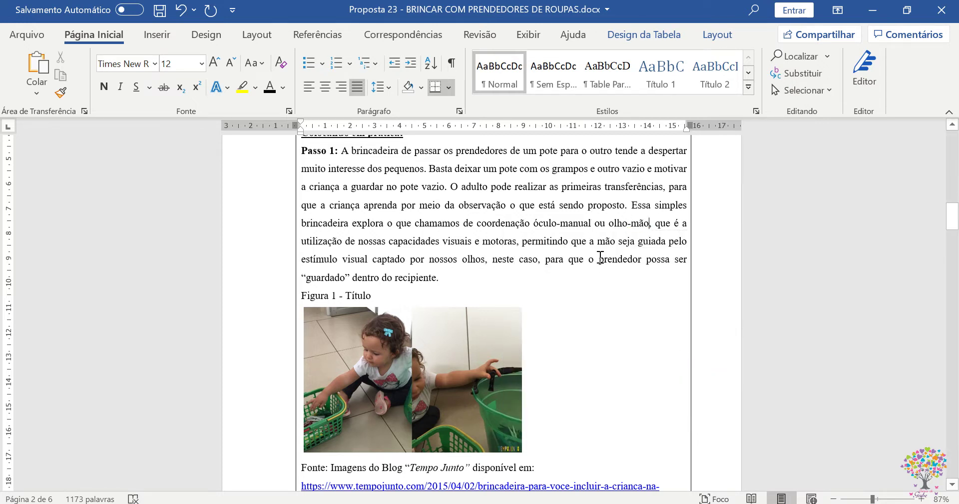
Set the font color of the whole Passo 2 paragraph, including its continuation on page 3, to black.
scroll(601, 258, "down", 4)
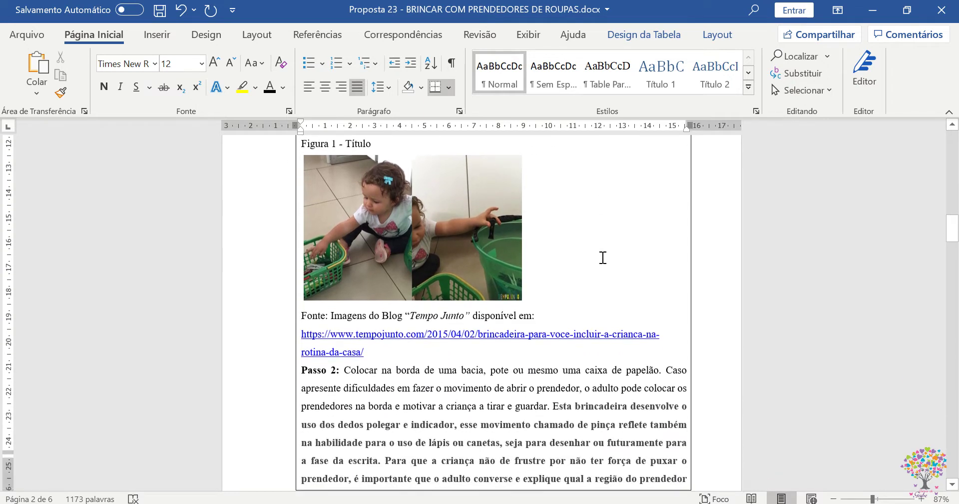
scroll(603, 256, "down", 3)
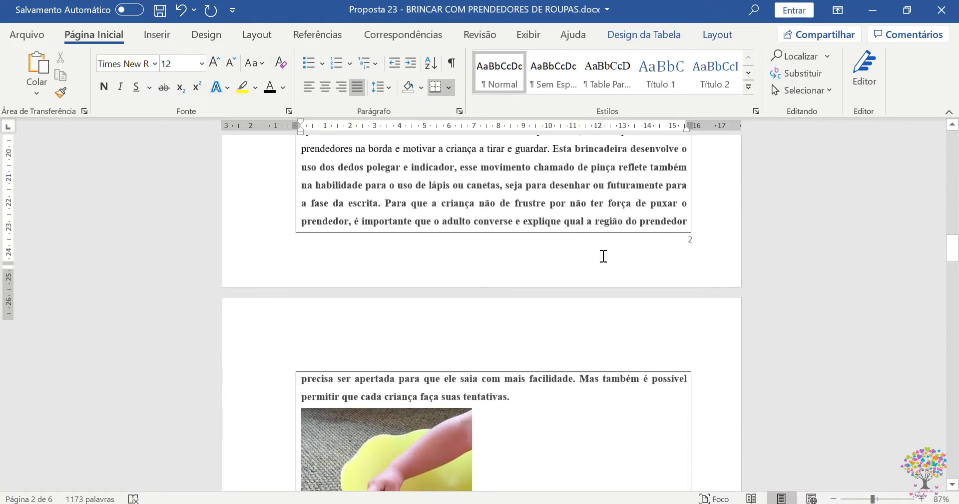
scroll(525, 363, "up", 1)
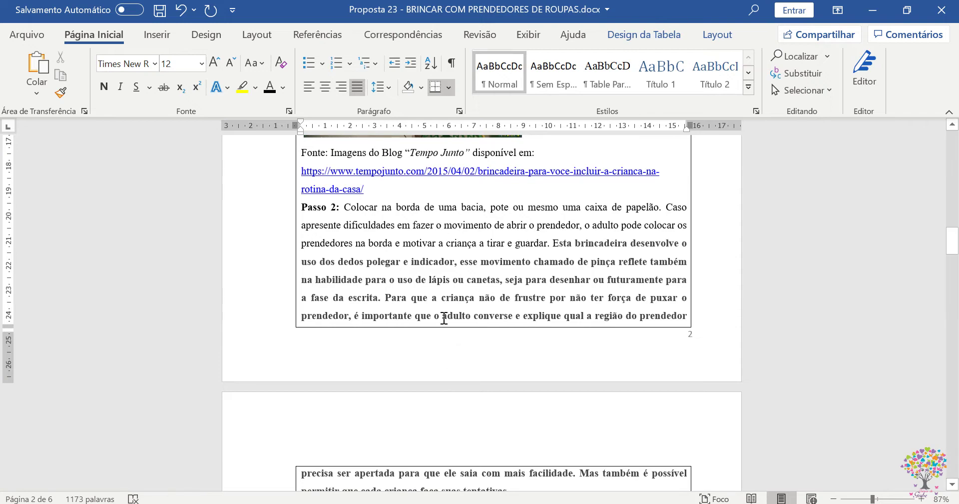
scroll(444, 315, "up", 2)
scroll(440, 310, "up", 2)
scroll(388, 274, "down", 2)
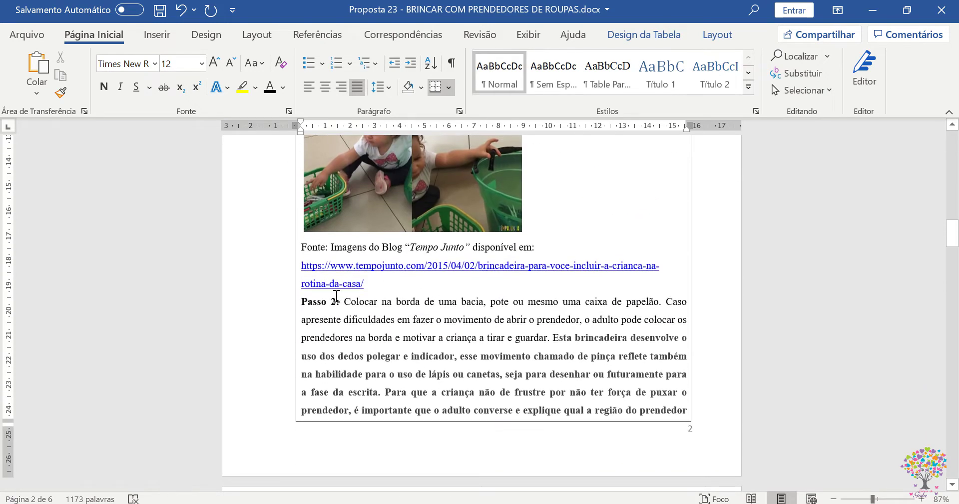
left_click_drag(307, 304, 518, 252)
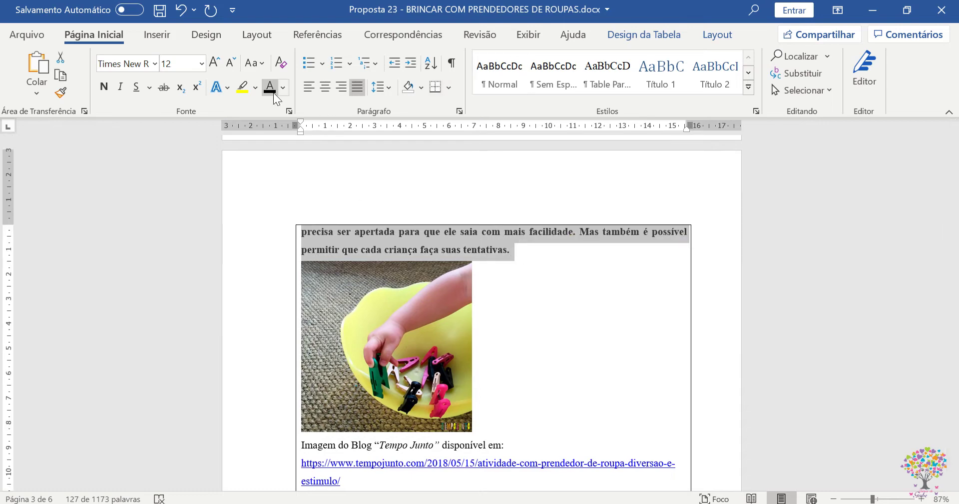
scroll(580, 333, "up", 4)
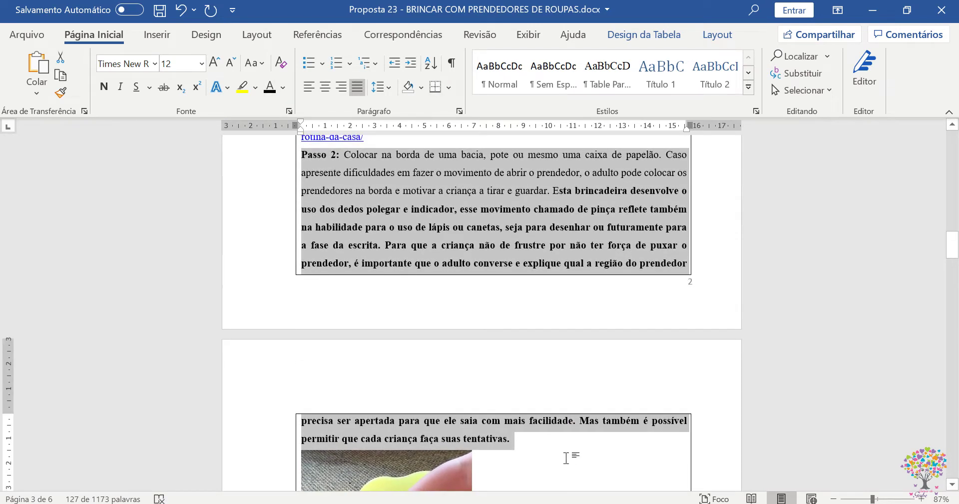
Remove the bold formatting from the Passo 2 passage running from "Esta brincadeira desenvolve" to "tentativas." and clear the selection.
scroll(568, 456, "down", 3)
left_click(522, 392)
scroll(522, 393, "up", 2)
left_click_drag(519, 341, 487, 131)
scroll(514, 209, "up", 3)
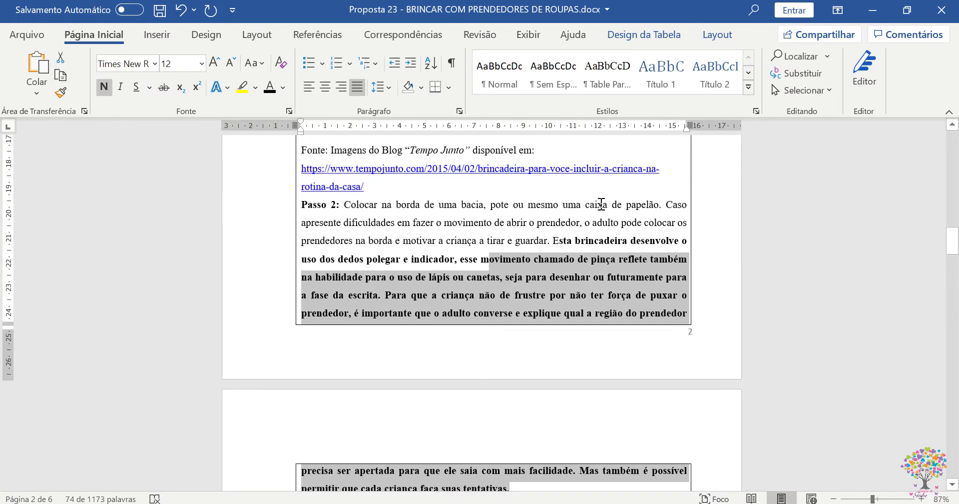
key("shift+Up")
key("shift+Right")
key("shift+Right")
key("shift+Right")
key("shift+Right")
key("shift+Right")
key("shift+Right")
key("shift+Right")
key("shift+Right")
key("shift+Right")
key("shift+Right")
key("shift+Right")
key("shift+Right")
key("shift+Right")
key("shift+Right")
key("shift+Right")
key("shift+Right")
key("shift+Right")
key("shift+Right")
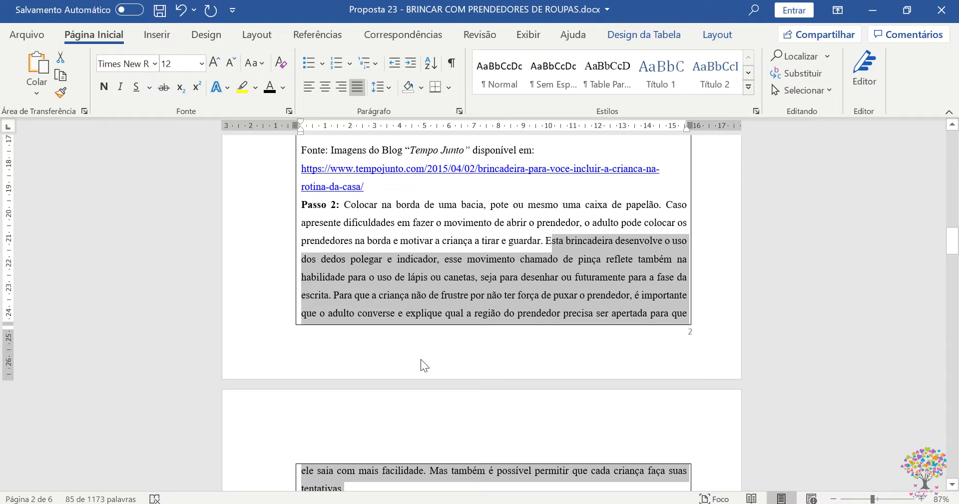
left_click(434, 267)
left_click(488, 260)
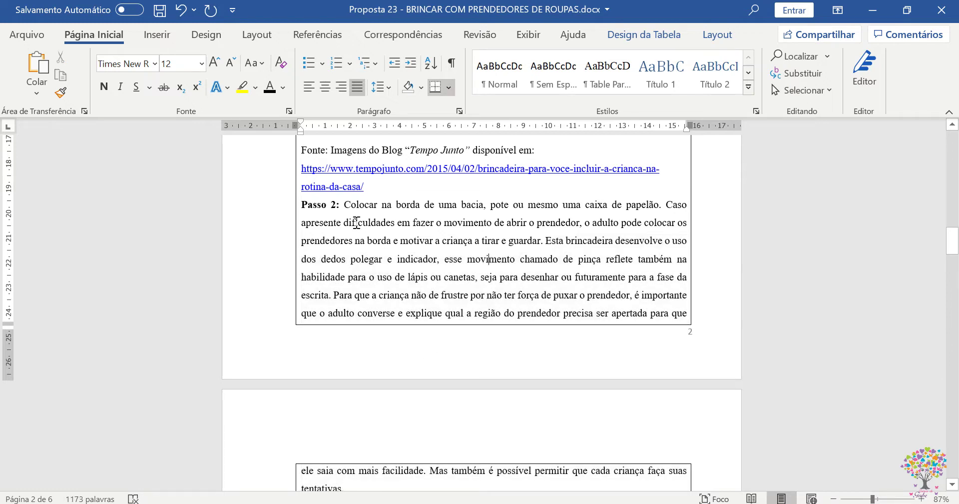
scroll(482, 252, "down", 9)
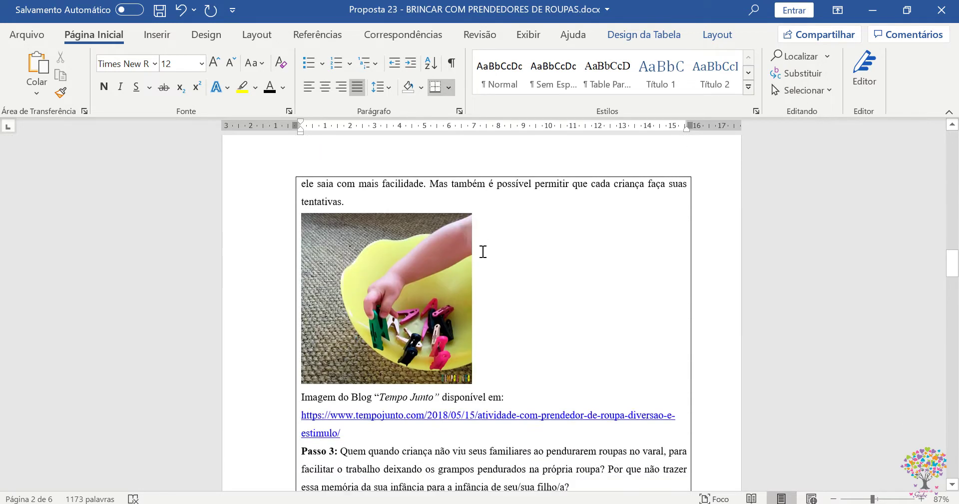
scroll(481, 253, "down", 3)
scroll(496, 263, "up", 9)
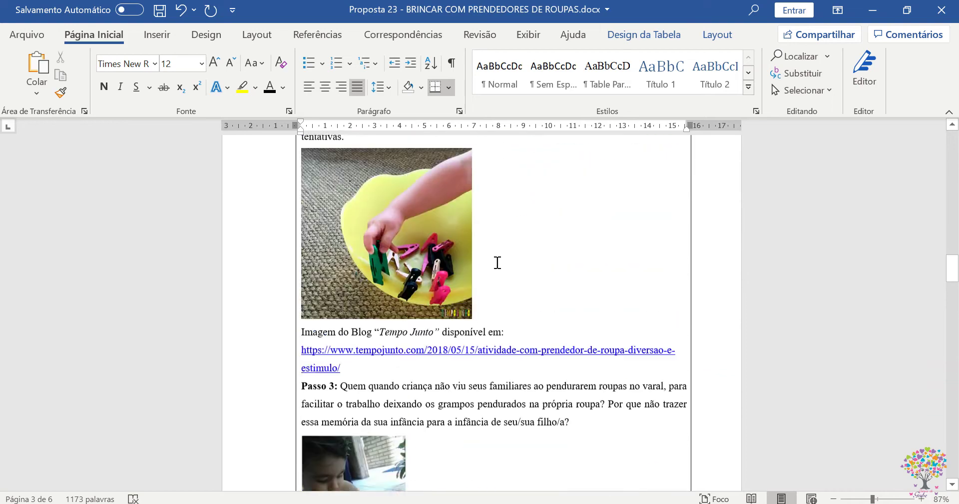
Delete the "Figura 1 - Título" line above the Passo 1 image.
left_click_drag(954, 265, 954, 145)
scroll(439, 388, "down", 10)
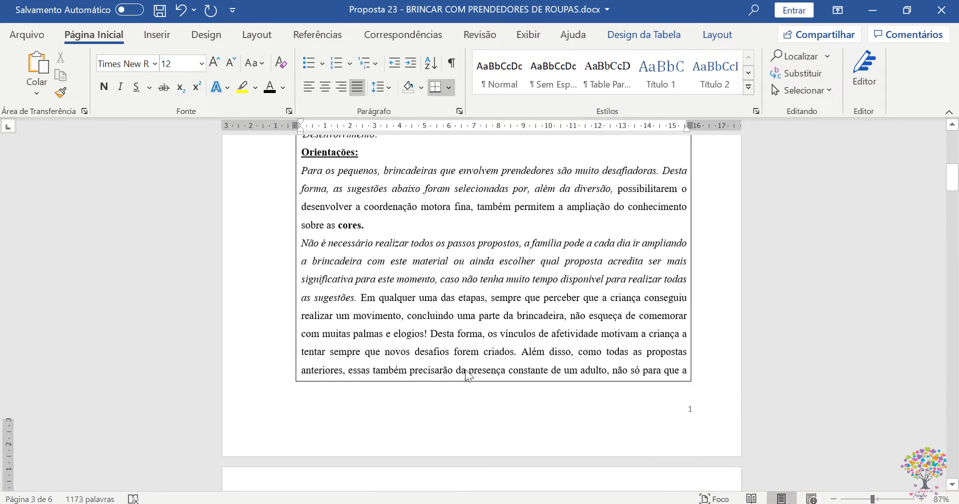
scroll(465, 369, "down", 10)
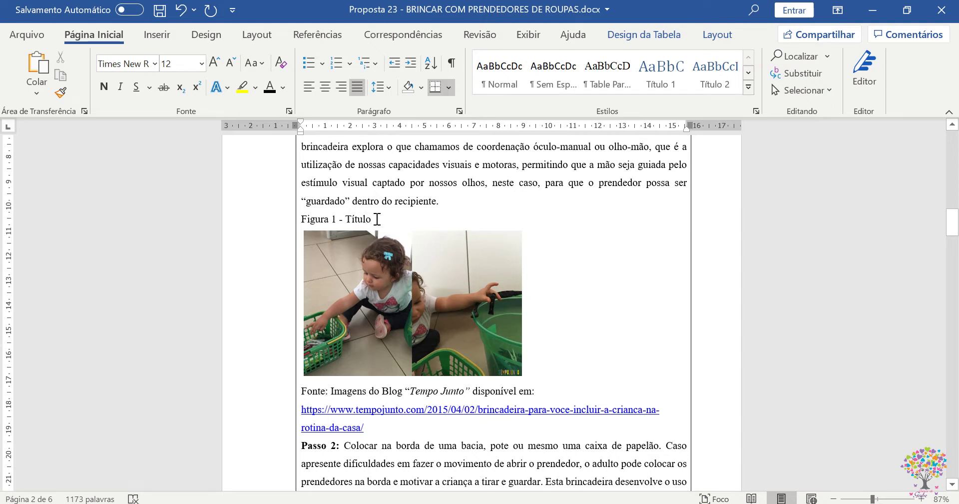
left_click_drag(377, 219, 302, 220)
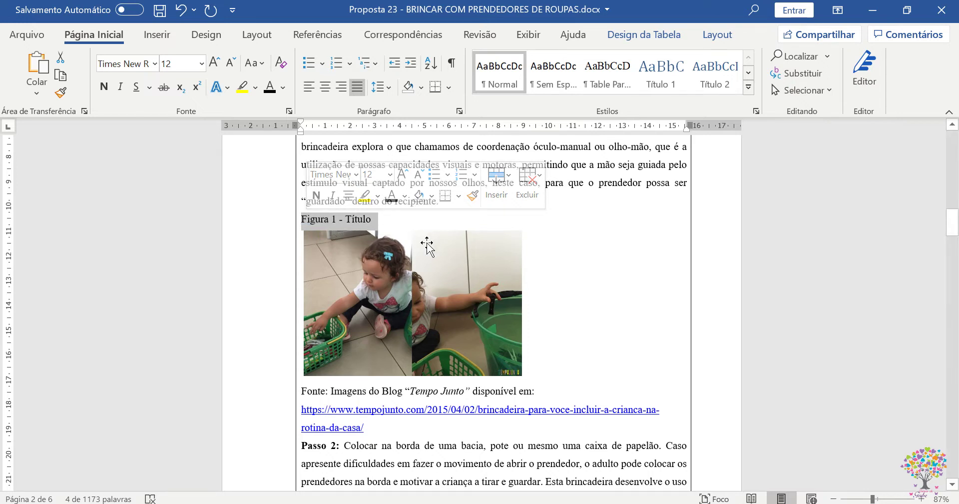
key("Delete")
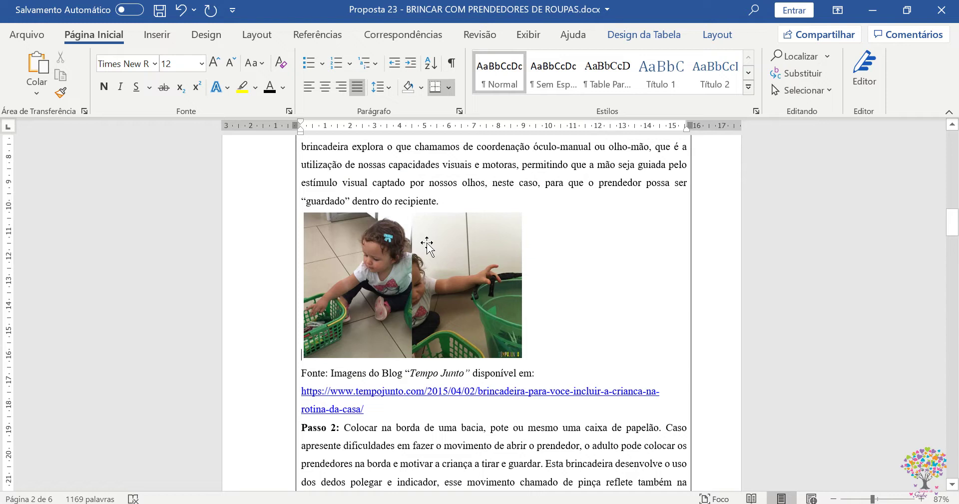
Remove the word "Fonte:" and its following space from the start of the Passo 1 image caption.
left_click(330, 373)
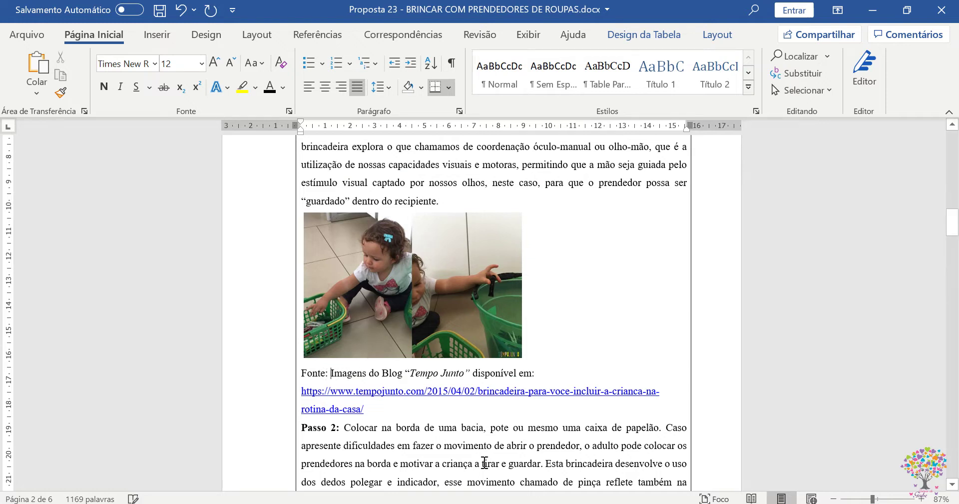
key("BackSpace")
key("BackSpace")
key("BackSpace")
key("BackSpace")
key("BackSpace")
key("BackSpace")
key("BackSpace")
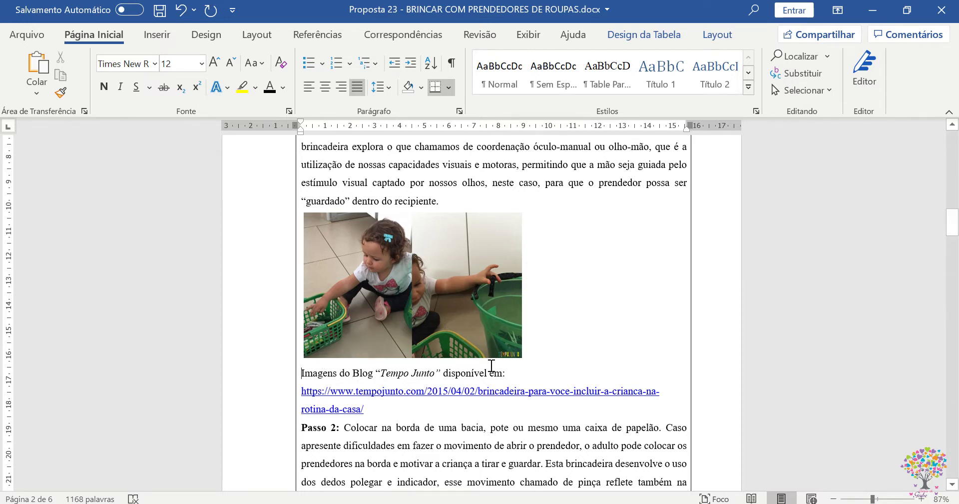
Center the Passo 1 image together with its caption and source link.
left_click_drag(377, 407, 300, 343)
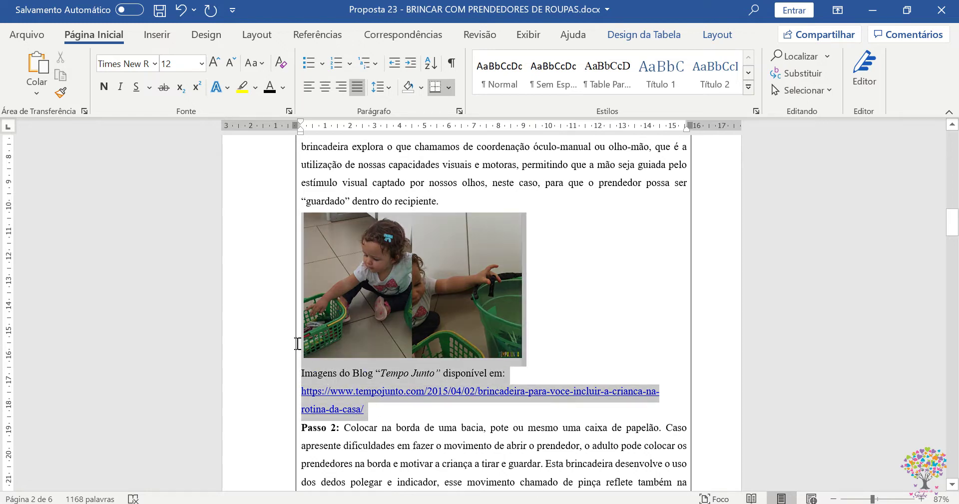
left_click(329, 89)
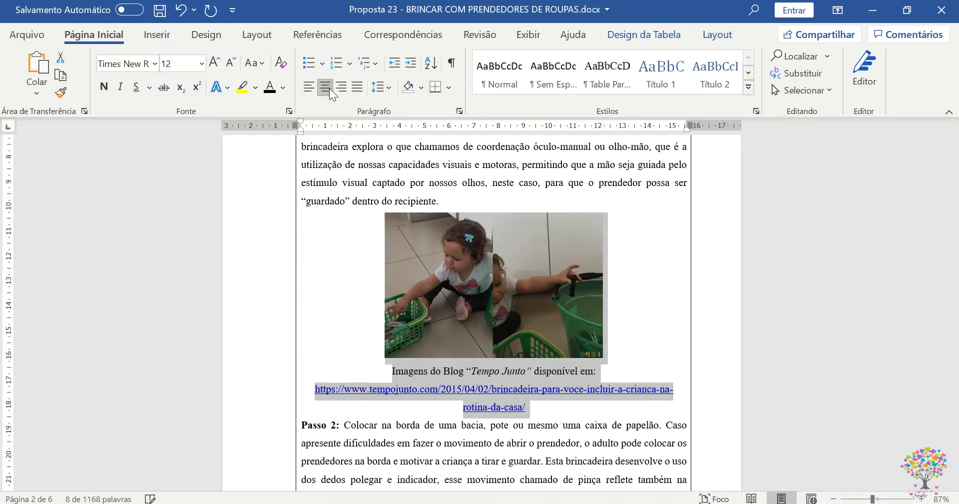
left_click(595, 242)
Insert a blank line above the Passo 1 image and another below its source link.
left_click(483, 199)
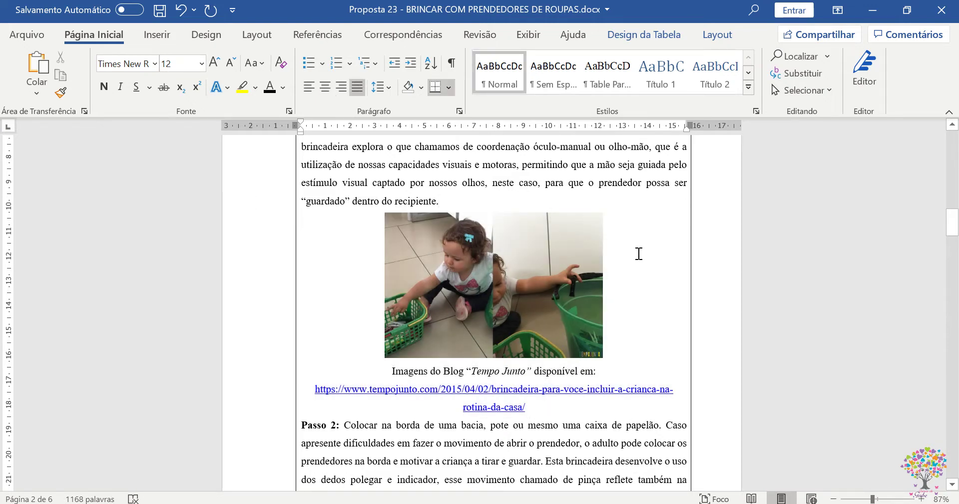
key("Return")
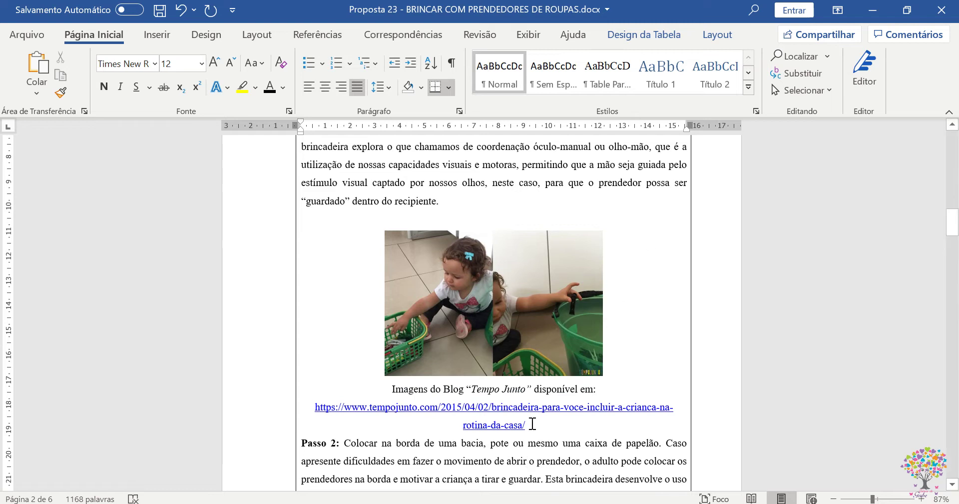
left_click(533, 423)
key("Return")
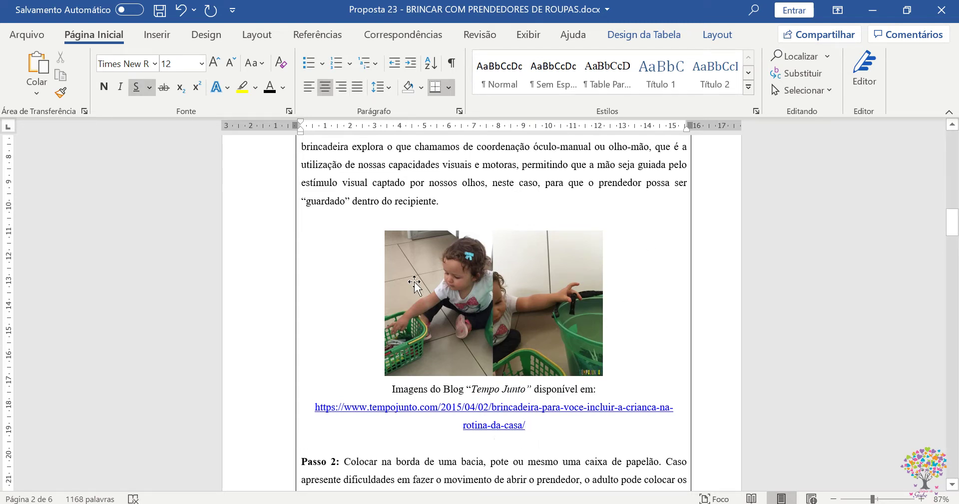
Set the line spacing of the Passo 1 image, caption and source link to single (Simples).
left_click_drag(529, 425, 431, 352)
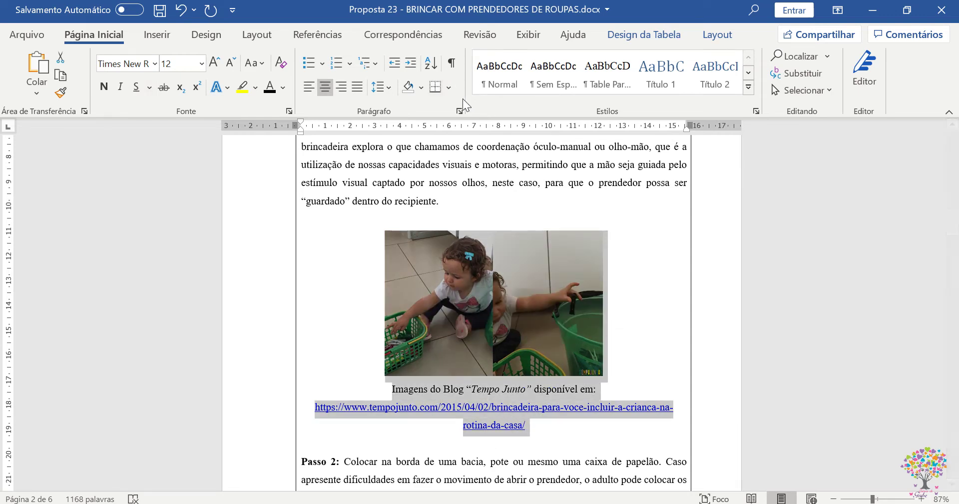
left_click(459, 111)
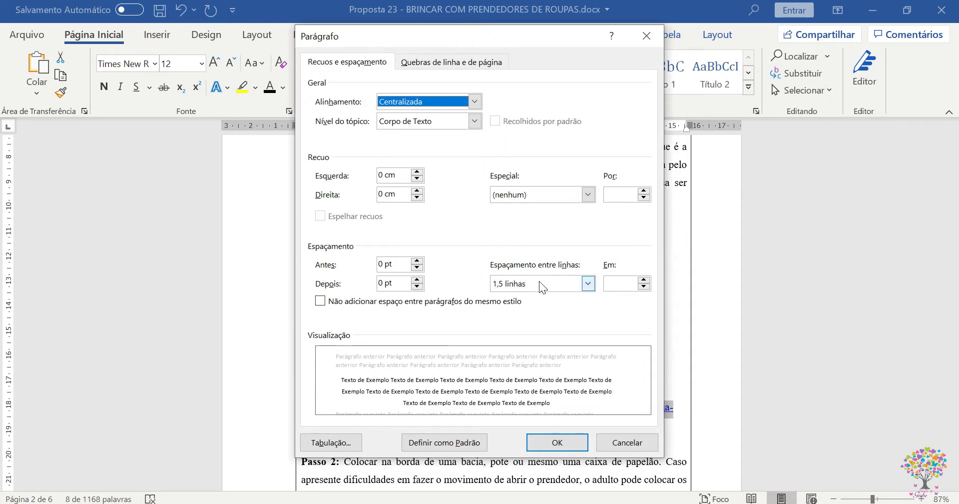
left_click(587, 283)
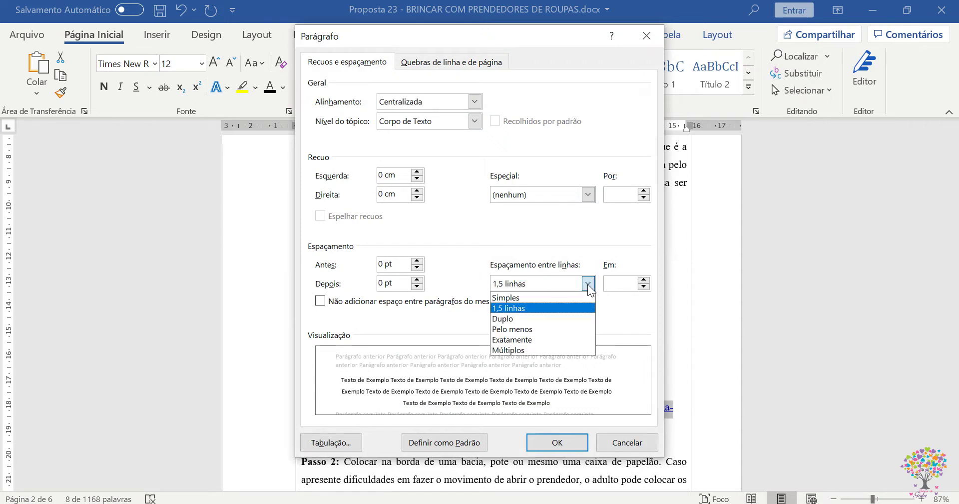
left_click(556, 297)
left_click(557, 440)
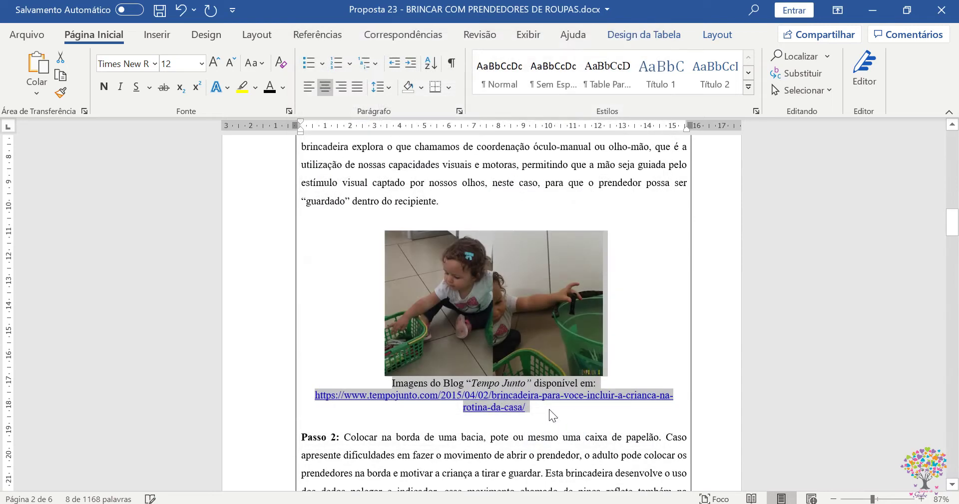
Set the font size of the Passo 1 image caption and source link to 10 and clear the selection.
left_click_drag(463, 189, 397, 147)
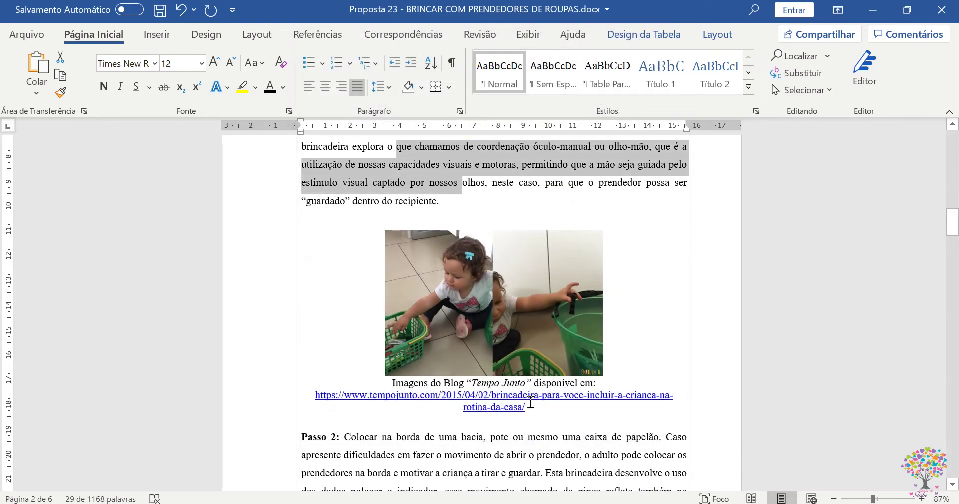
left_click_drag(531, 402, 427, 350)
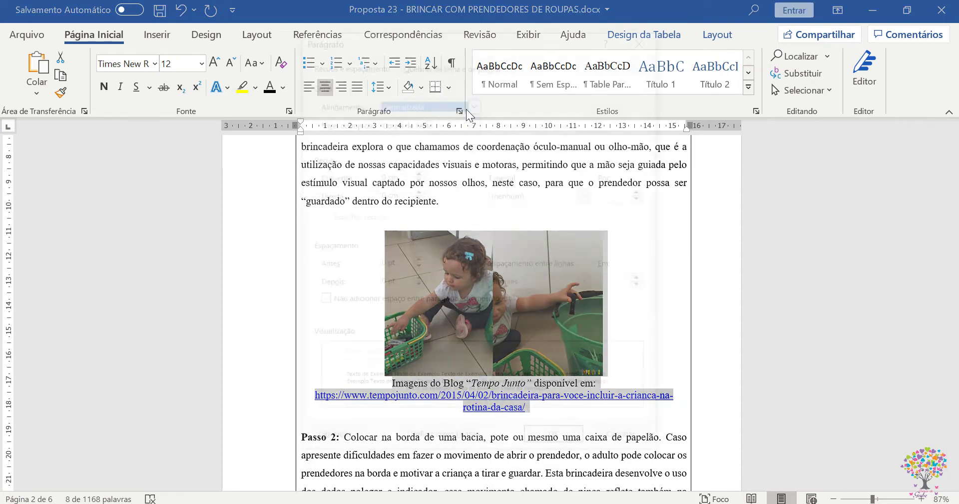
left_click(460, 111)
left_click(553, 442)
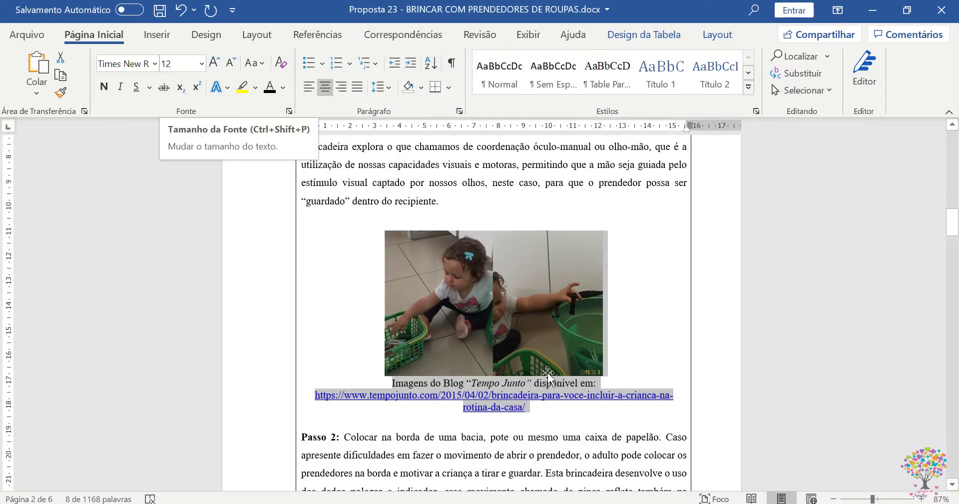
left_click(202, 63)
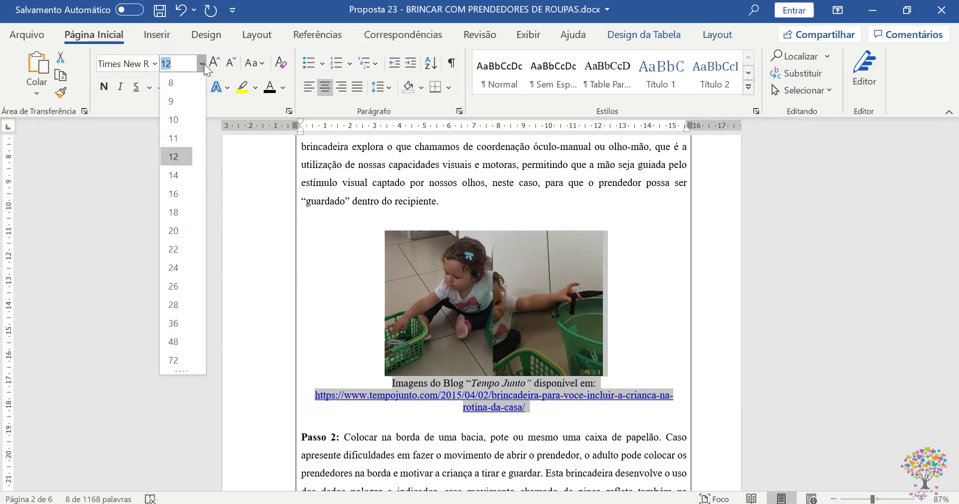
left_click(182, 113)
left_click(421, 295)
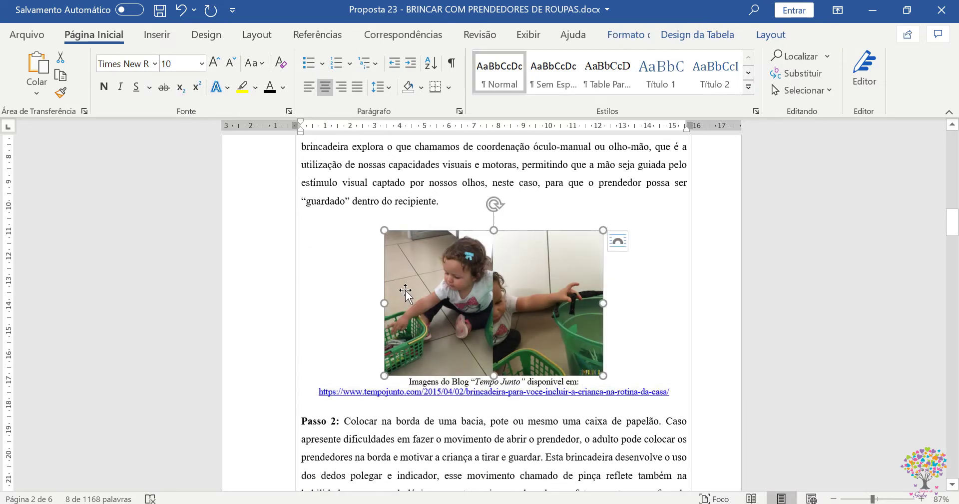
left_click(642, 290)
Review the images and captions from Passo 1 through to the last page of the document.
scroll(581, 263, "down", 3)
scroll(581, 262, "up", 3)
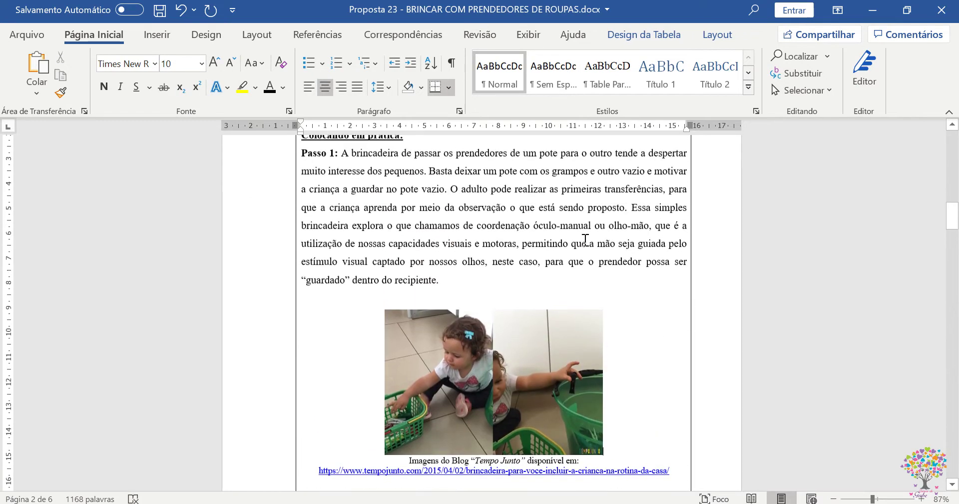
scroll(579, 247, "down", 7)
scroll(570, 247, "up", 9)
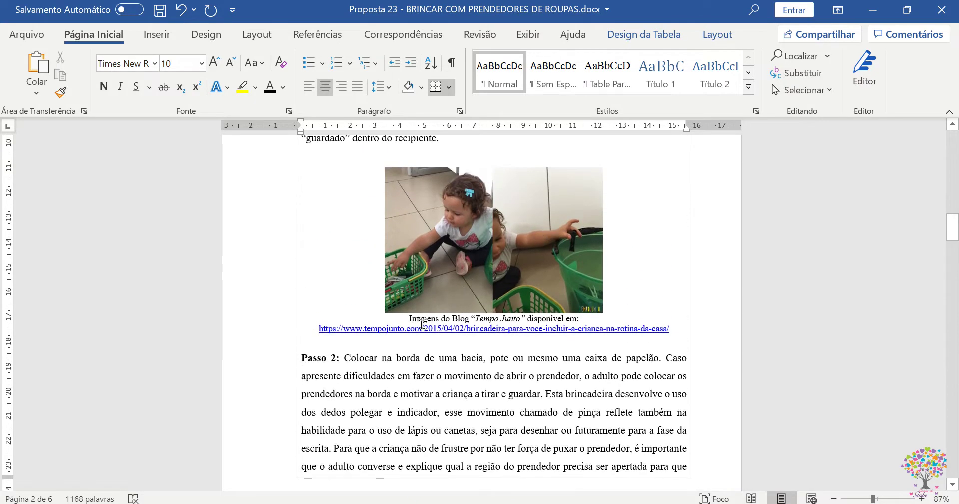
scroll(501, 286, "down", 20)
scroll(406, 273, "down", 20)
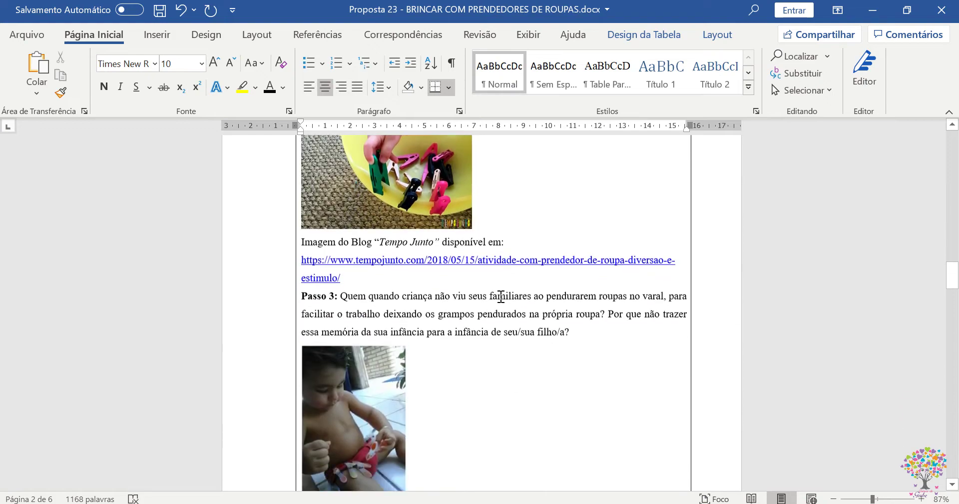
scroll(439, 283, "down", 20)
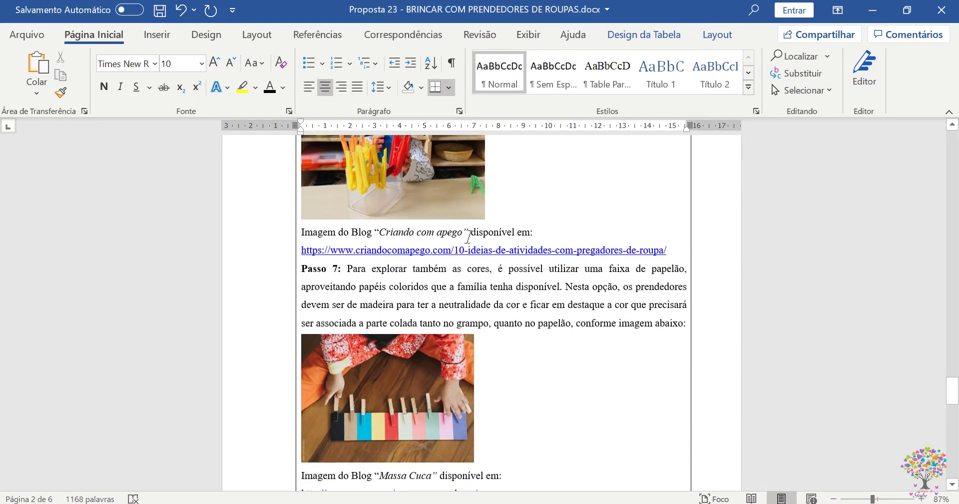
scroll(445, 289, "down", 20)
scroll(454, 288, "down", 20)
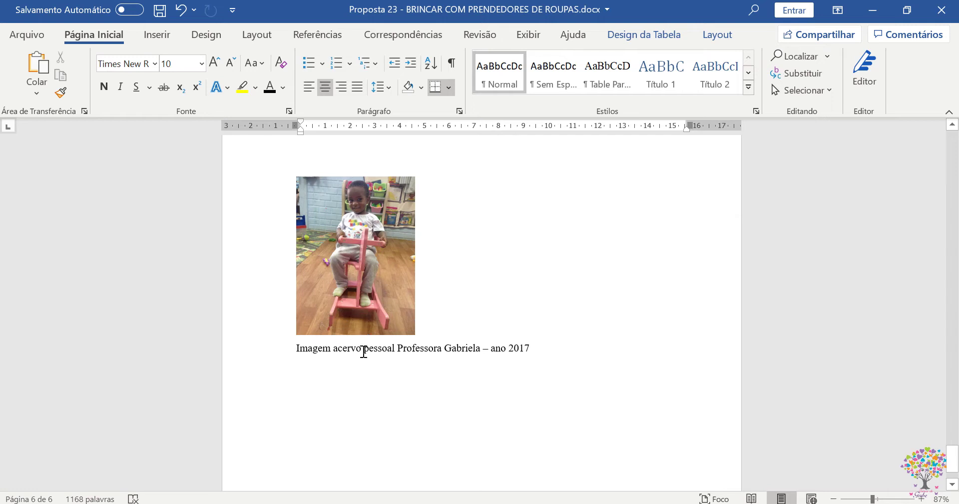
Set the last page's image and its caption to single line spacing and center them.
left_click_drag(533, 349, 278, 280)
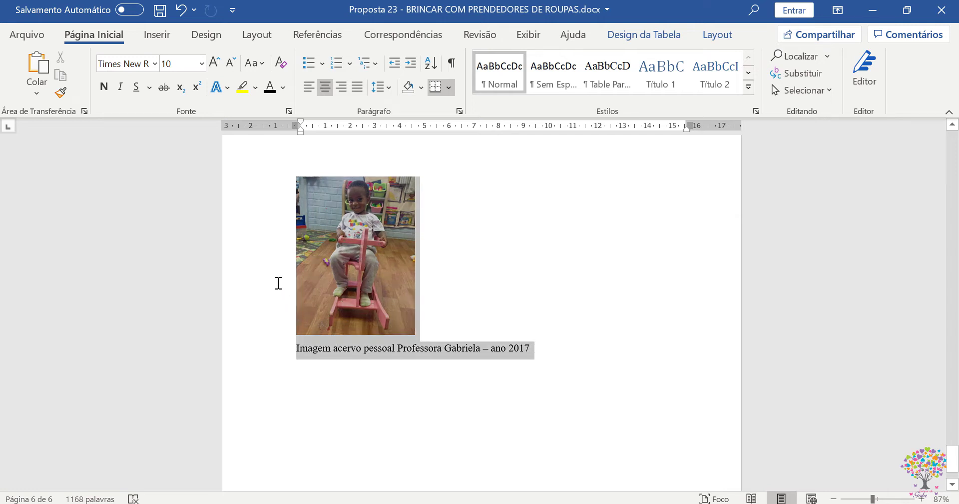
left_click(459, 112)
left_click(537, 283)
left_click(541, 294)
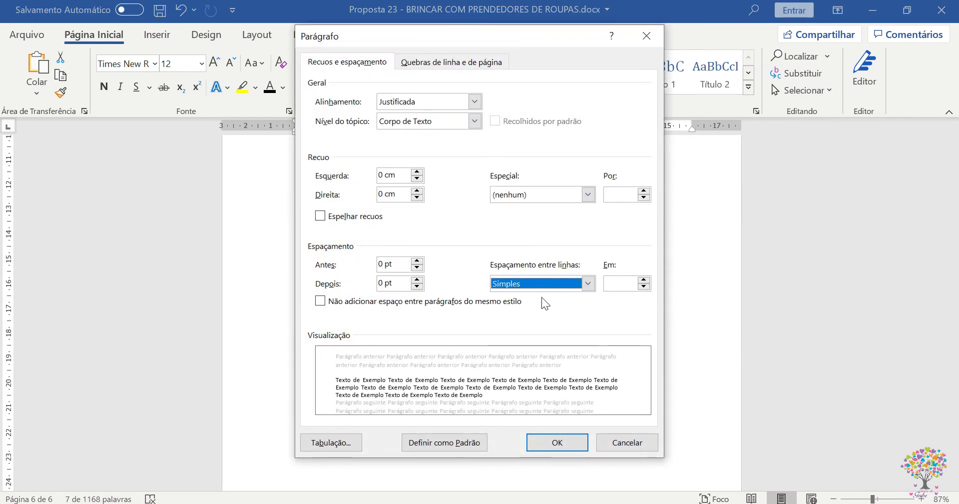
left_click(555, 443)
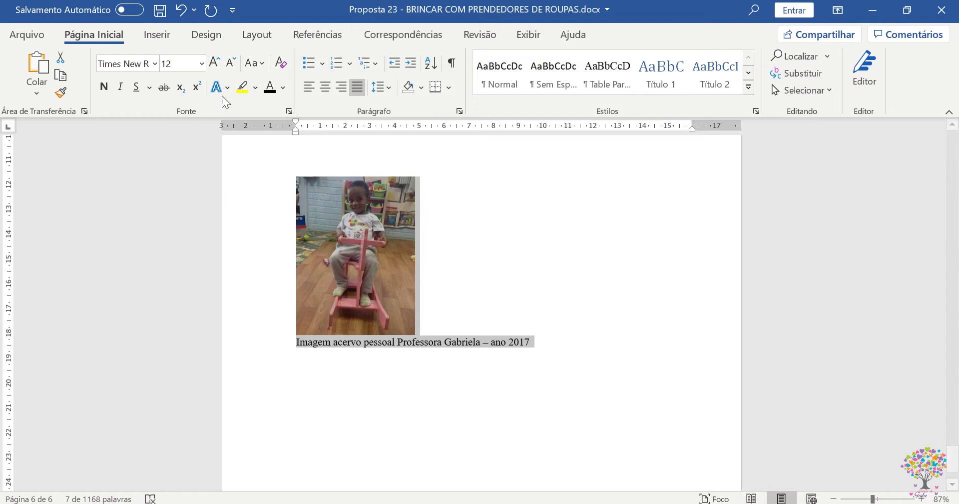
left_click(325, 87)
left_click(602, 357)
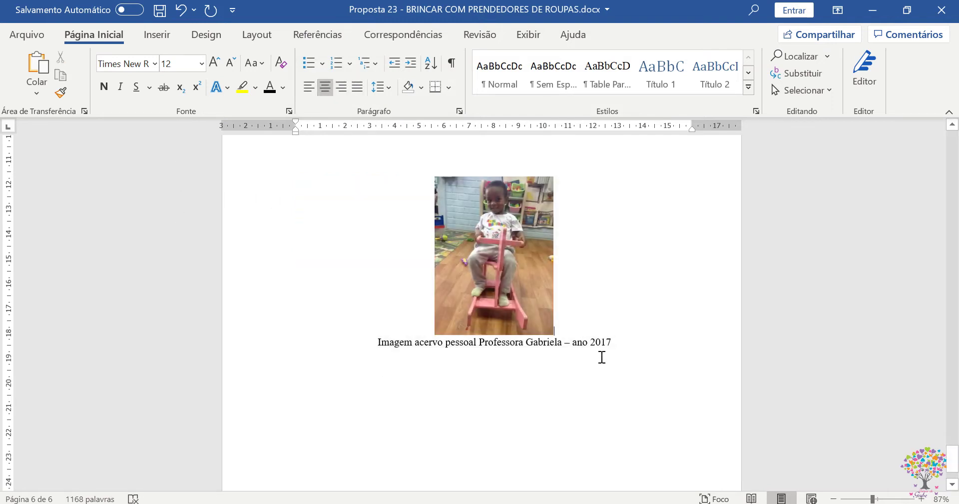
Examine the Proposta 17 section and its final image caption, and compare them with the formatted Passo 1 image and caption.
scroll(582, 332, "up", 1)
scroll(627, 328, "up", 2)
scroll(627, 329, "up", 10)
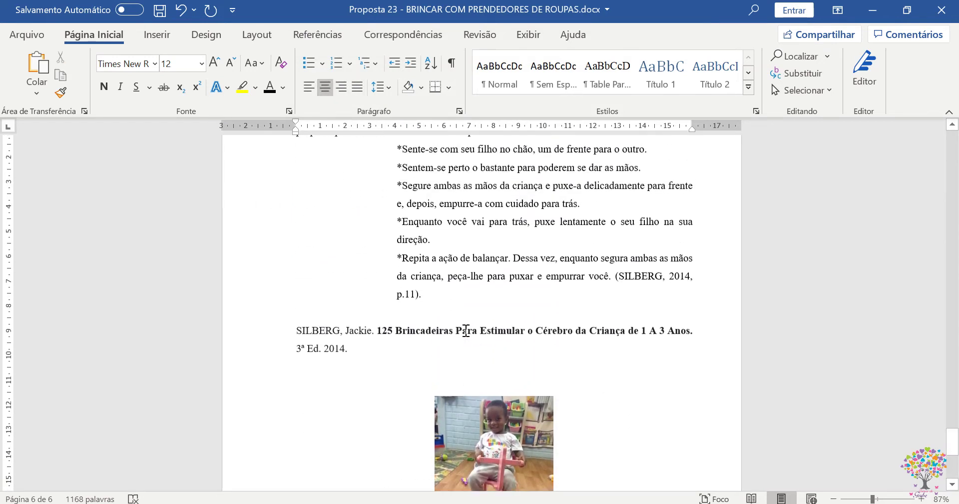
scroll(335, 360, "up", 2)
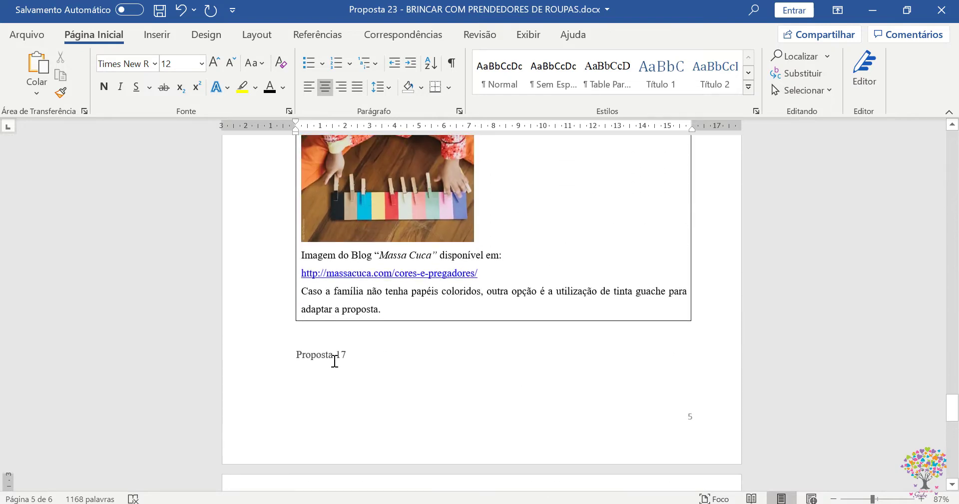
triple_click(347, 358)
scroll(550, 380, "down", 12)
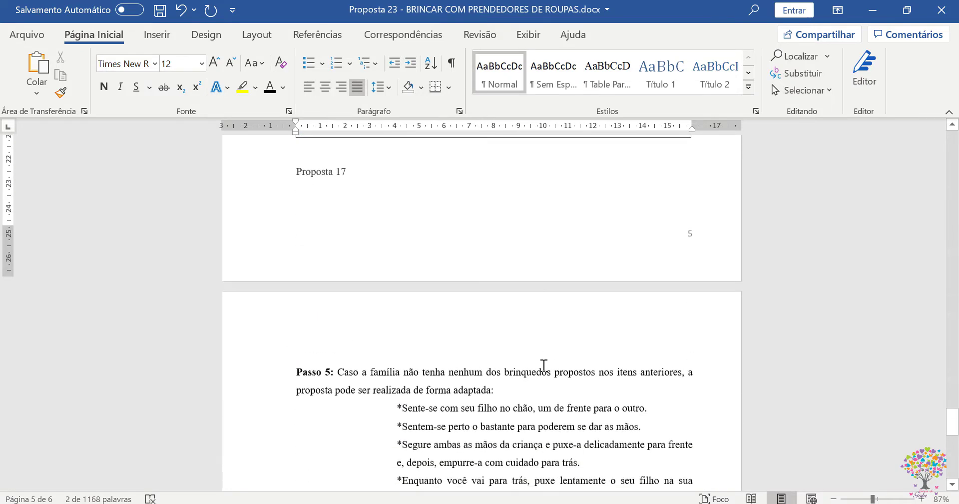
scroll(541, 370, "down", 3)
left_click_drag(387, 346, 611, 345)
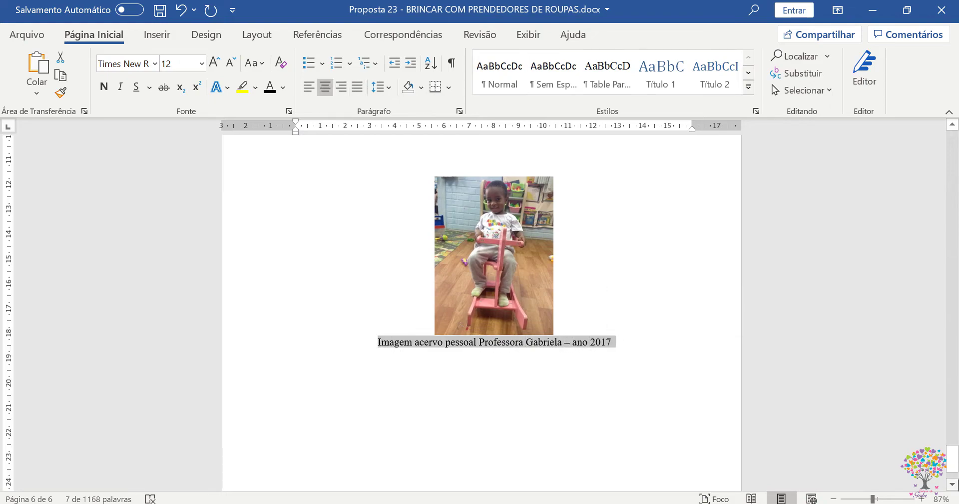
left_click_drag(955, 467, 916, 200)
scroll(775, 337, "up", 15)
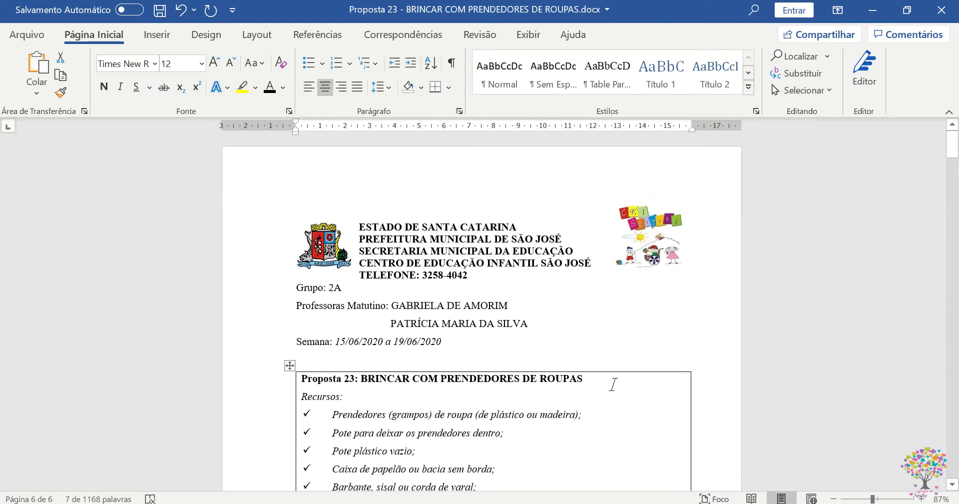
scroll(613, 384, "down", 15)
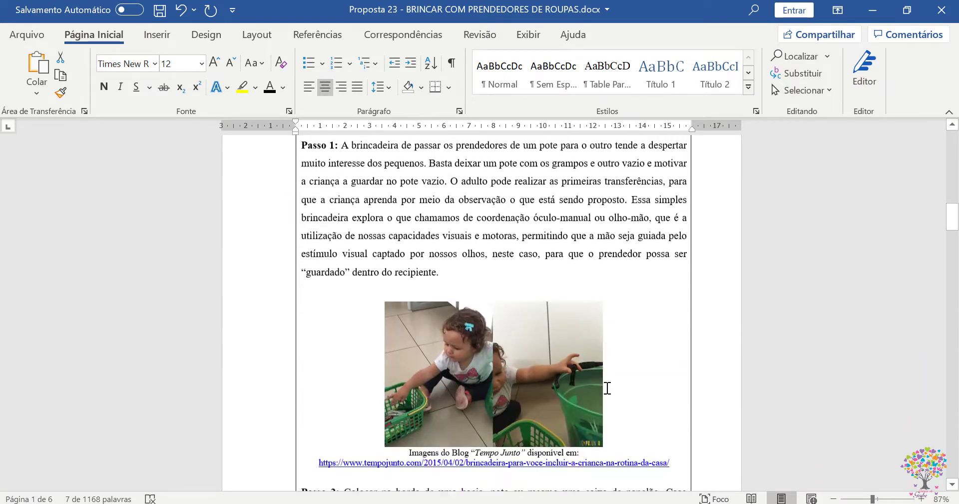
Try adding a comma after "criança" before "ajude-o" in Passo 5, and remove it again.
scroll(608, 388, "down", 15)
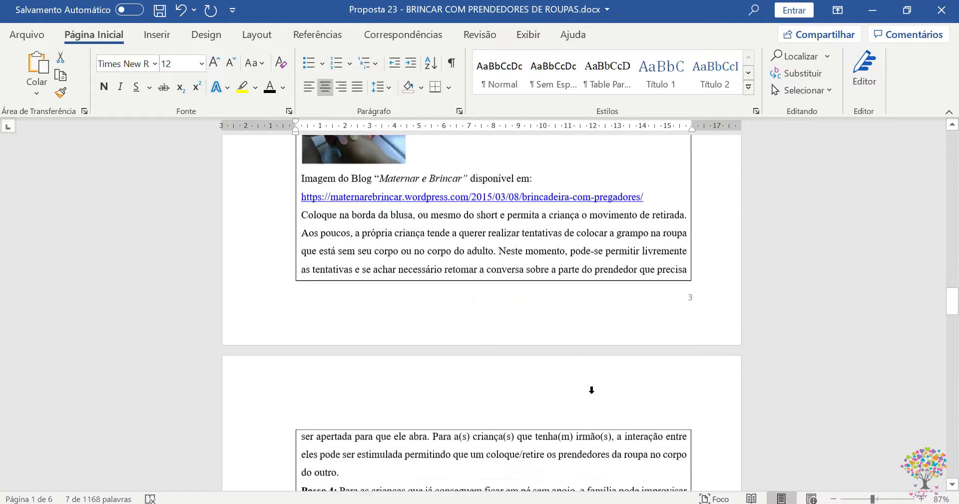
scroll(592, 390, "down", 15)
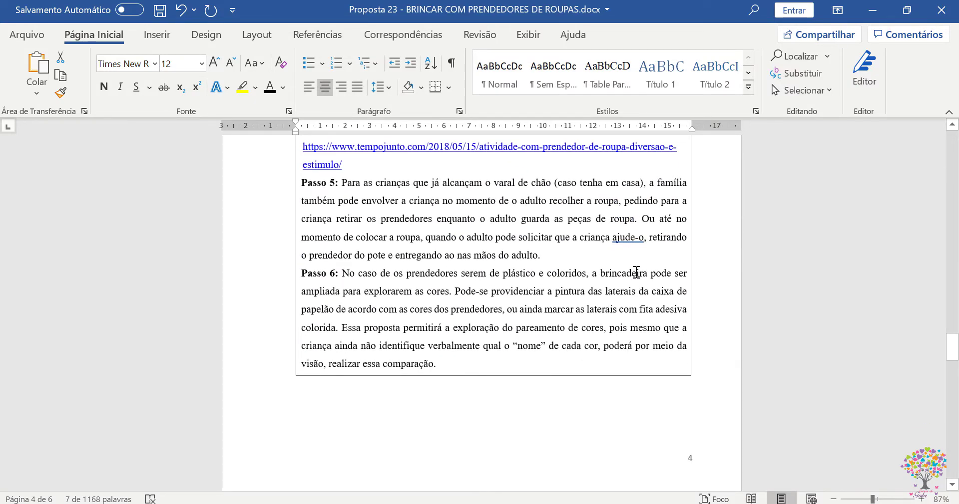
right_click(627, 244)
left_click(638, 238)
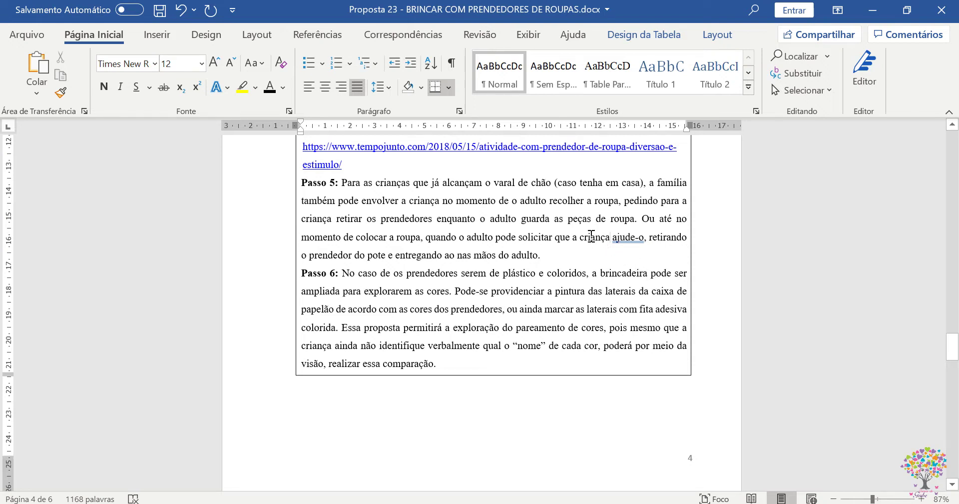
type(",")
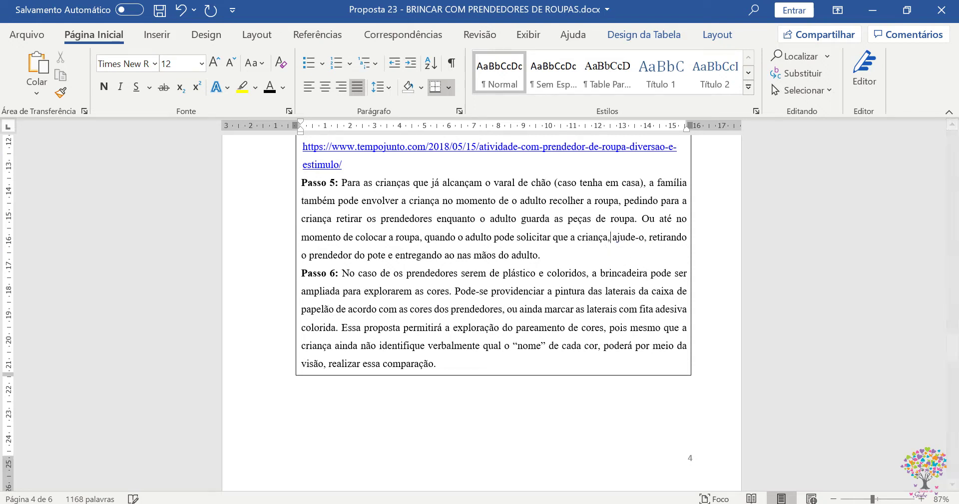
left_click(605, 260)
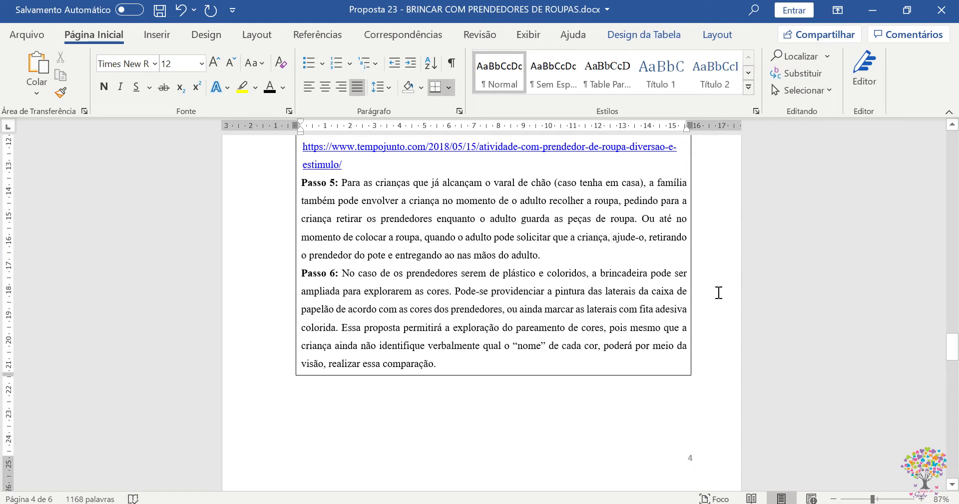
key("BackSpace")
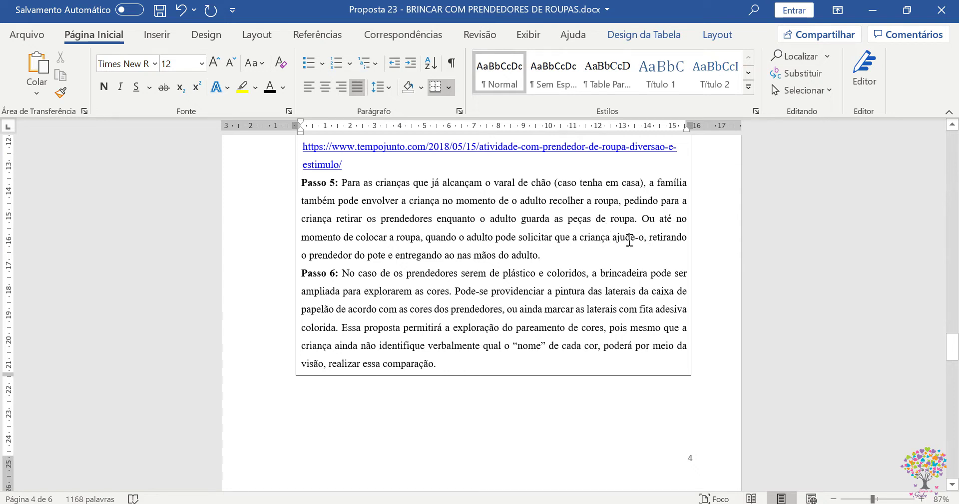
Replace "ajude-o" in Passo 5 with the suggested grammar correction "o ajude".
right_click(630, 238)
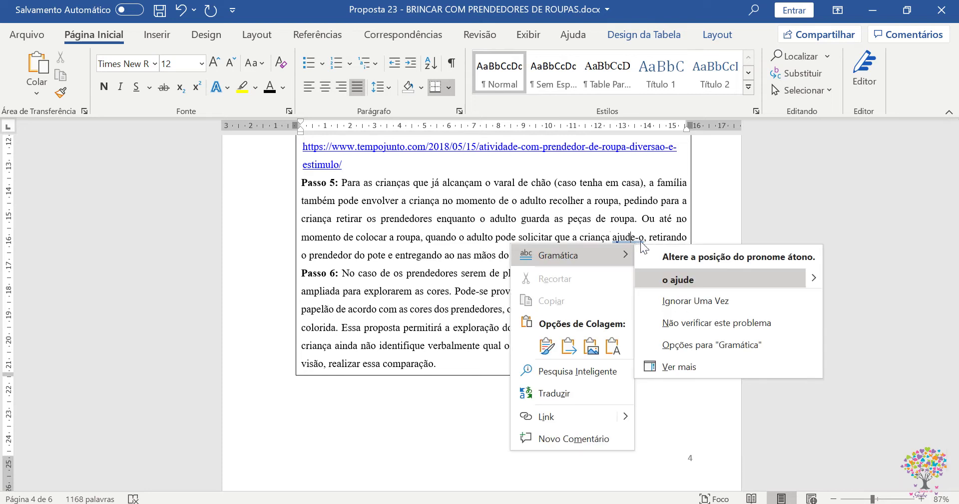
left_click(670, 279)
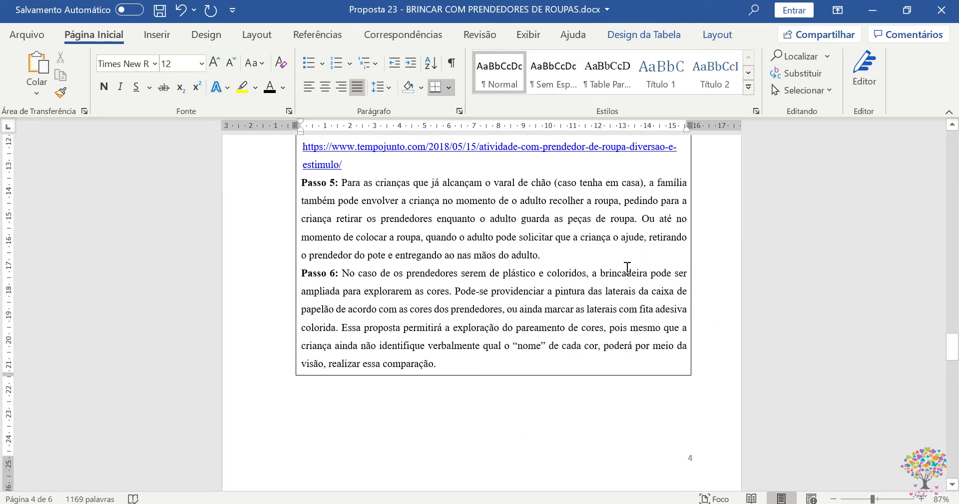
left_click(618, 238)
Examine the pronoun placement in "Pode-se" at the start of the second sentence of Passo 6.
double_click(484, 292)
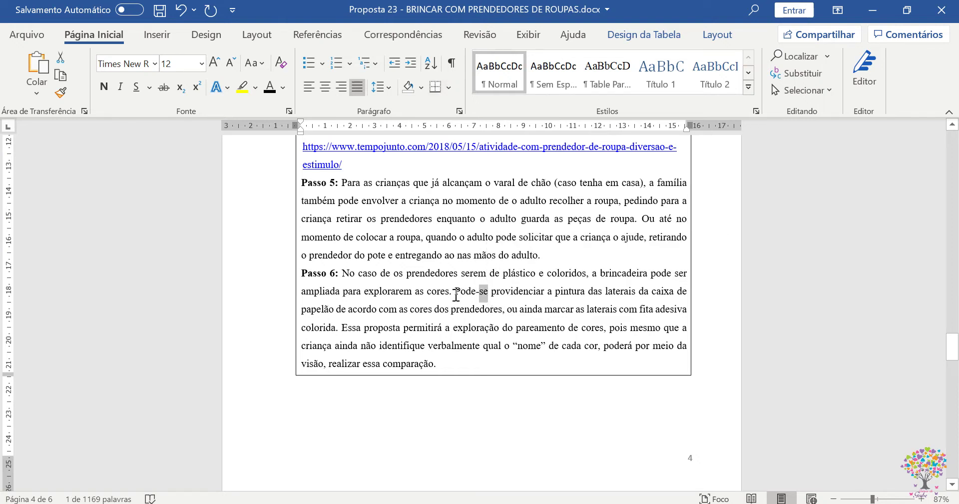
left_click_drag(455, 292, 451, 299)
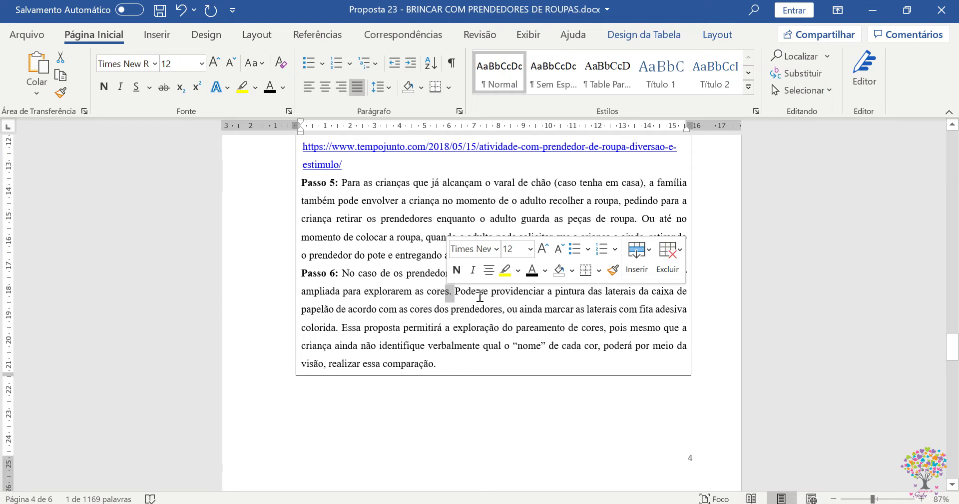
left_click(457, 293)
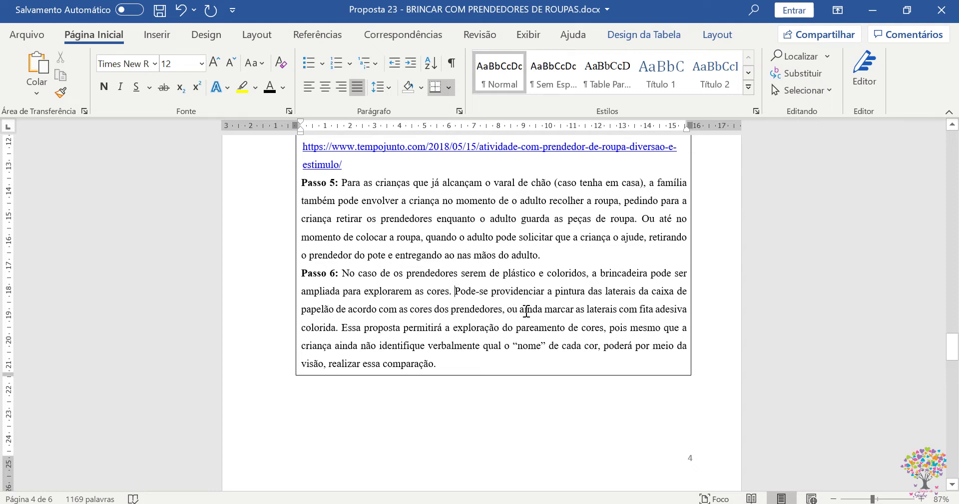
Review the pages from Passo 6 through Passo 7 to the indented quotation in the Proposta 17 section.
scroll(555, 315, "down", 8)
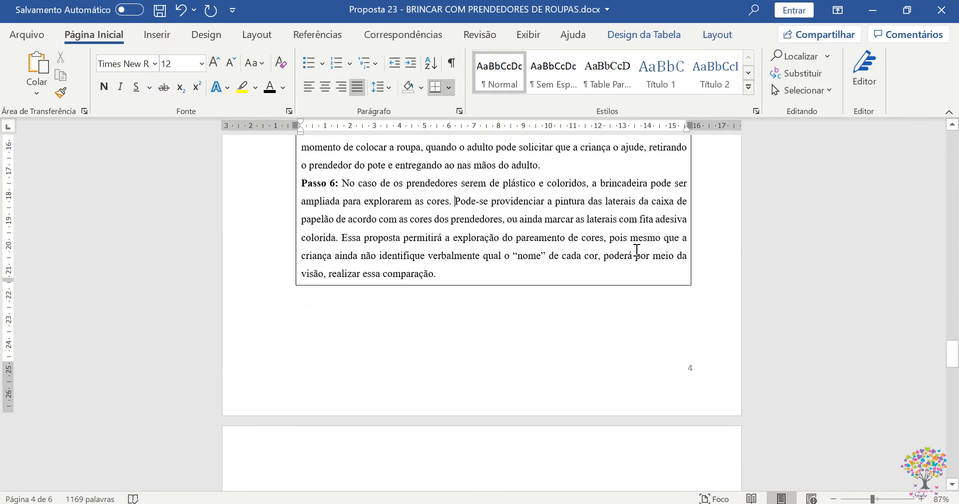
scroll(527, 299, "down", 4)
scroll(560, 258, "down", 3)
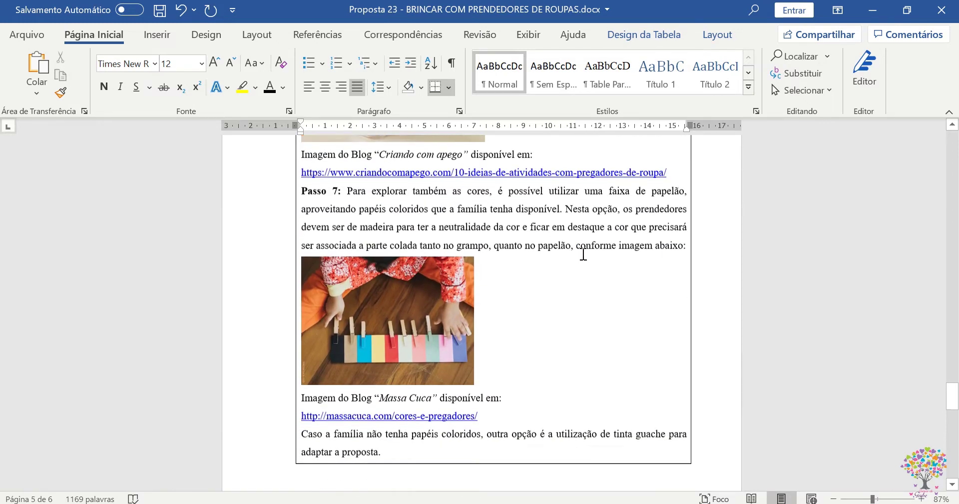
scroll(570, 265, "down", 2)
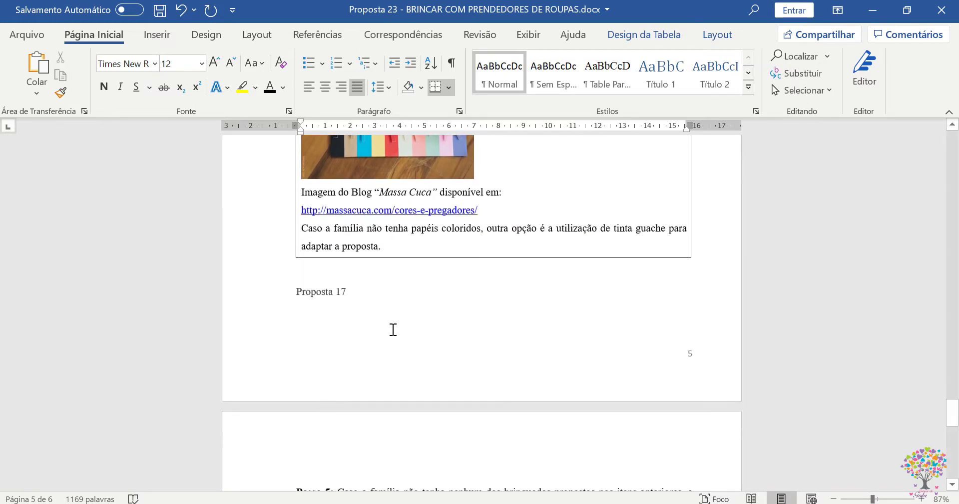
scroll(393, 329, "down", 3)
scroll(520, 305, "up", 4)
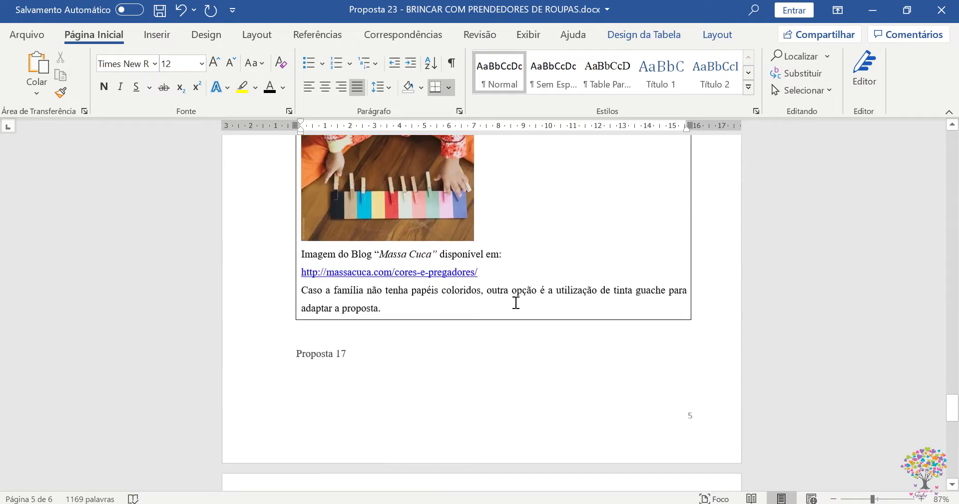
scroll(516, 305, "down", 3)
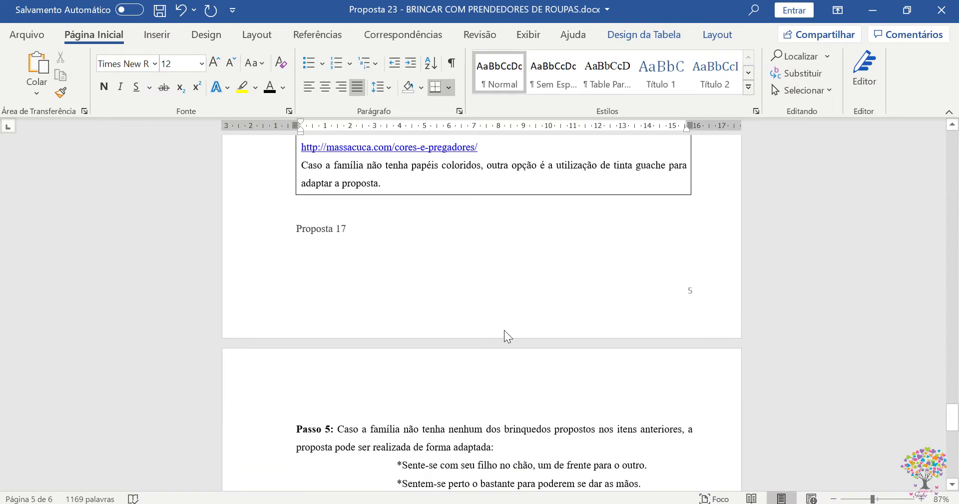
scroll(493, 365, "down", 1)
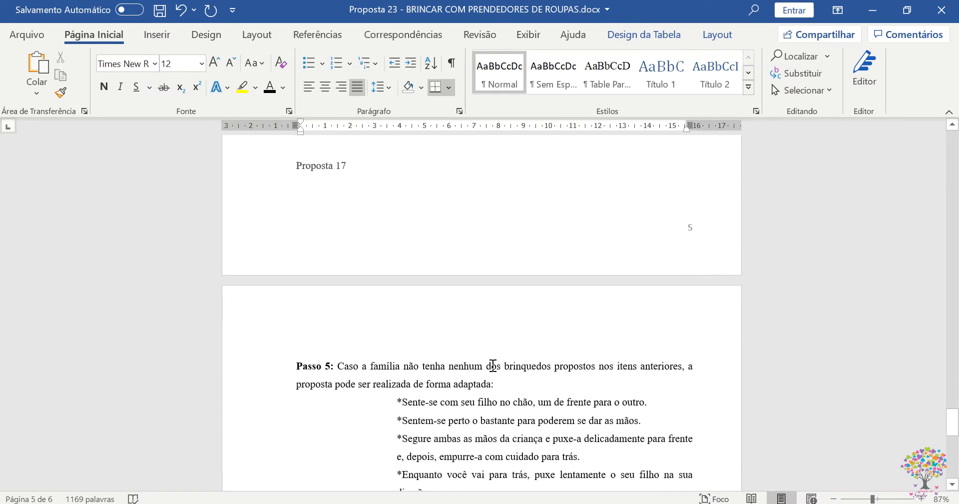
scroll(489, 366, "up", 4)
scroll(486, 365, "down", 3)
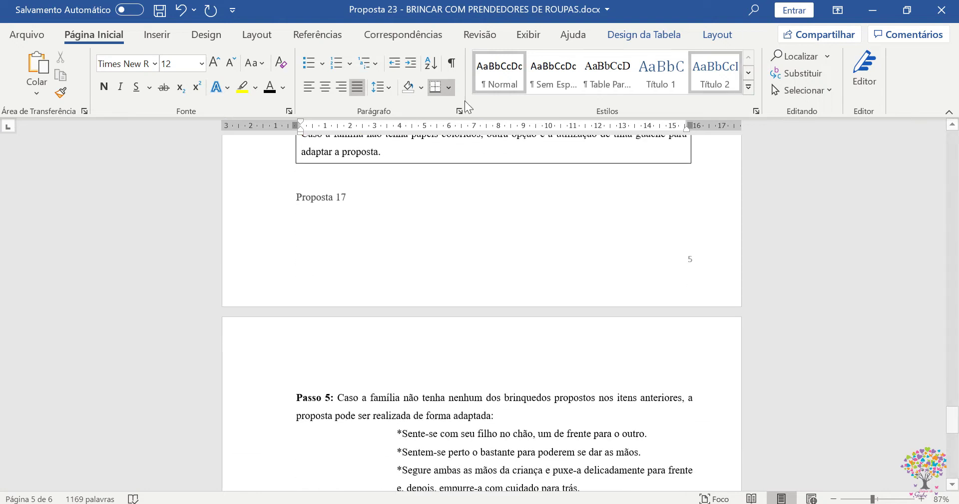
scroll(392, 359, "down", 2)
scroll(423, 317, "down", 3)
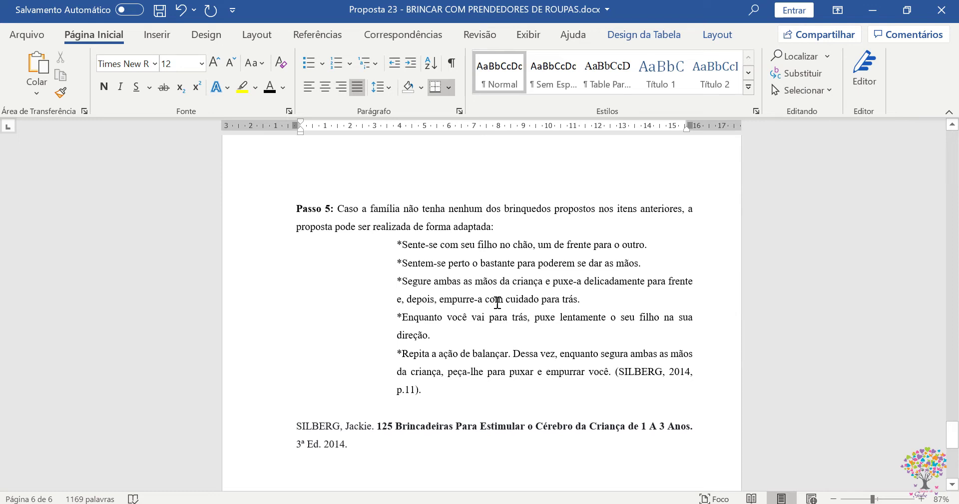
Examine the Proposta 17 quotation and the book reference beneath it, including its bold title.
scroll(435, 242, "up", 4)
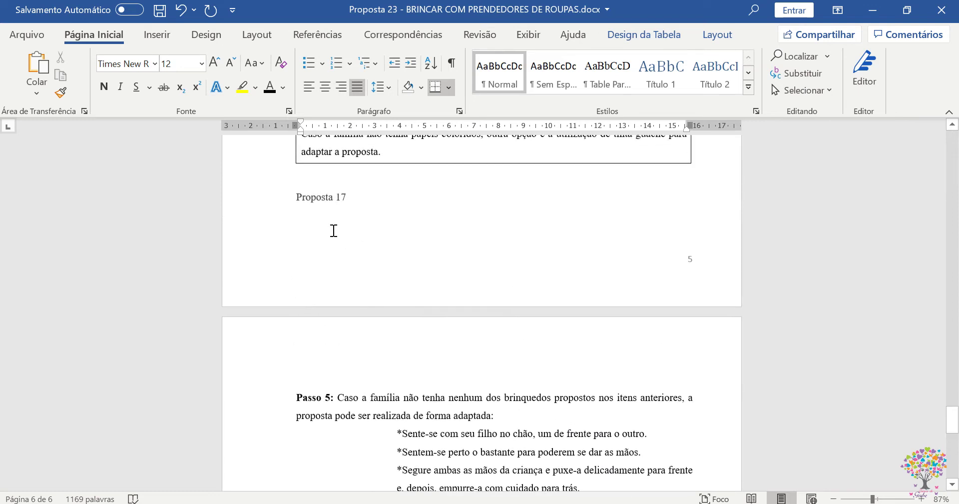
scroll(364, 317, "down", 2)
scroll(368, 314, "down", 3)
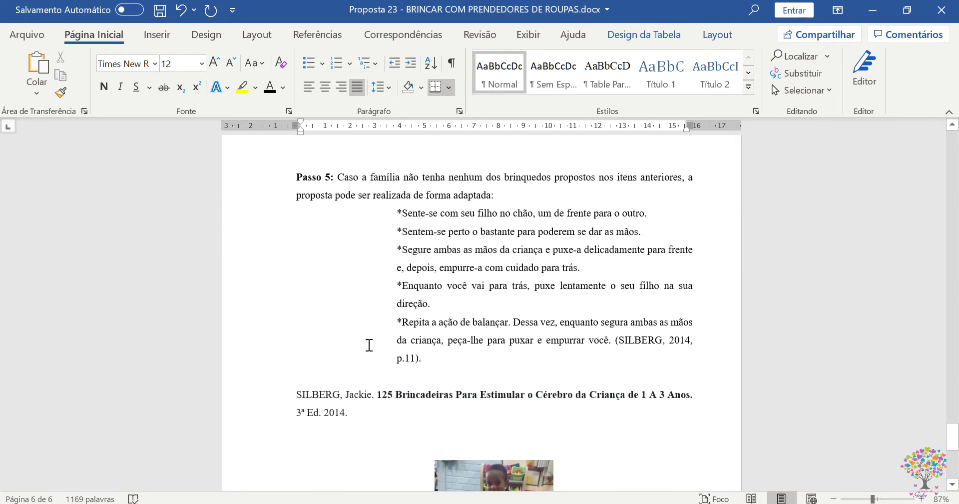
left_click_drag(397, 394, 628, 395)
left_click(514, 430)
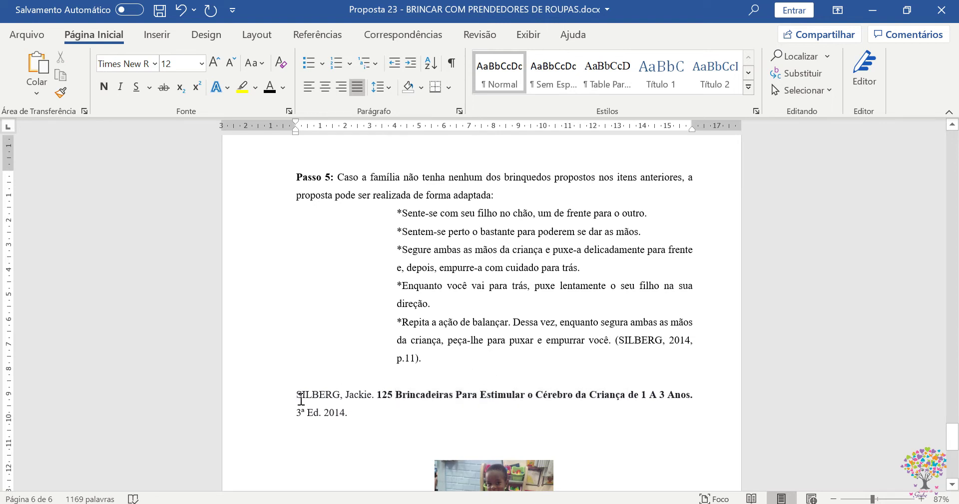
left_click_drag(301, 400, 351, 419)
left_click(380, 290)
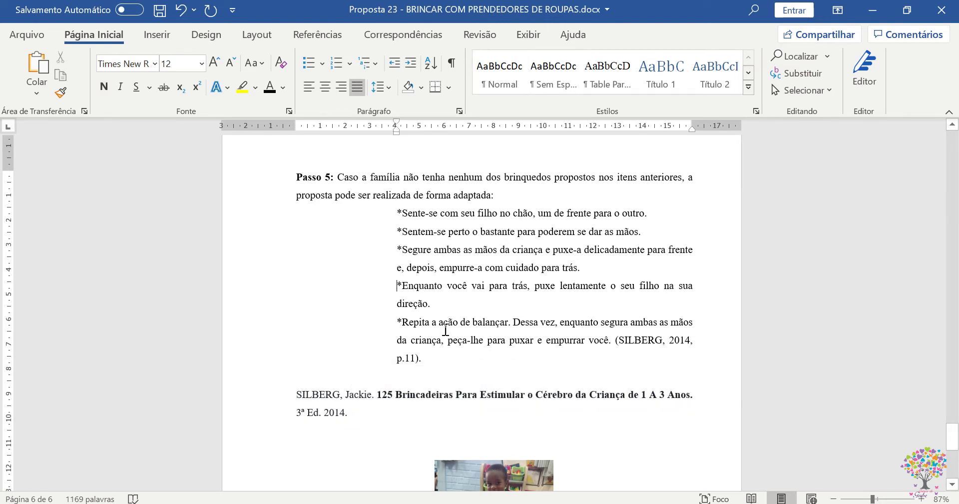
Remove the left indent from the first three asterisked lines of the Proposta 17 quotation.
left_click_drag(435, 362, 392, 211)
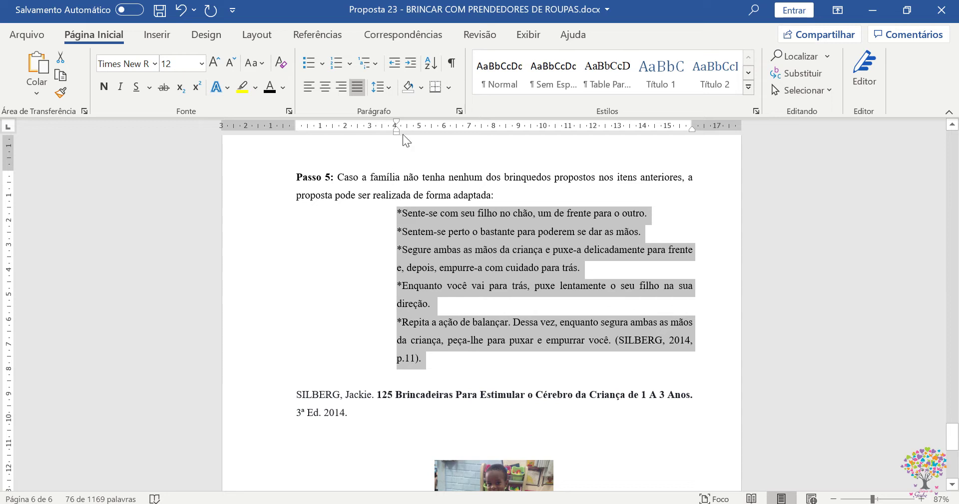
key("Left")
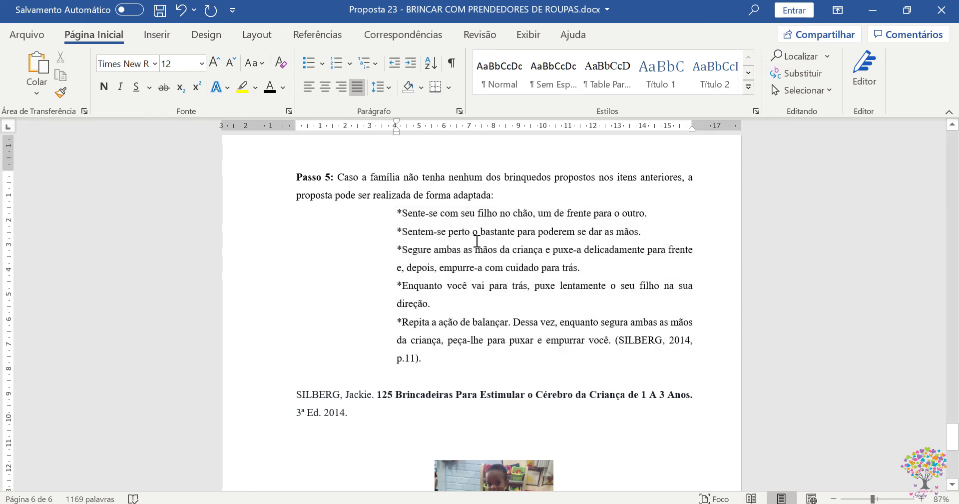
key("BackSpace")
key("Down")
key("BackSpace")
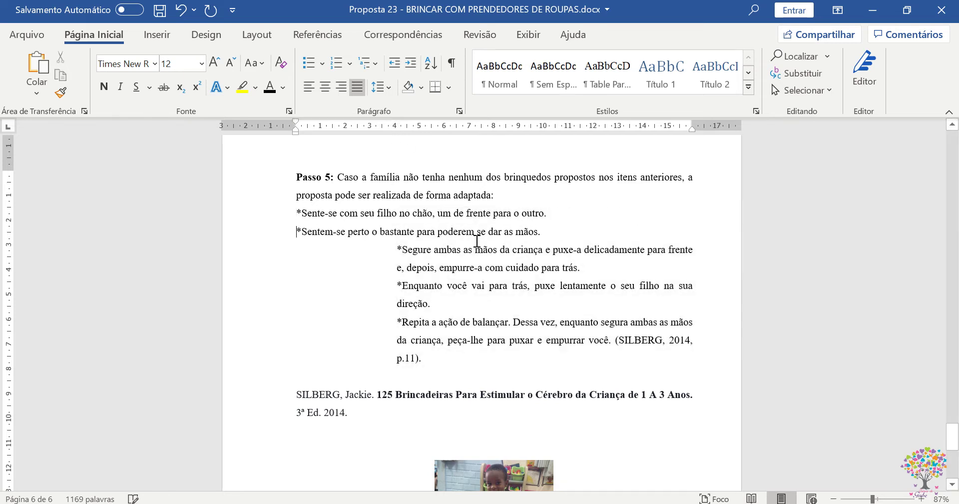
key("BackSpace")
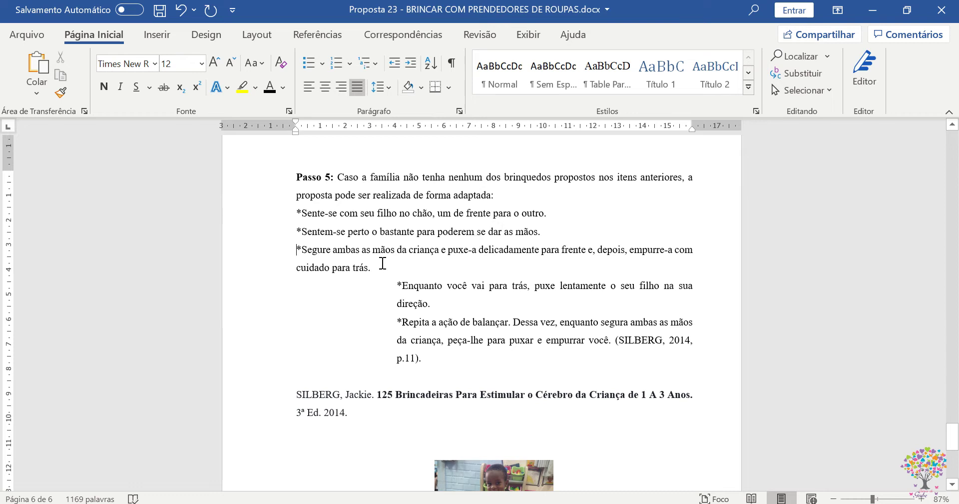
Try indenting the first three asterisked lines to 4 cm with the ruler markers, and undo the indents.
left_click_drag(382, 263, 291, 213)
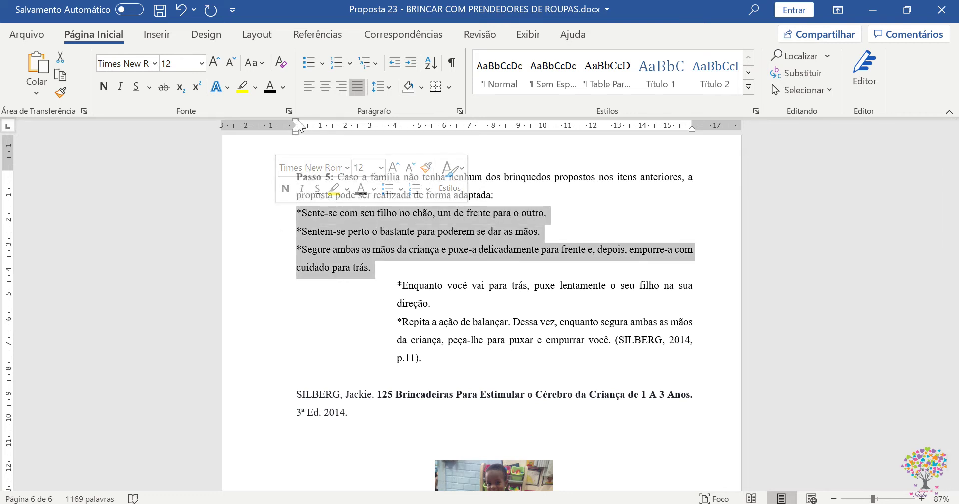
left_click_drag(297, 120, 395, 125)
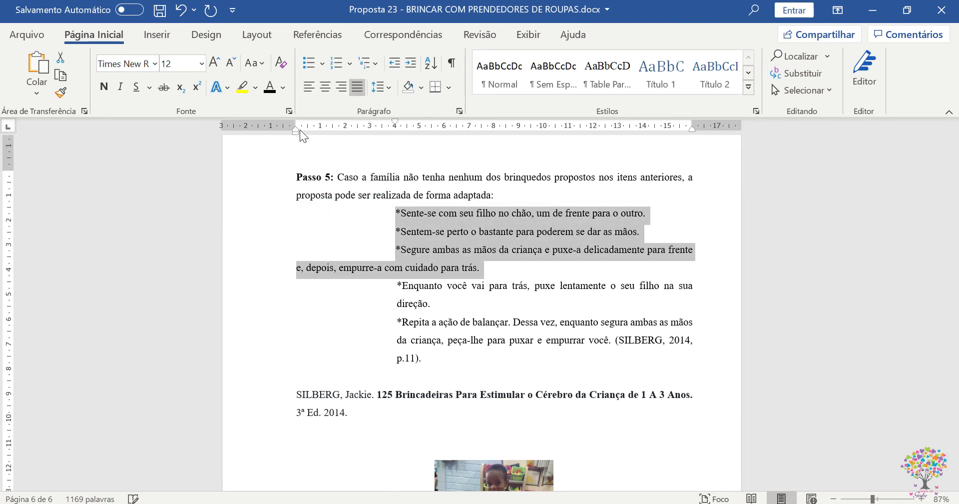
left_click_drag(297, 131, 395, 132)
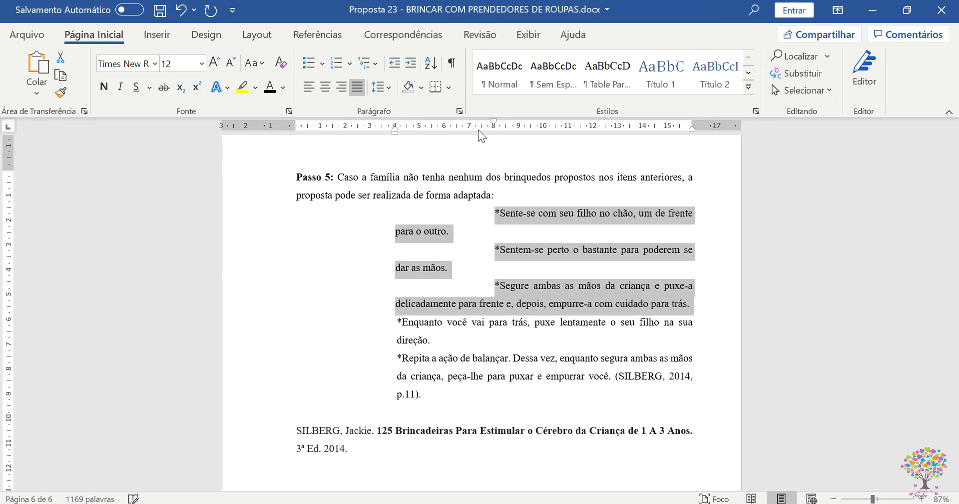
left_click_drag(493, 122, 394, 123)
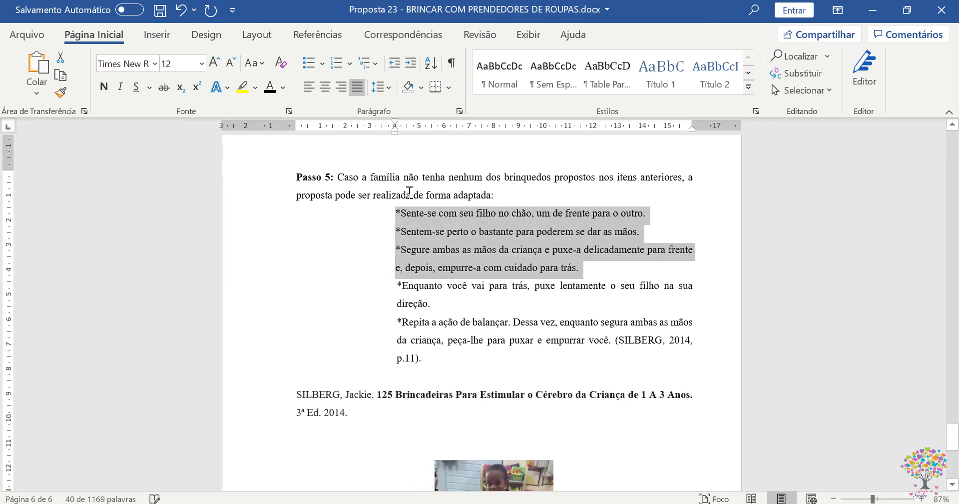
left_click(168, 9)
left_click(181, 9)
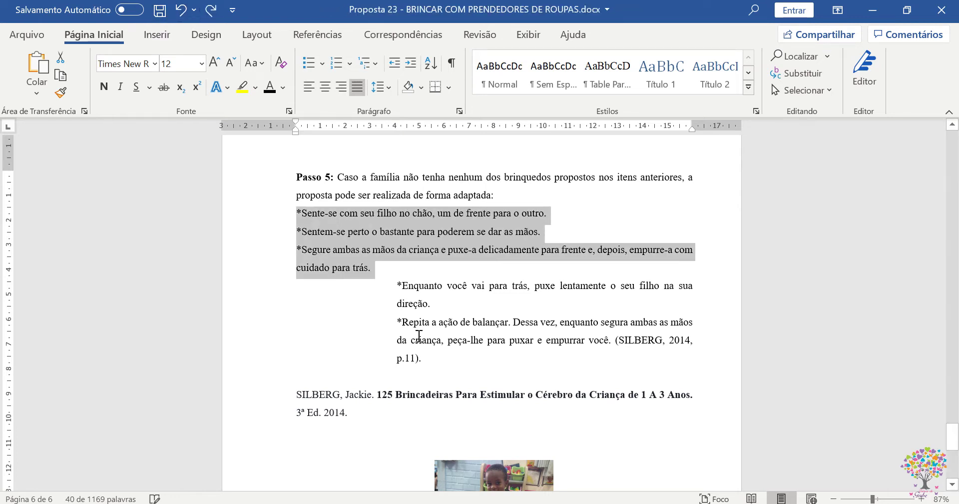
Set the left indent of the first three asterisked lines to 4 cm in the paragraph settings.
left_click(386, 306)
left_click_drag(372, 268, 288, 210)
left_click(458, 110)
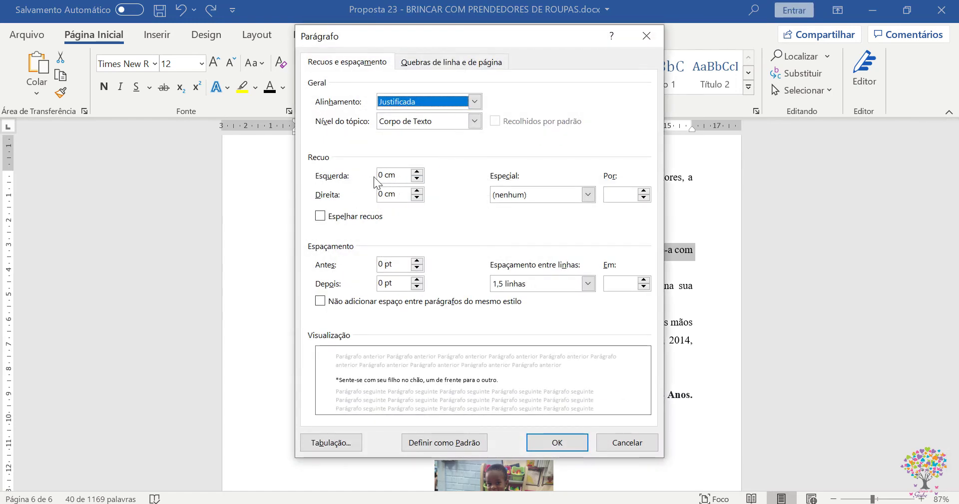
double_click(388, 175)
type("4")
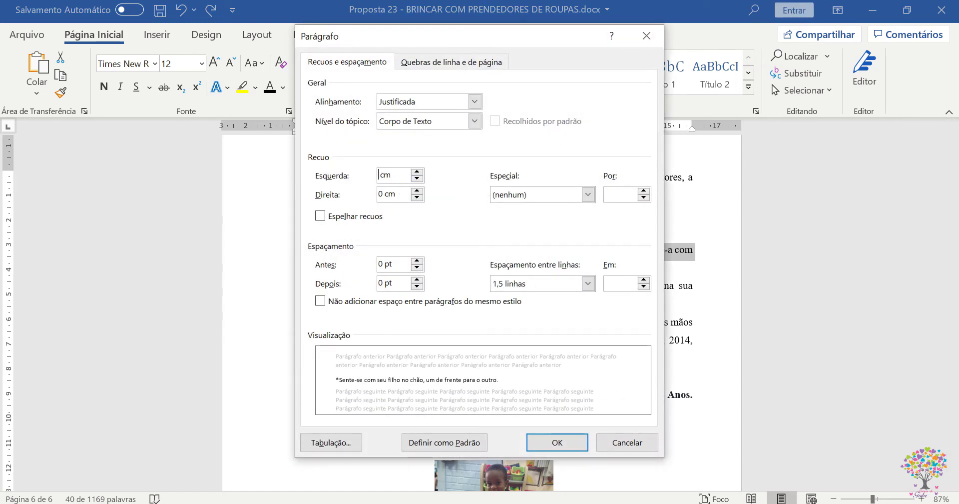
left_click(570, 442)
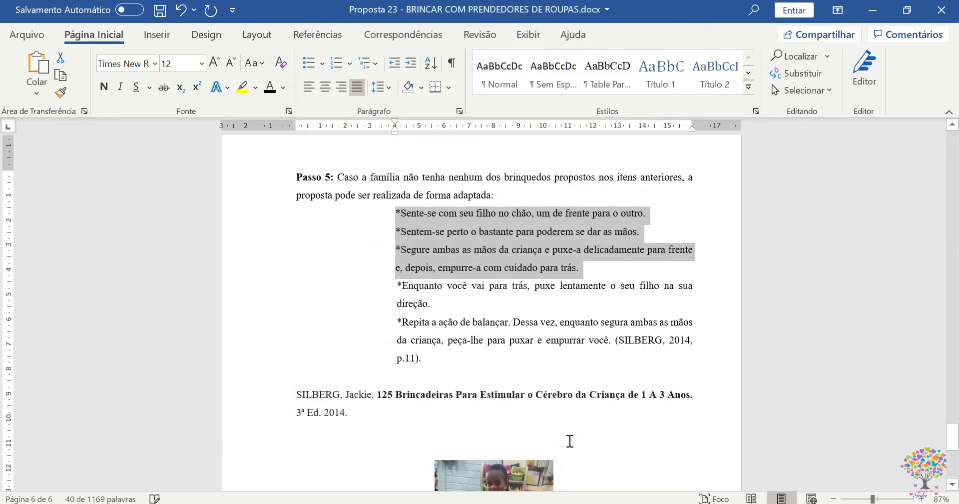
Insert a blank line between the Passo 5 introductory sentence and the indented quotation.
left_click(453, 287)
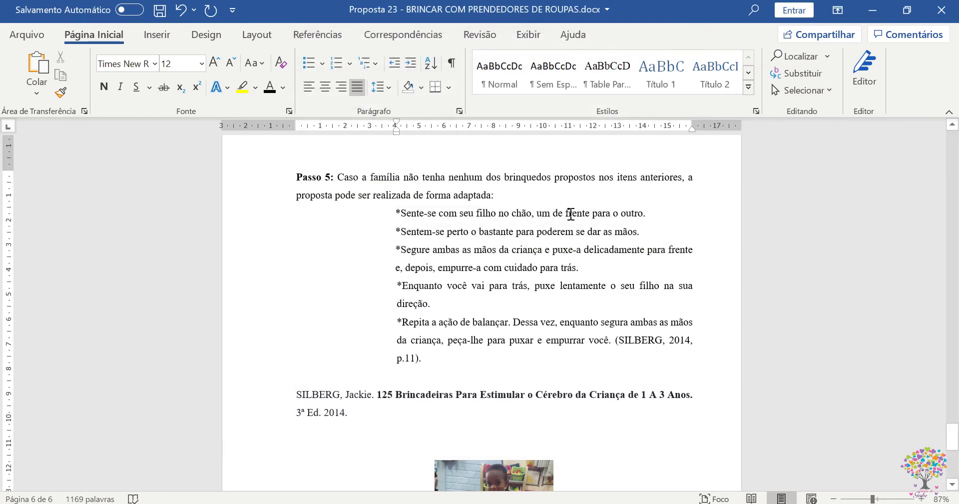
left_click(537, 197)
key("Return")
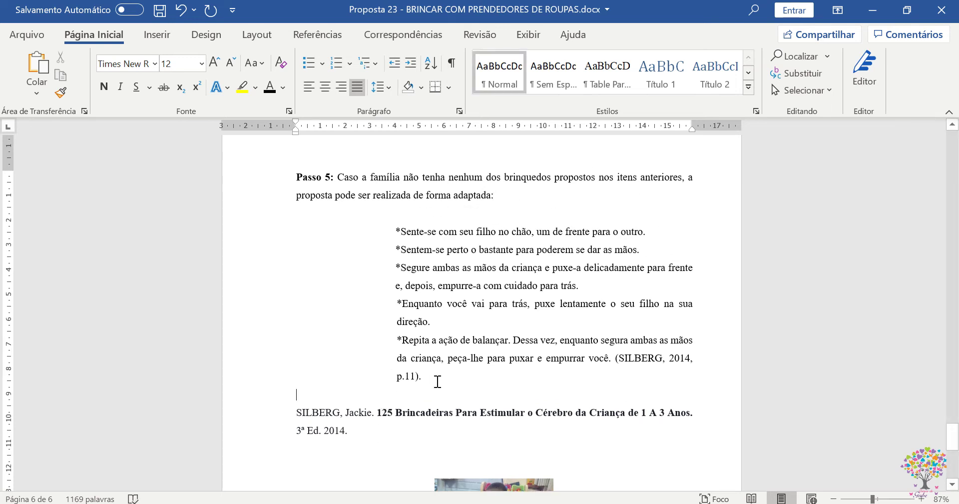
Set the whole Passo 5 quotation to single line spacing and font size 11.
left_click_drag(438, 381, 389, 240)
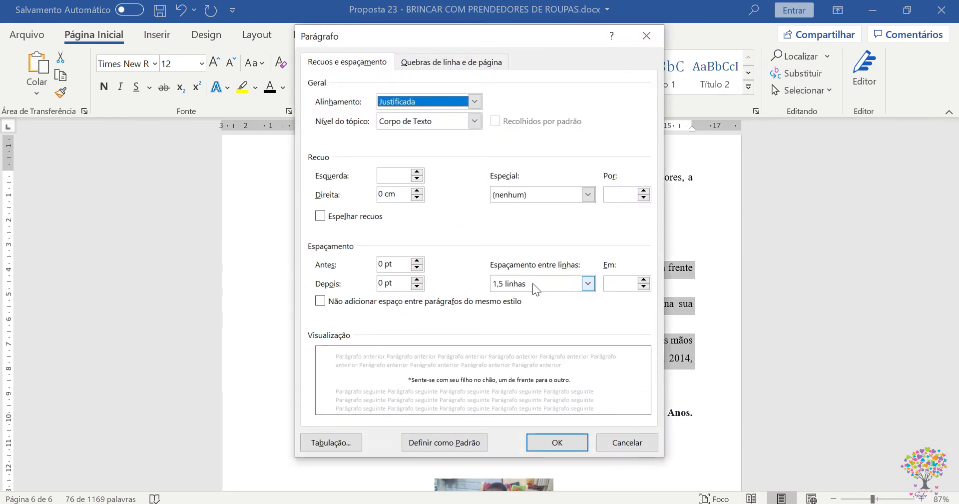
left_click(586, 284)
left_click(533, 299)
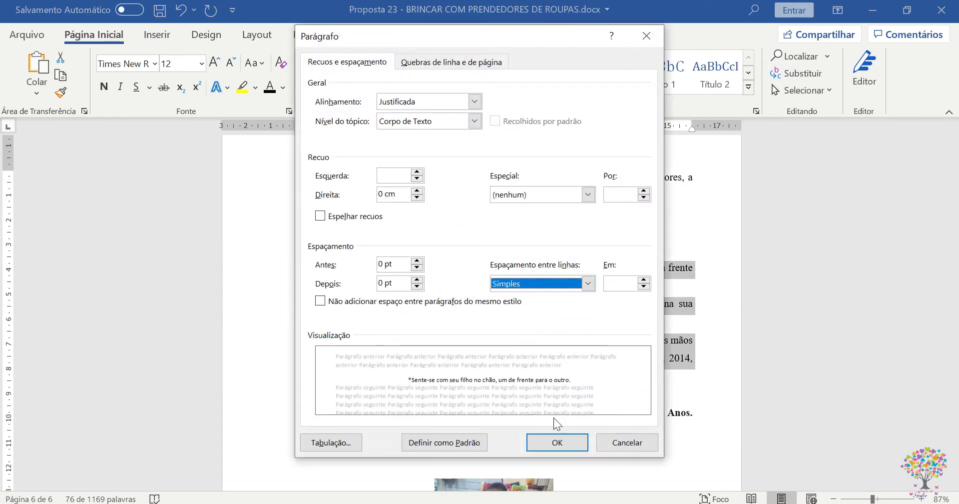
left_click(556, 442)
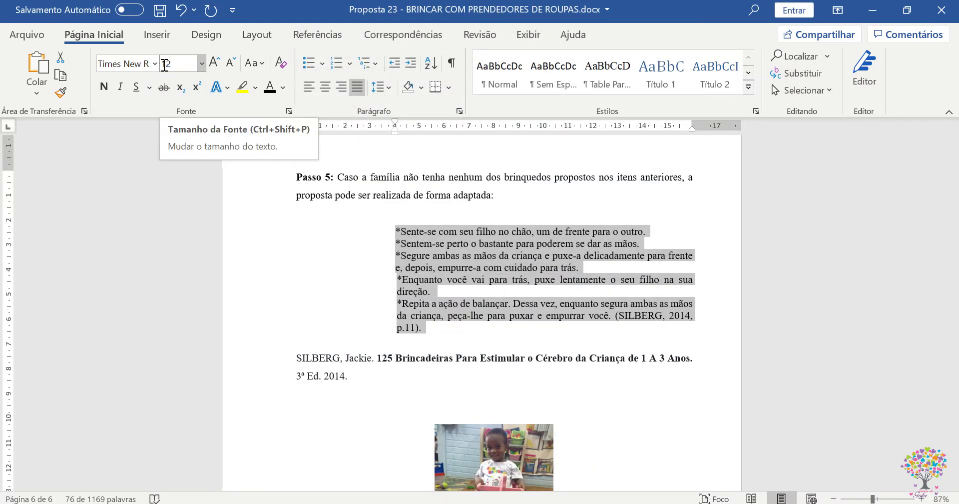
left_click(229, 63)
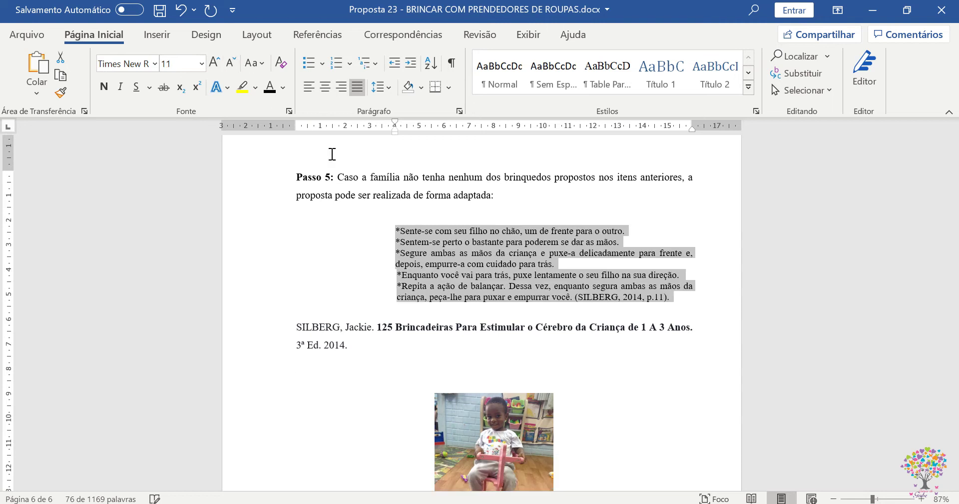
left_click(470, 285)
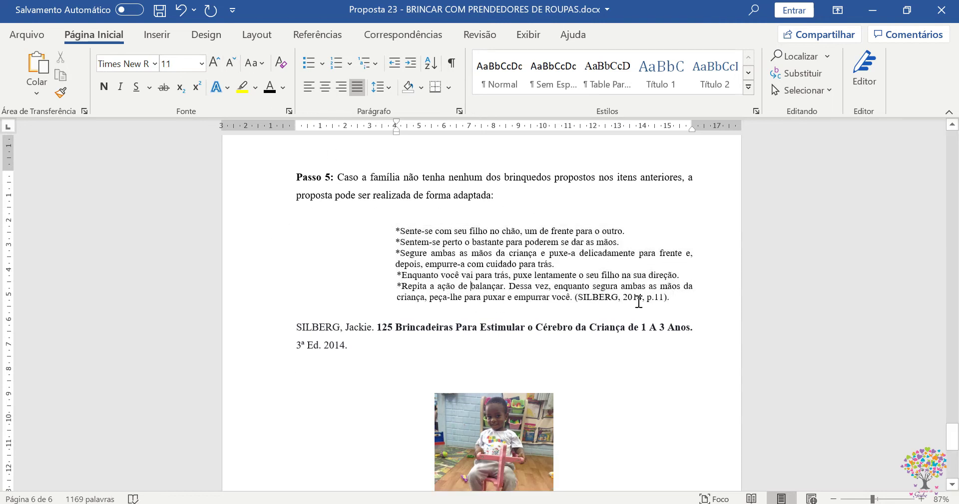
Examine the author, year and page in the quotation's citation, and compare them with the book reference beneath it.
left_click_drag(581, 299, 616, 299)
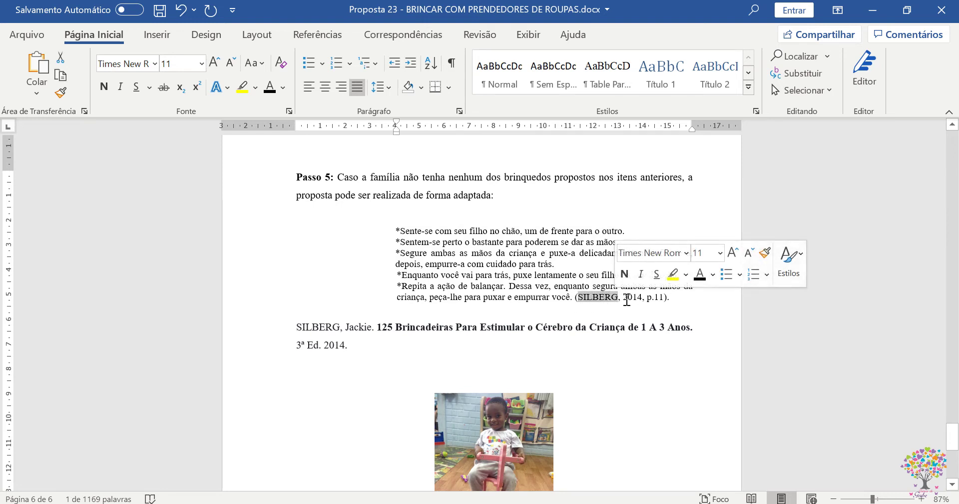
left_click_drag(627, 299, 665, 299)
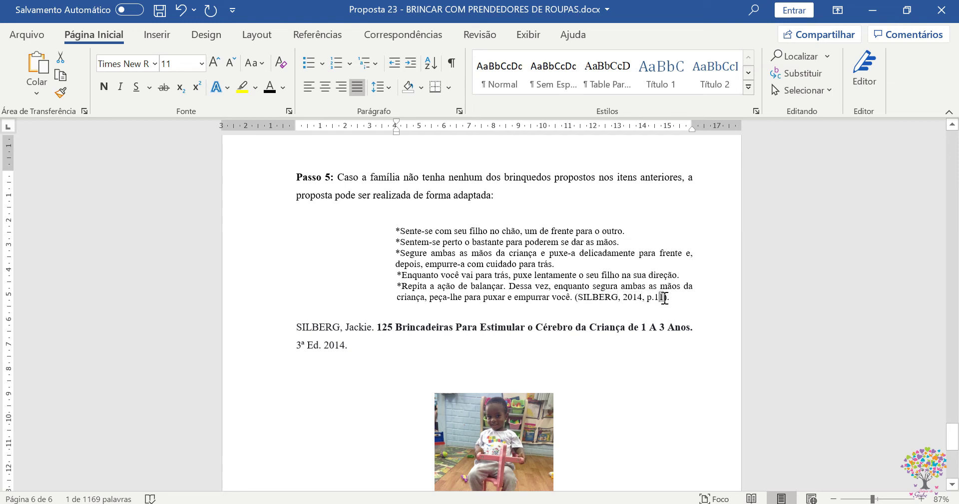
scroll(388, 313, "down", 1)
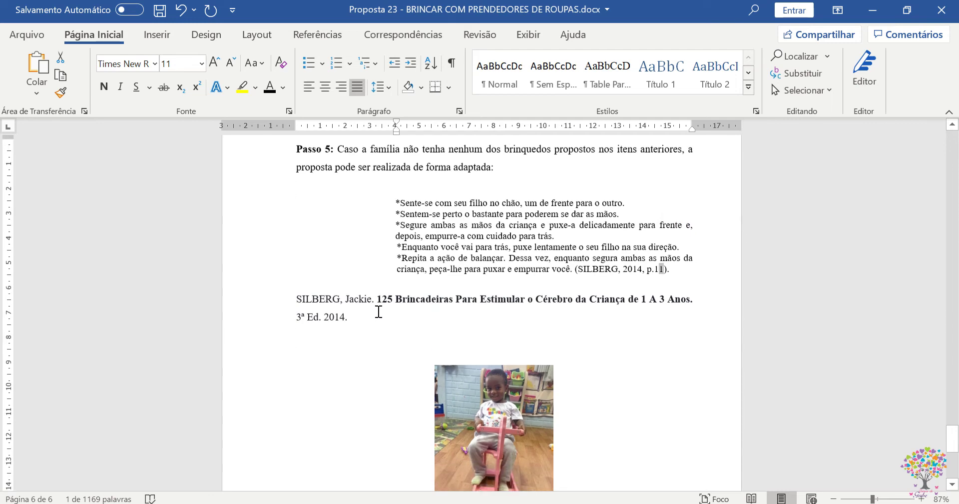
left_click(338, 293)
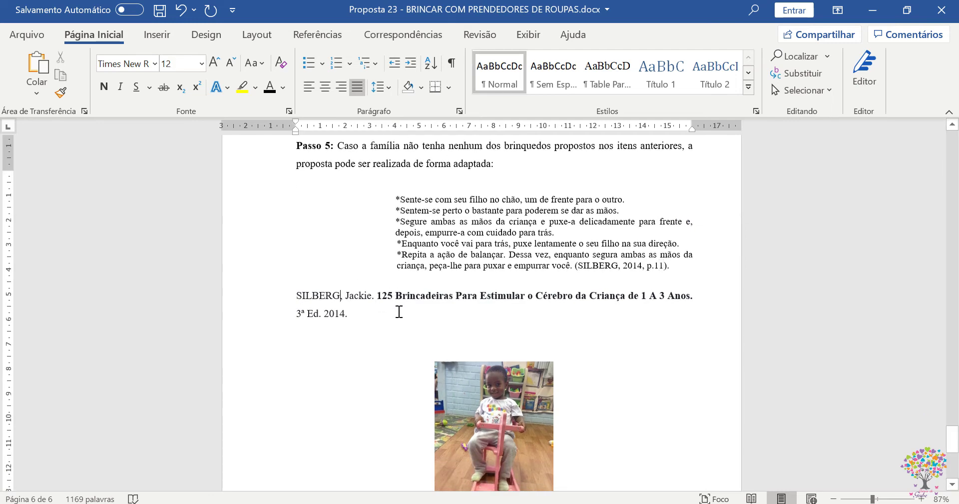
scroll(398, 310, "up", 5)
left_click_drag(953, 436, 954, 453)
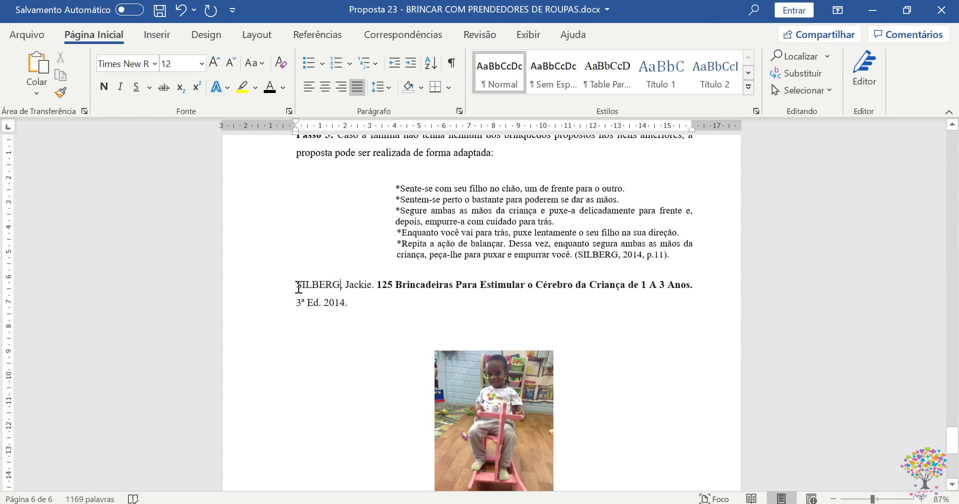
scroll(407, 296, "up", 8)
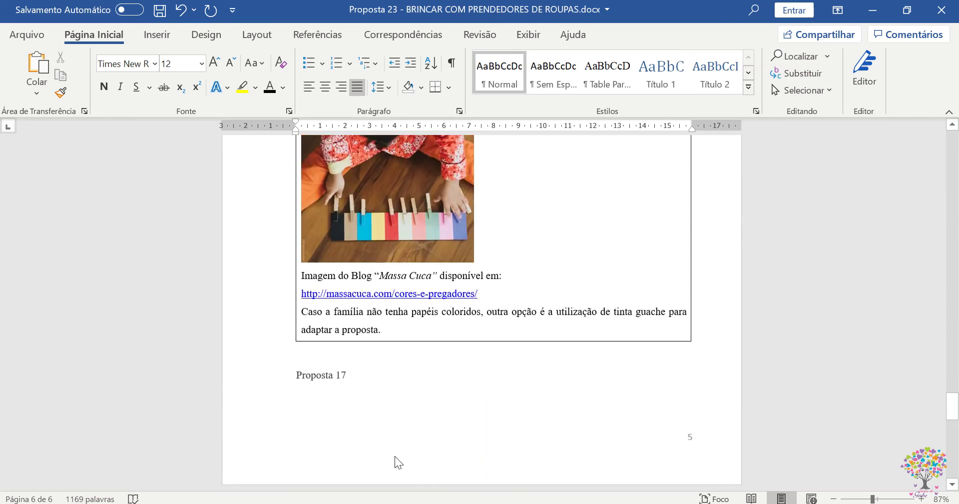
scroll(375, 330, "down", 3)
scroll(373, 341, "up", 1)
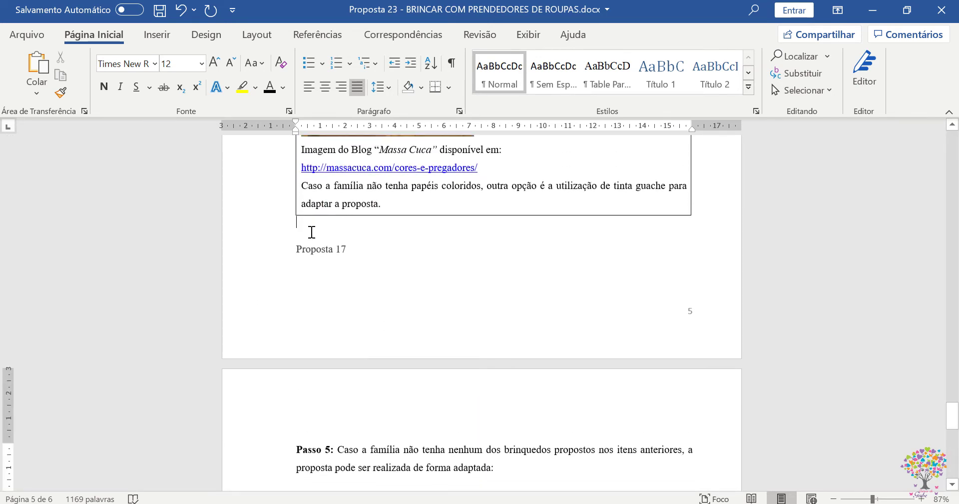
scroll(350, 240, "down", 3)
left_click(354, 243)
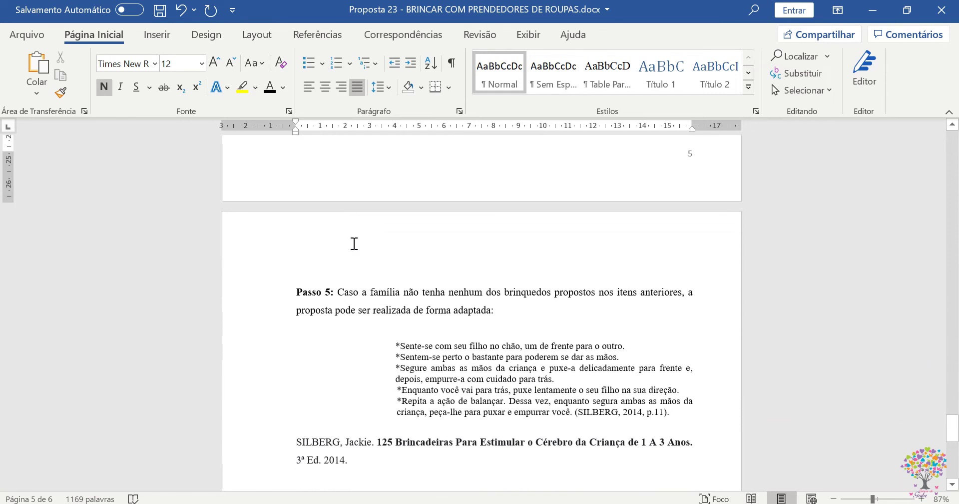
Try deleting everything from the Proposta 17 line through the end of the quotation, and undo the deletion.
scroll(355, 244, "up", 3)
left_click_drag(325, 201, 689, 358)
key("Delete")
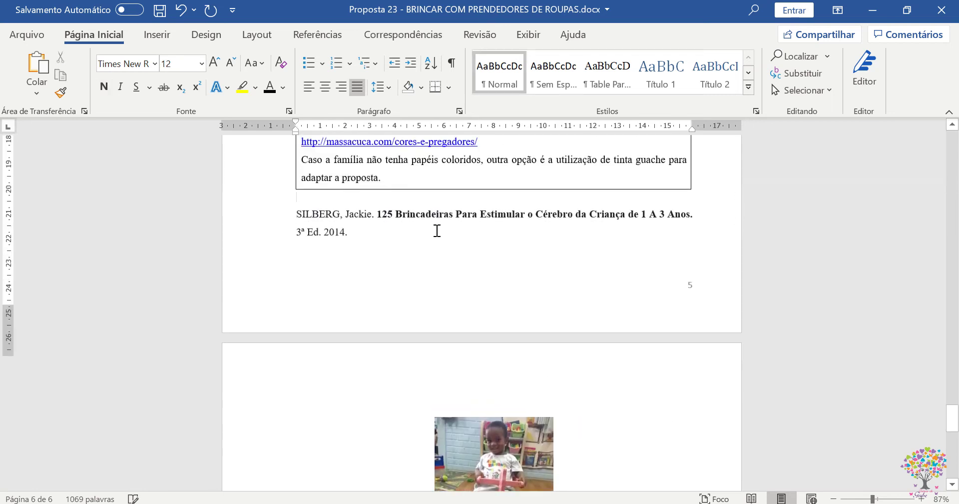
left_click(181, 9)
Review the Passo 5 text and its book reference, checking the bold title and the edition line.
scroll(441, 333, "down", 4)
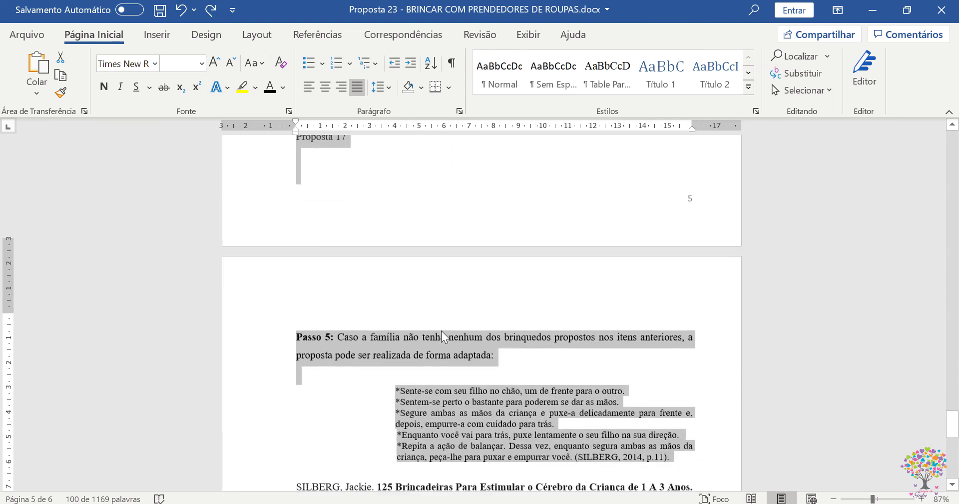
scroll(442, 326, "down", 2)
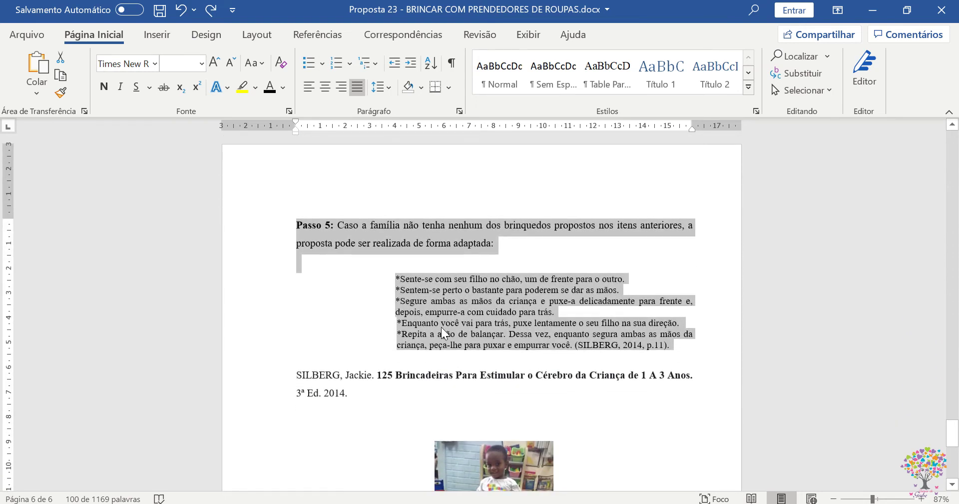
scroll(329, 309, "up", 3)
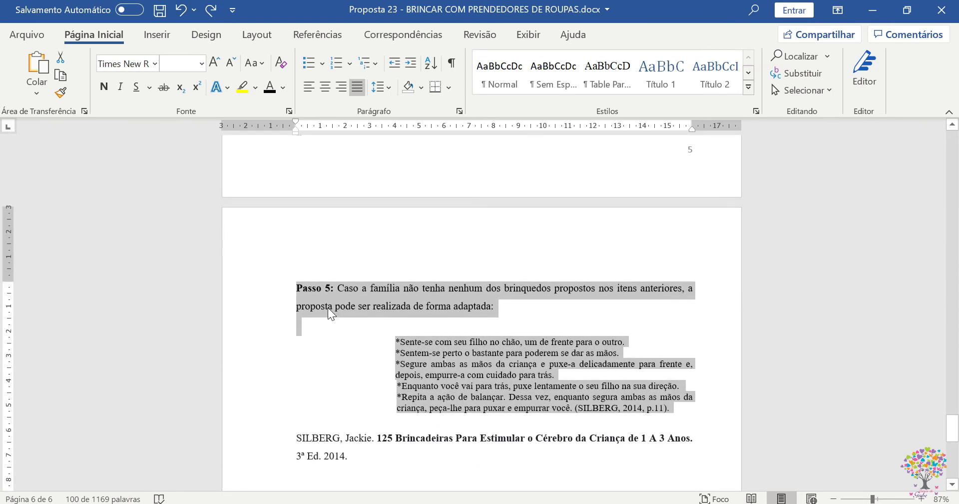
scroll(328, 308, "down", 5)
scroll(368, 252, "up", 2)
scroll(350, 270, "up", 5)
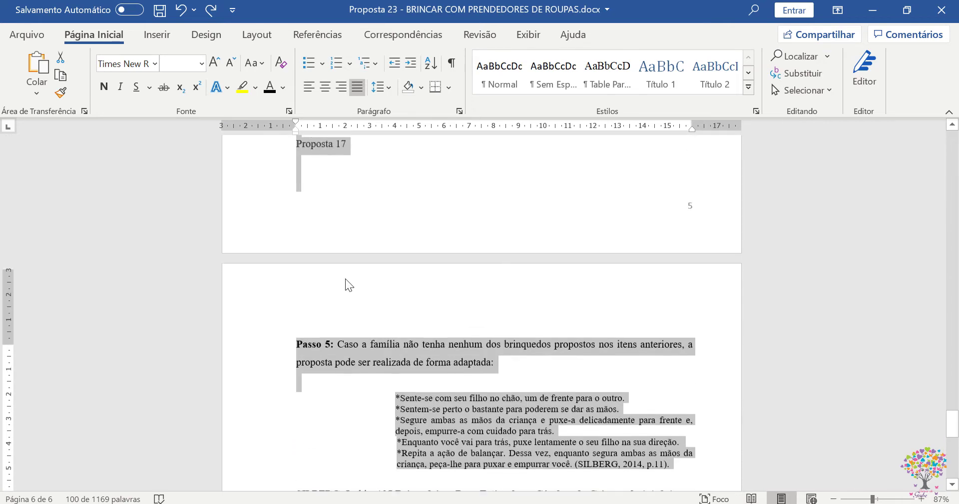
scroll(345, 295, "down", 5)
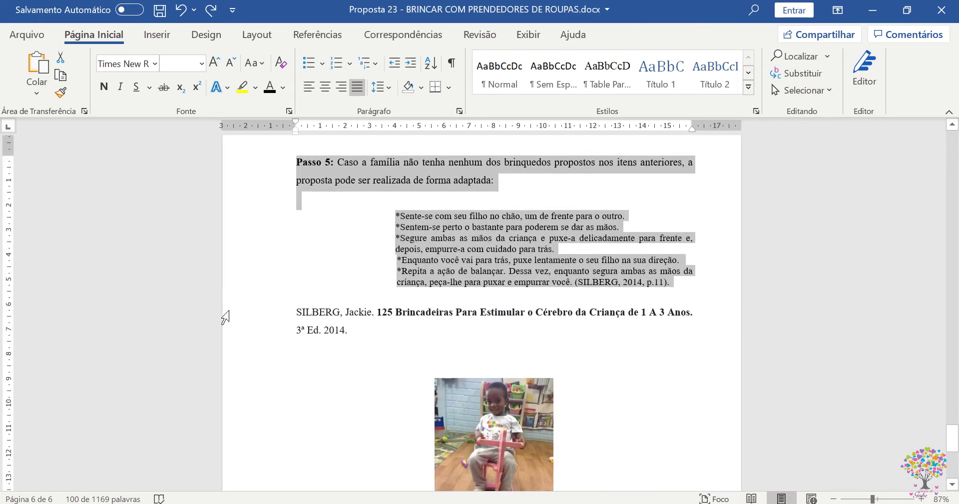
left_click(368, 328)
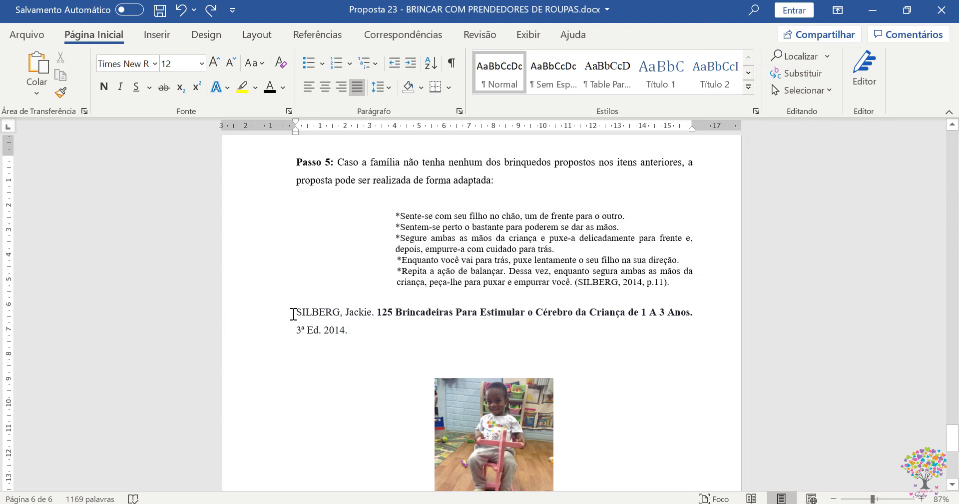
left_click_drag(301, 314, 693, 317)
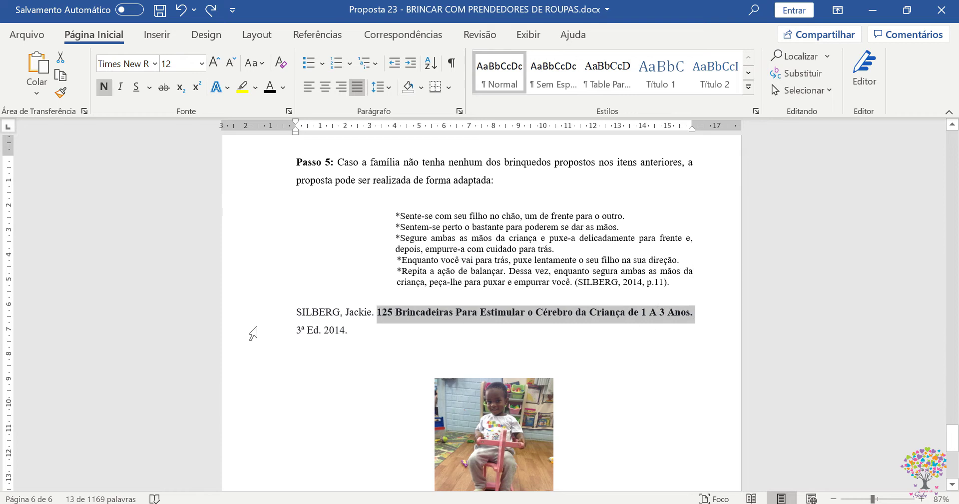
left_click(360, 333)
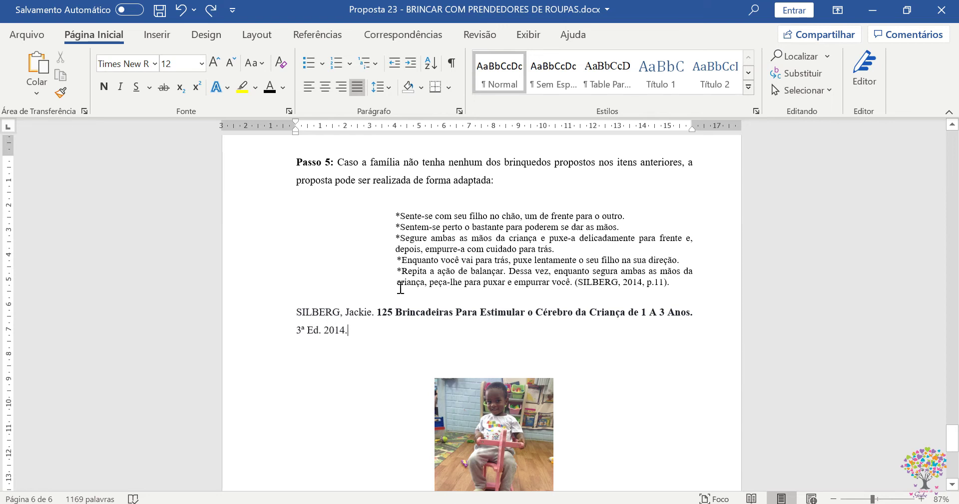
Remove the left indent from the first three asterisked lines of the Passo 5 quotation.
left_click(393, 215)
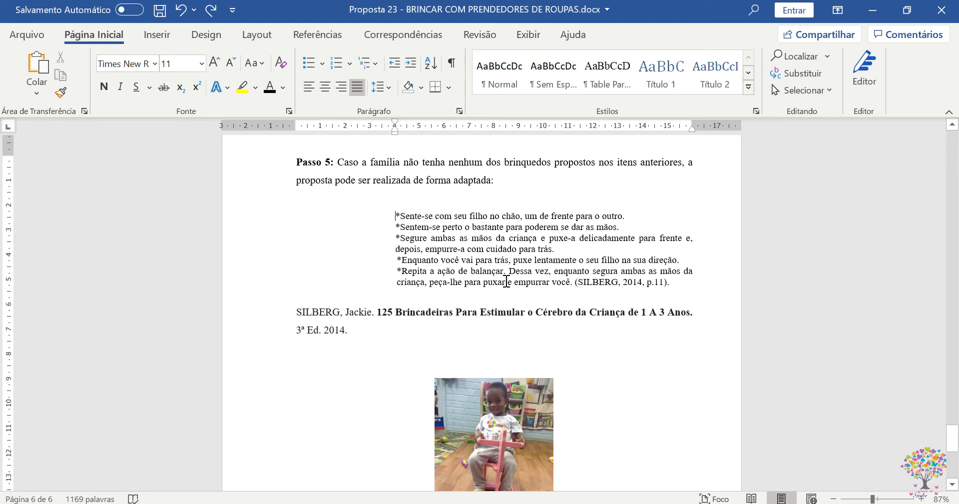
key("BackSpace")
key("BackSpace")
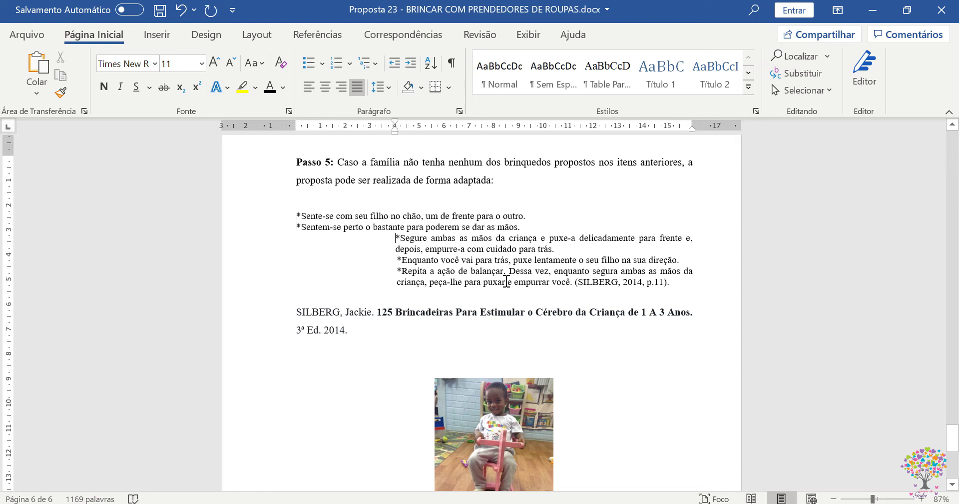
key("Down")
key("BackSpace")
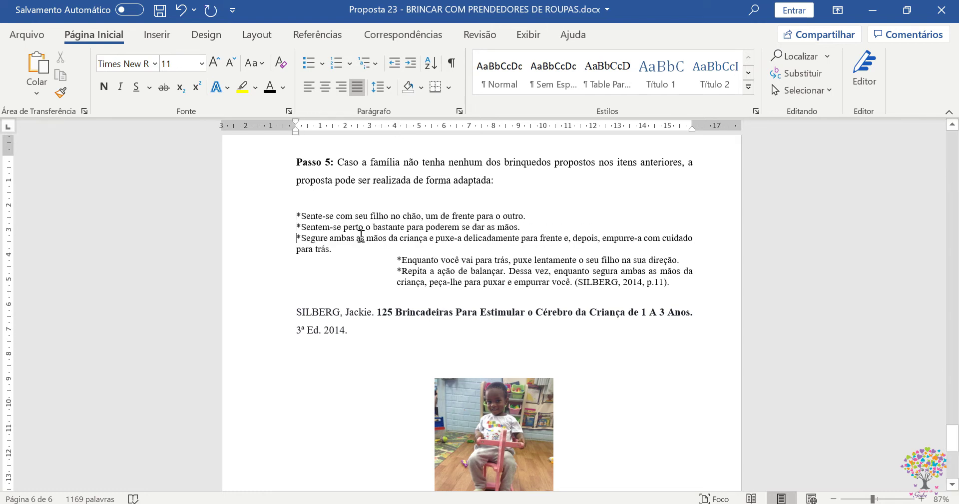
Delete the last three asterisked items of the quotation, keeping the source citation and joining it to the end of the second item.
left_click_drag(333, 254, 287, 238)
left_click(670, 282)
left_click_drag(571, 283, 302, 239)
key("Delete")
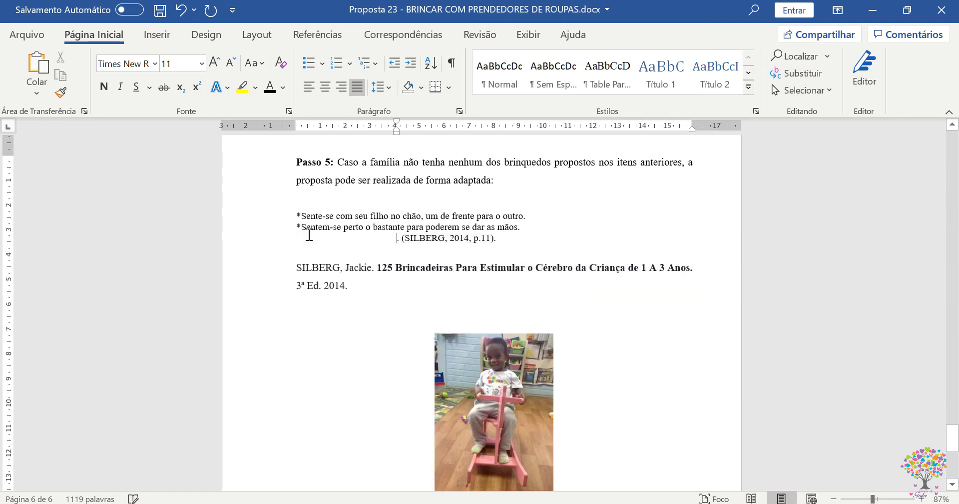
key("BackSpace")
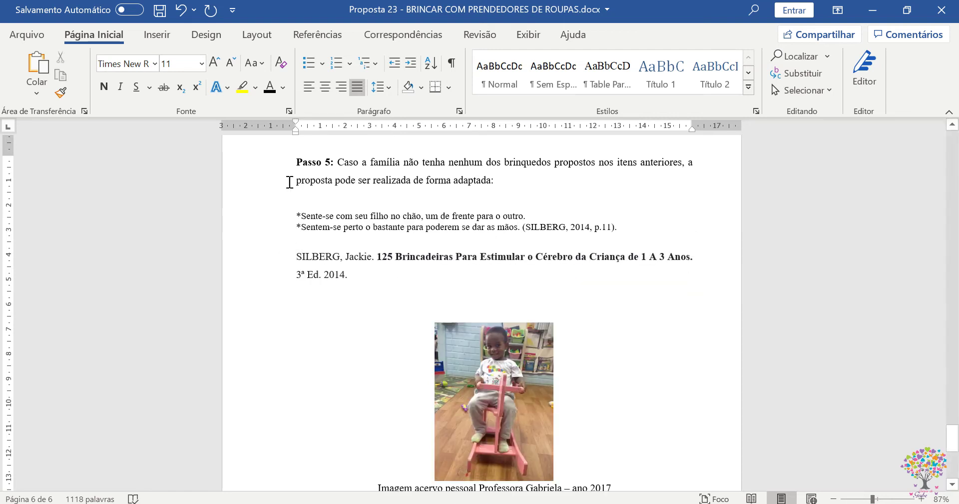
Set the shortened two-line quotation and the blank line above it to font size 12 and 1.5 line spacing.
left_click_drag(617, 226, 287, 198)
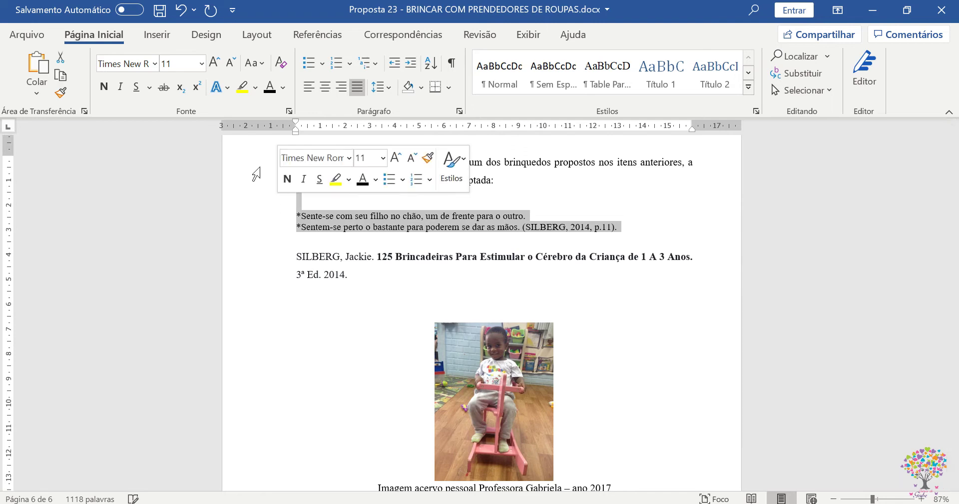
left_click(200, 63)
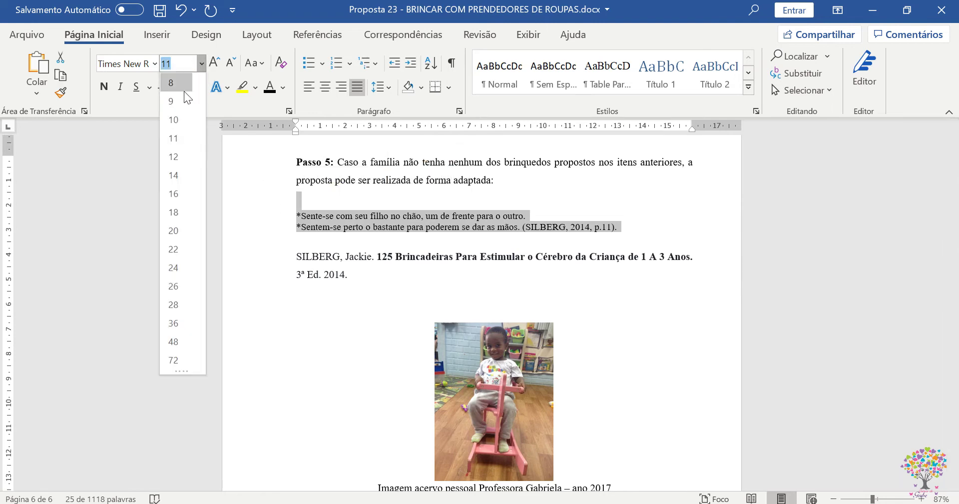
left_click(180, 155)
left_click(460, 111)
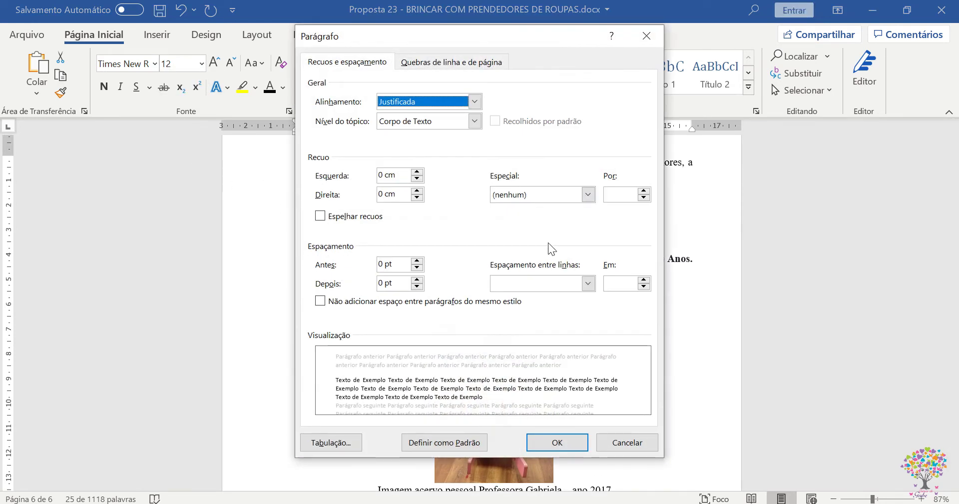
left_click(589, 283)
left_click(577, 316)
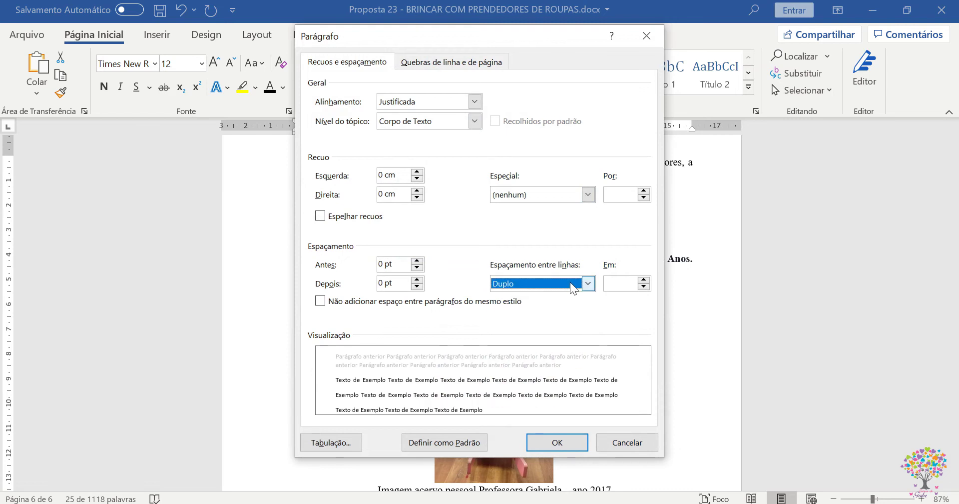
left_click(588, 284)
left_click(572, 308)
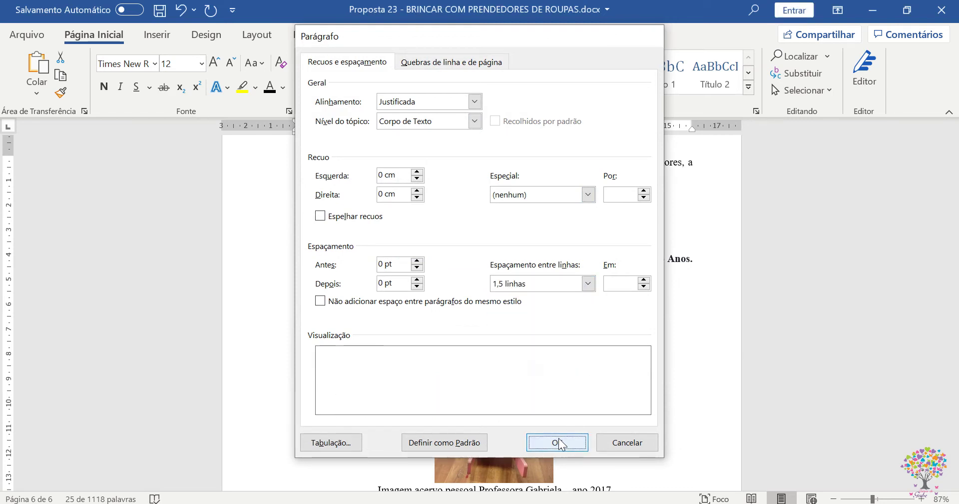
left_click(556, 443)
Remove the blank line between the Passo 5 introductory sentence and the shortened quotation.
left_click(298, 216)
key("BackSpace")
key("BackSpace")
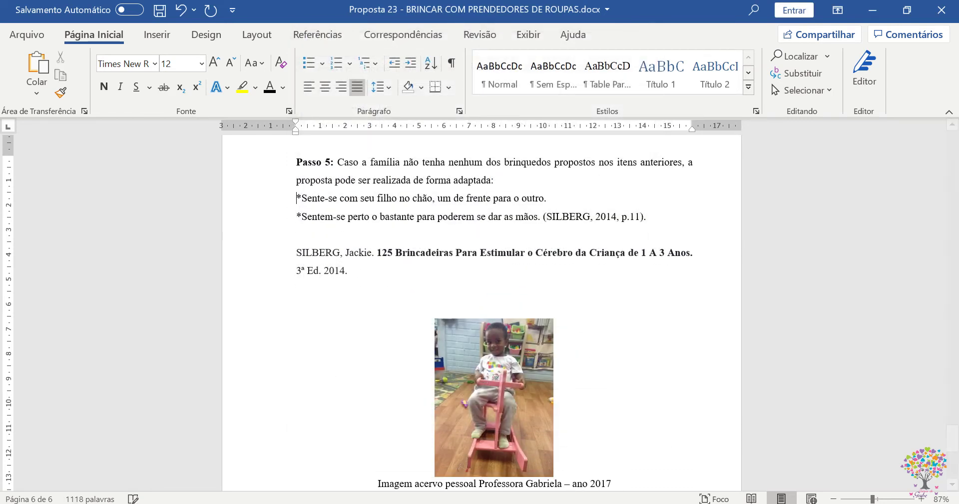
Join the two Passo 5 quotation items to the introductory sentence as running text and enclose them in quotation marks.
type("\"")
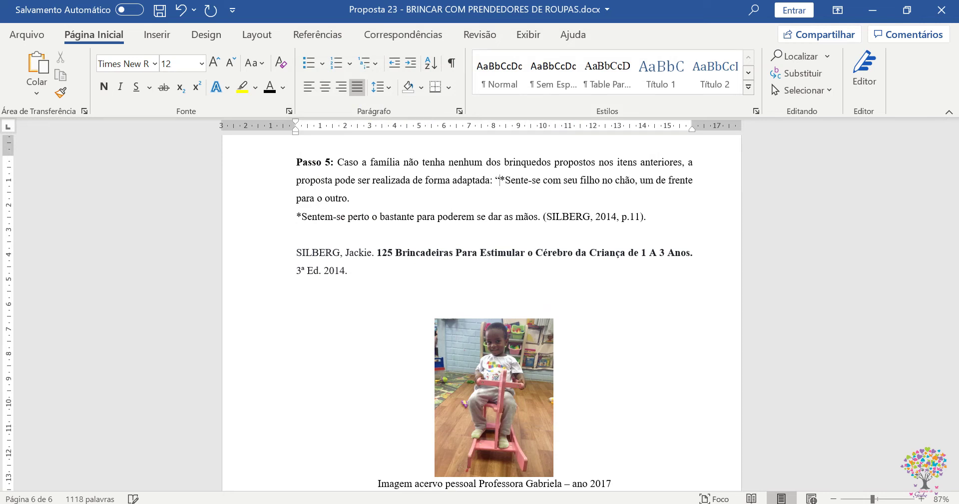
key("Delete")
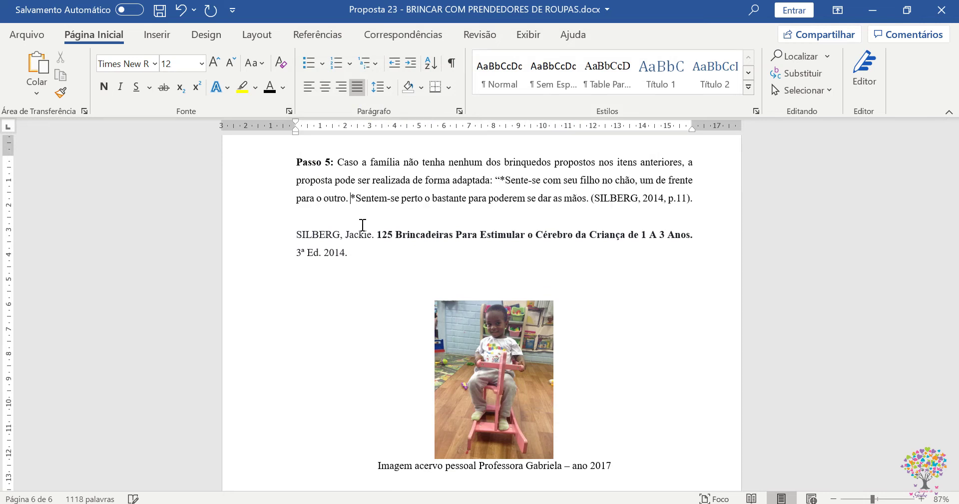
left_click(585, 198)
type("\"")
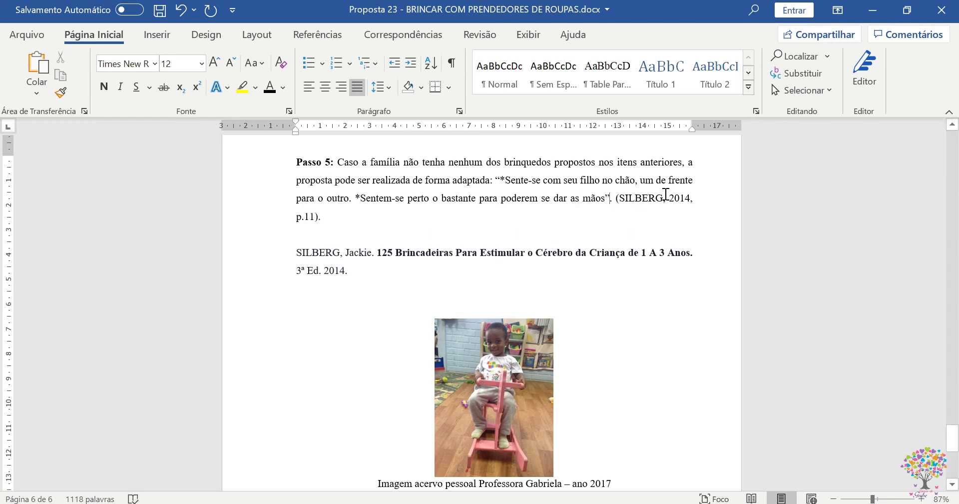
Put the Passo 5 quotation on its own line, and move the cited author's surname to the end of the introduction, preceded by "sugestão de".
scroll(649, 213, "up", 2)
scroll(493, 197, "down", 1)
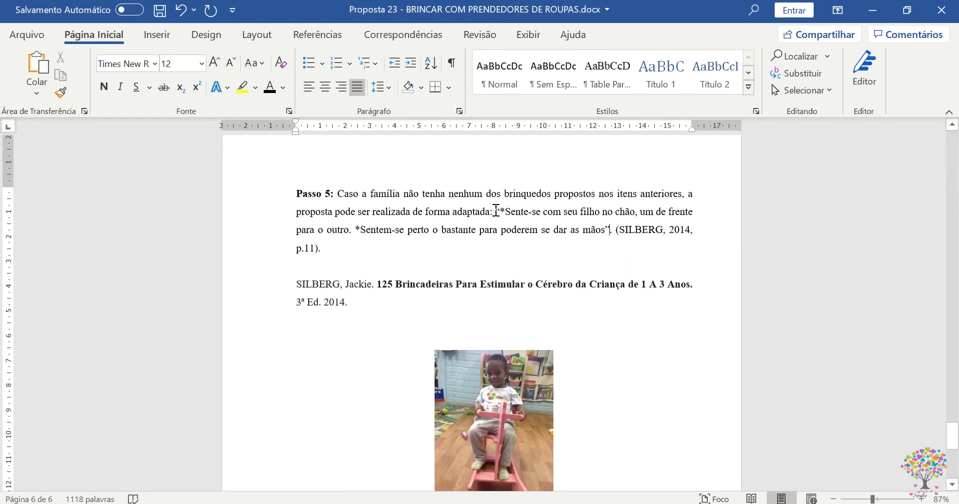
key("Return")
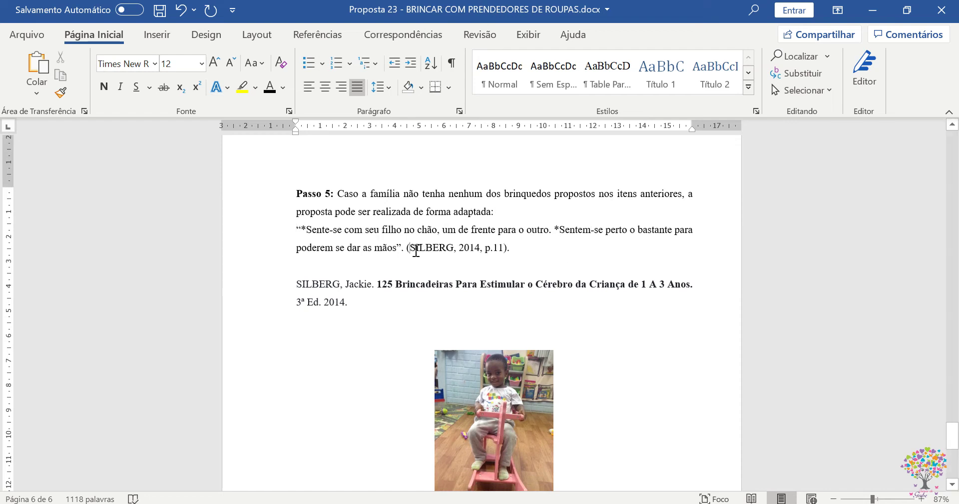
left_click_drag(416, 248, 454, 248)
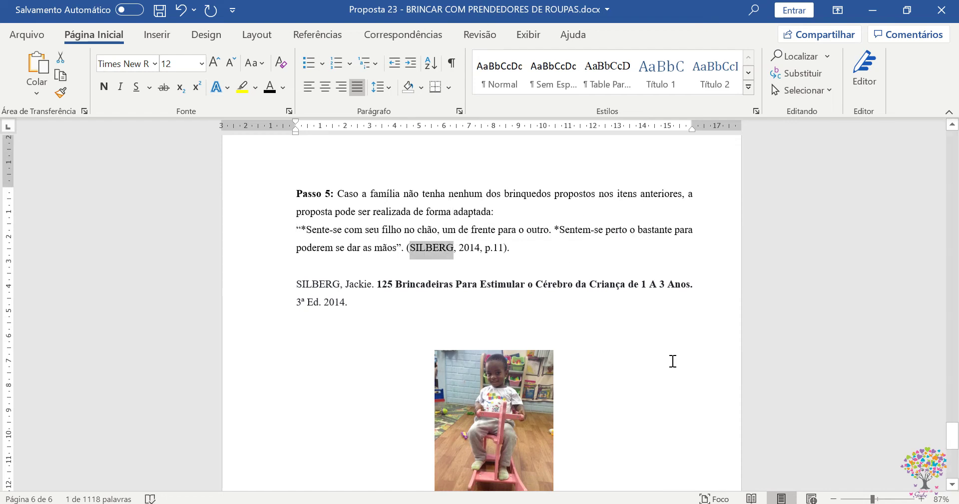
key("ctrl+x")
left_click(550, 210)
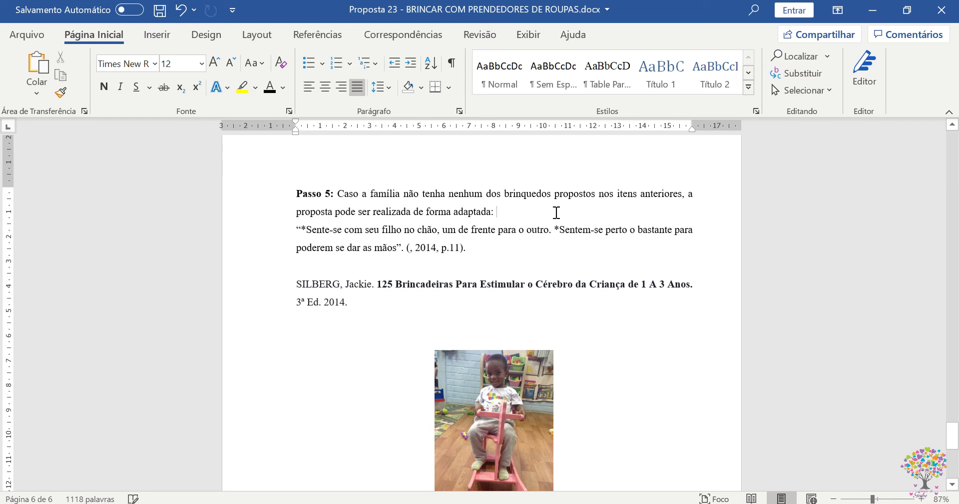
key("ctrl+v")
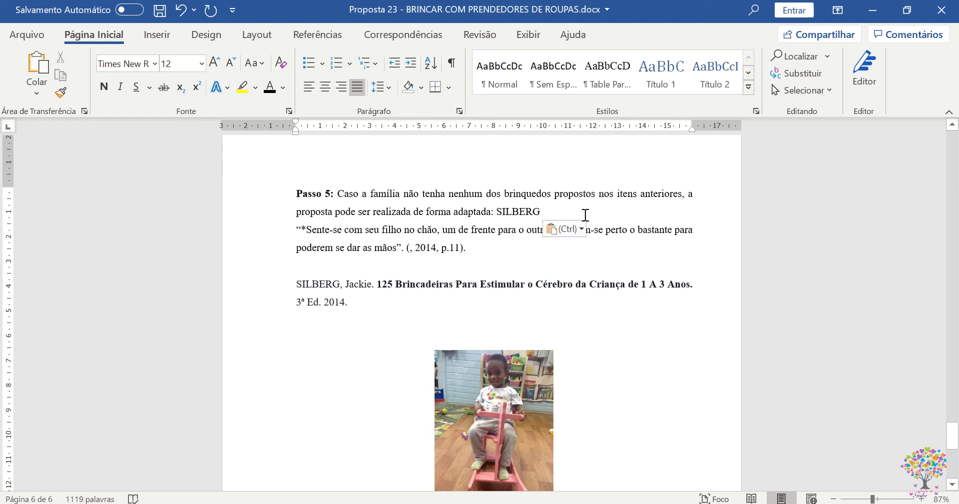
type("sugestão de")
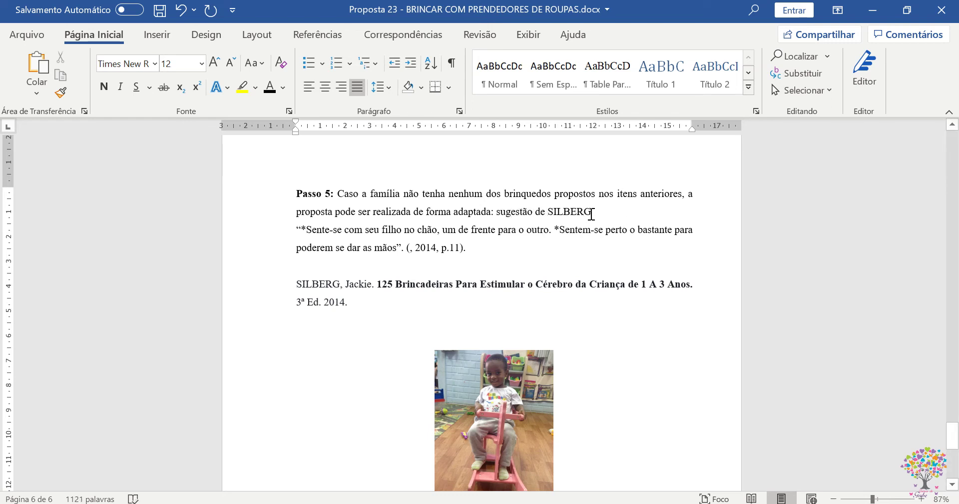
Change the author's surname after "sugestão de" from all capitals to an initial capital only.
double_click(550, 207)
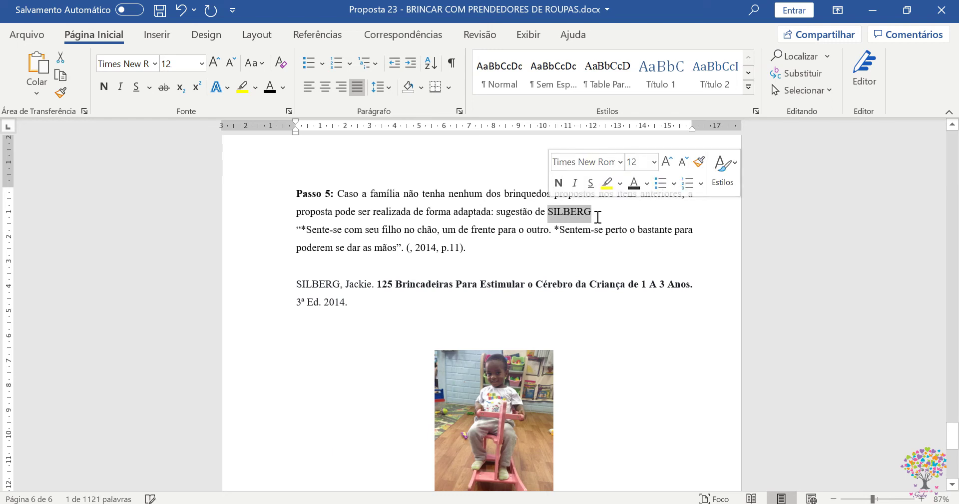
left_click(265, 67)
left_click(275, 103)
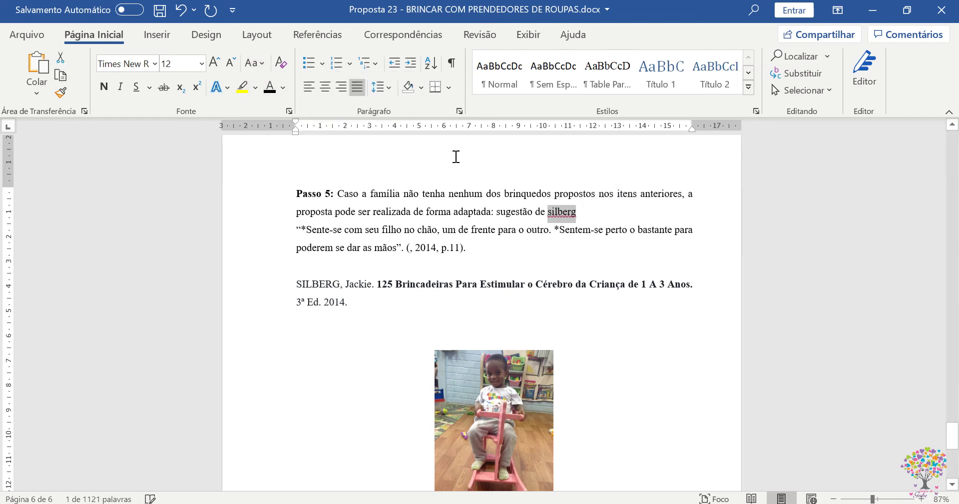
left_click(254, 56)
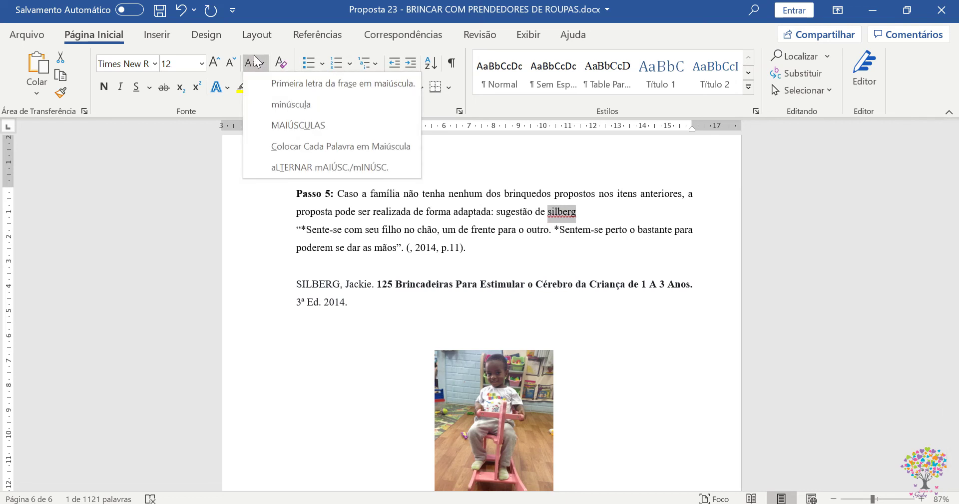
left_click(294, 148)
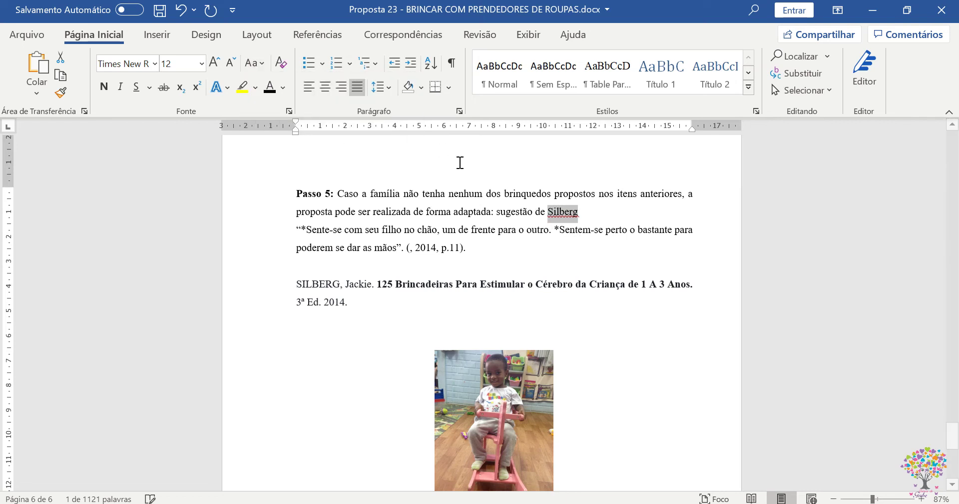
Add "(2014)" after the author's surname and remove the leftover comma so the closing citation reads "(2014, p.11)".
left_click(576, 218)
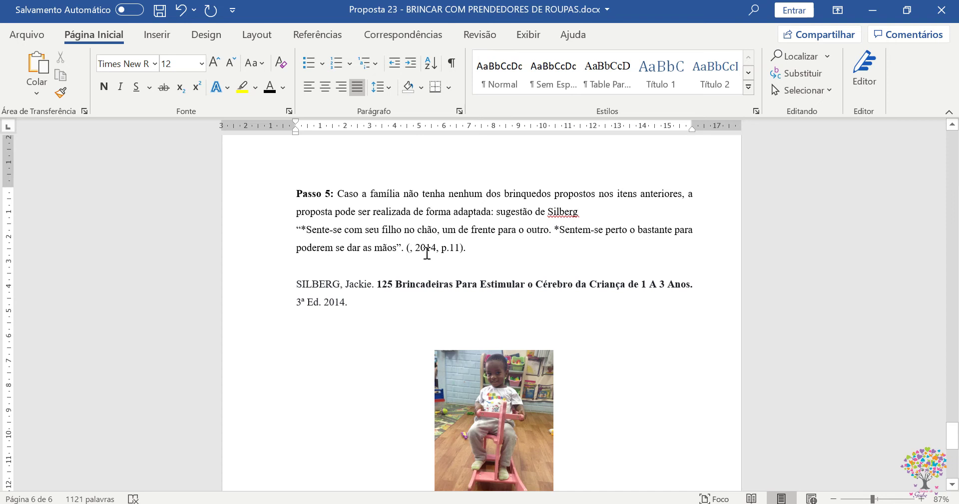
key("BackSpace")
key("BackSpace")
type("(")
left_click(523, 259)
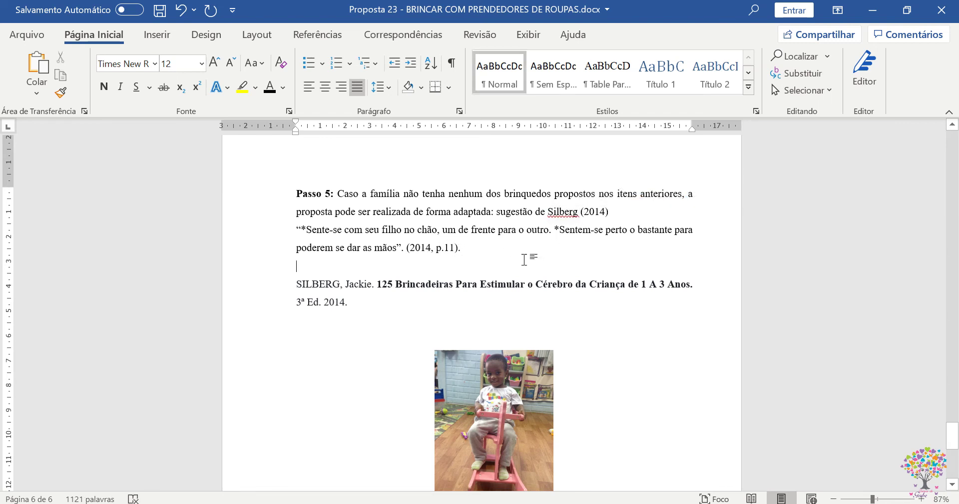
Centre the yellow basin image above Passo 3 together with its "Tempo Junto" blog caption and link.
scroll(502, 262, "down", 7)
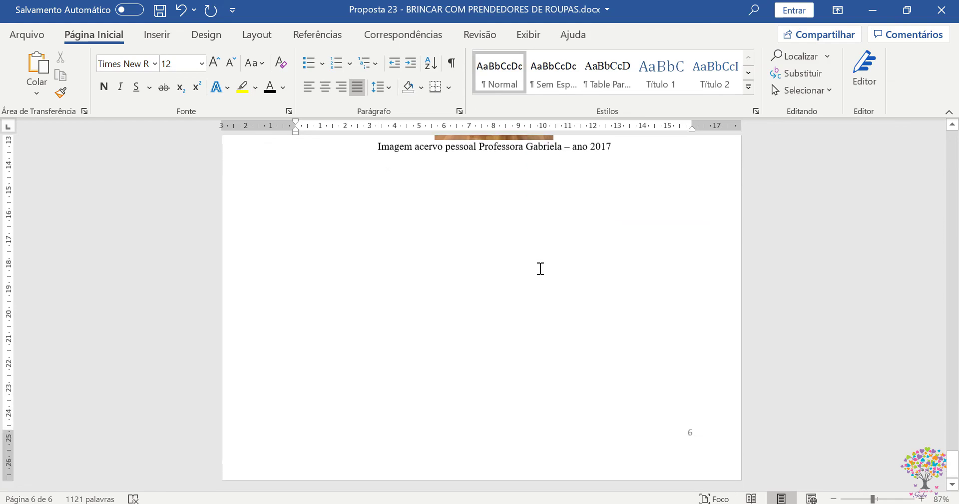
left_click_drag(955, 472, 942, 337)
scroll(767, 323, "up", 10)
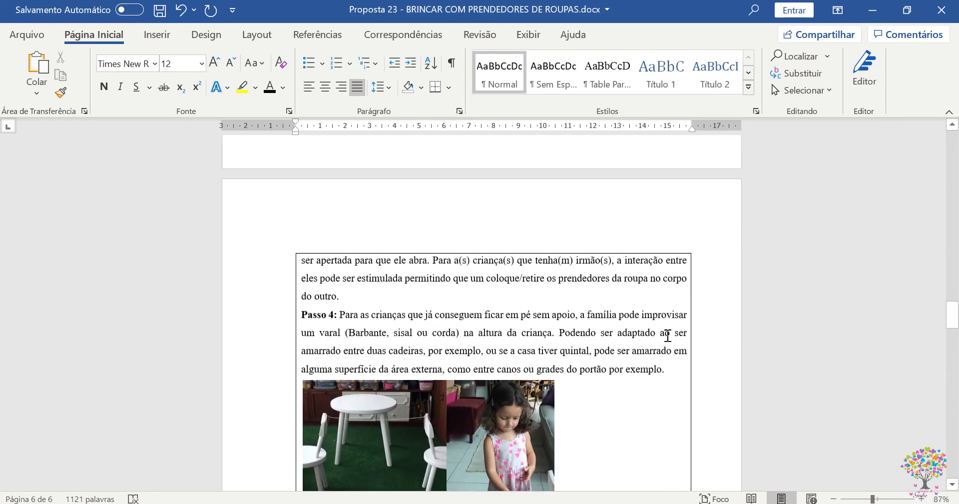
scroll(616, 329, "up", 10)
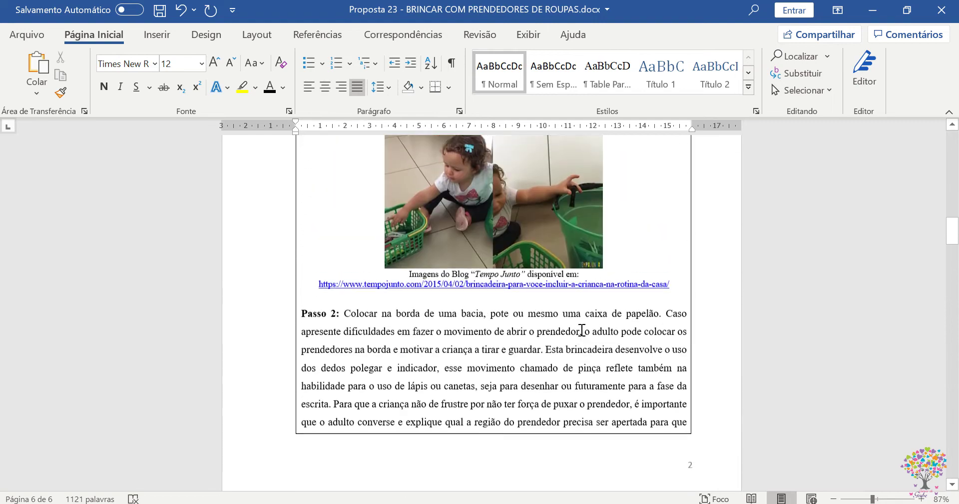
scroll(560, 305, "down", 8)
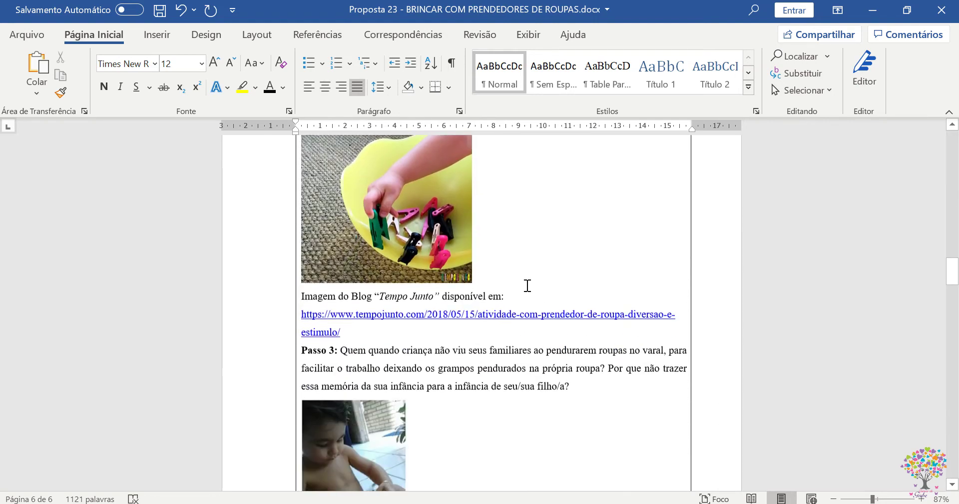
left_click_drag(368, 340, 329, 131)
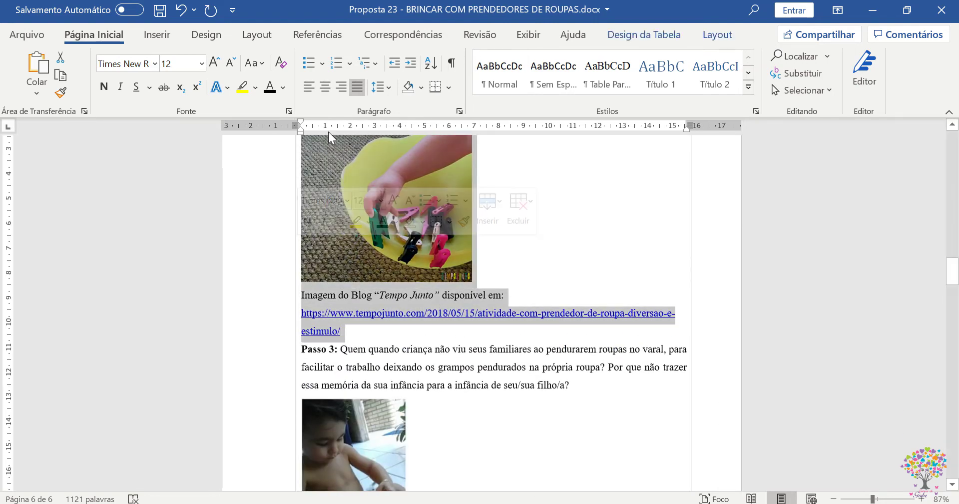
left_click(326, 87)
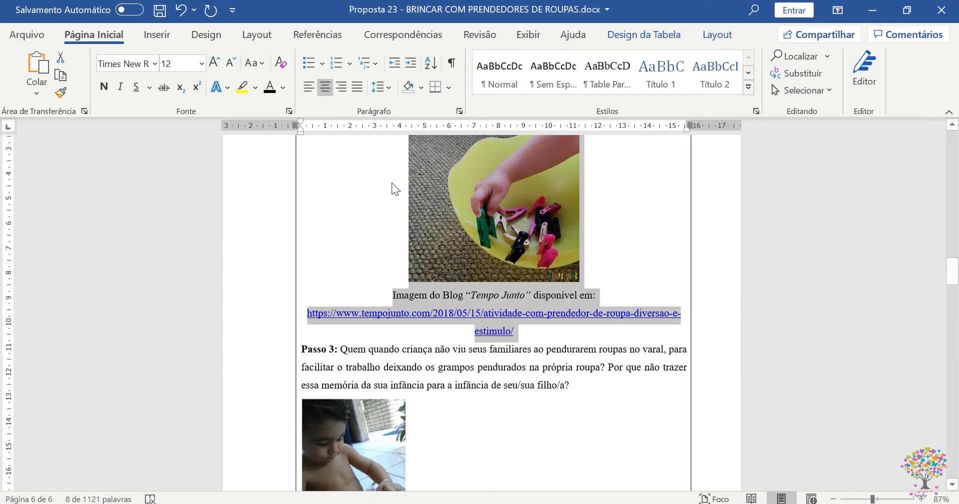
Set the centred image and its "Tempo Junto" caption to single line spacing and font size 10.
left_click(460, 111)
left_click(590, 284)
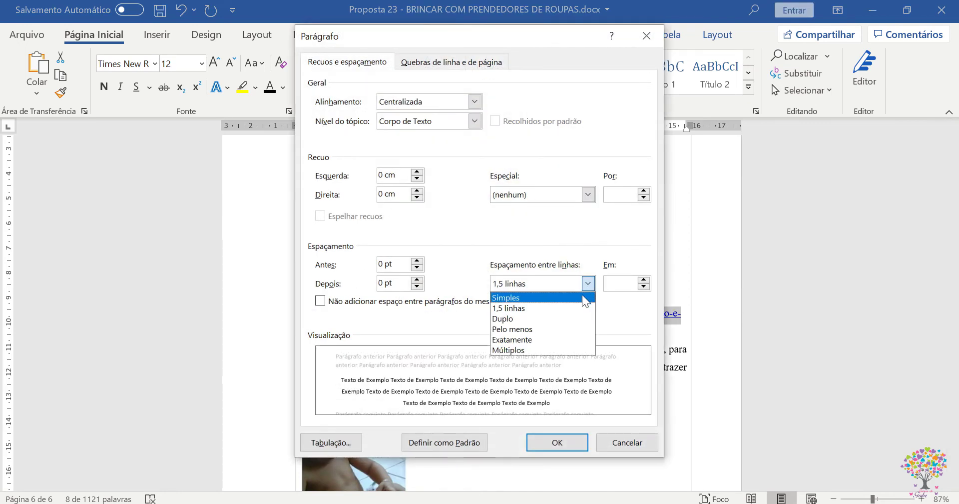
left_click(562, 294)
left_click(550, 444)
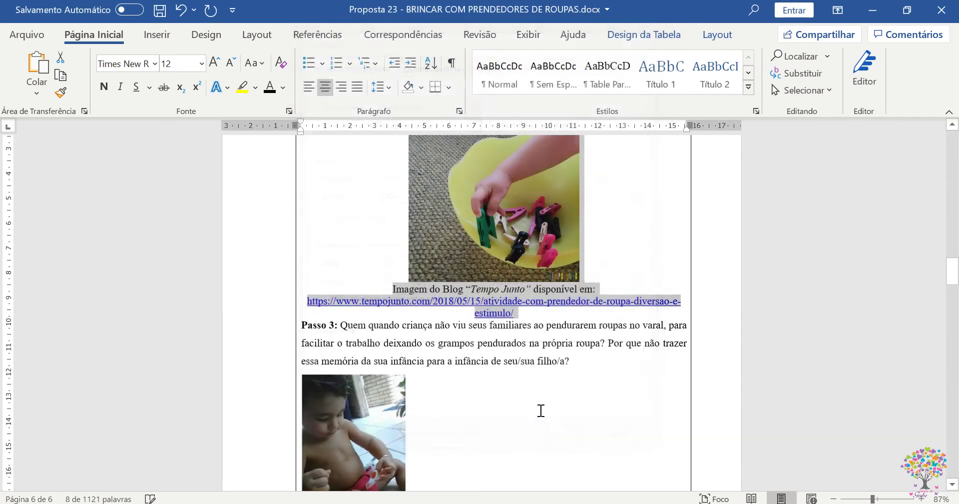
left_click(230, 63)
left_click(230, 63)
Insert a blank line between the "Tempo Junto" caption link and the Passo 3 paragraph, keeping the Passo 3 text unbroken.
left_click(676, 309)
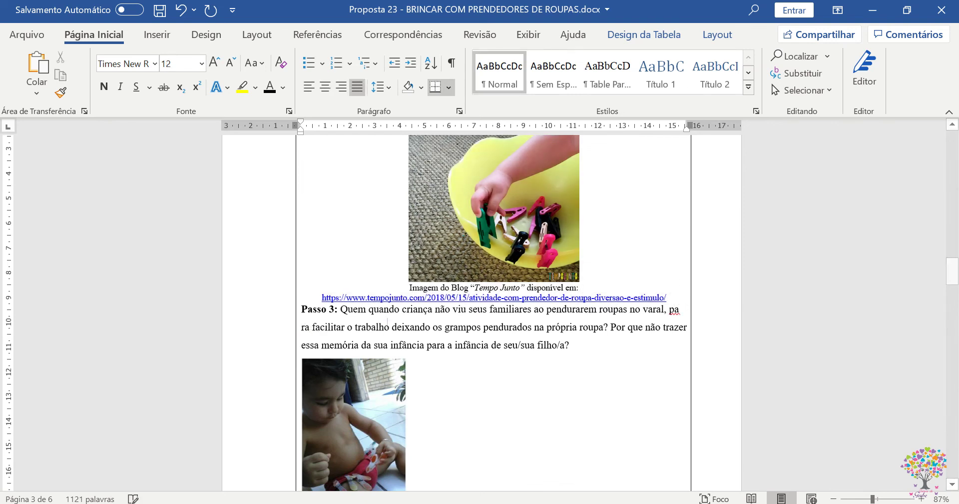
key("BackSpace")
key("Up")
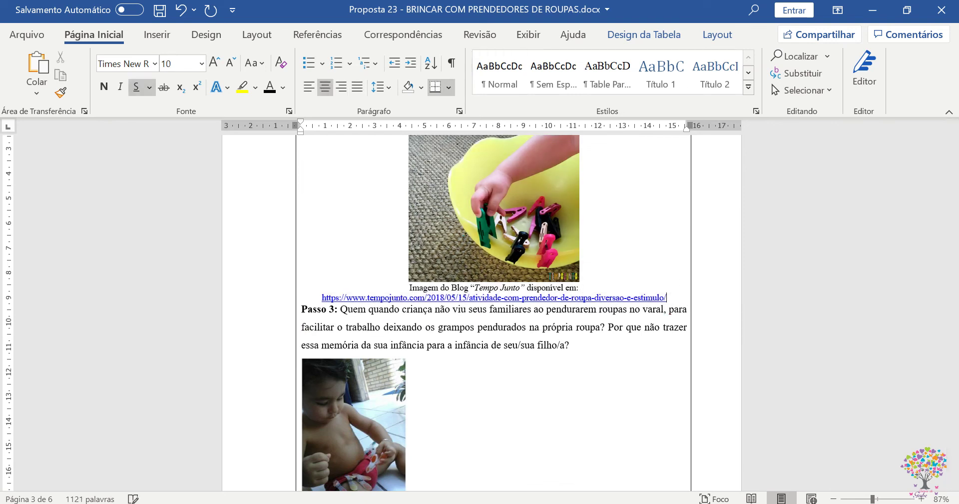
key("Return")
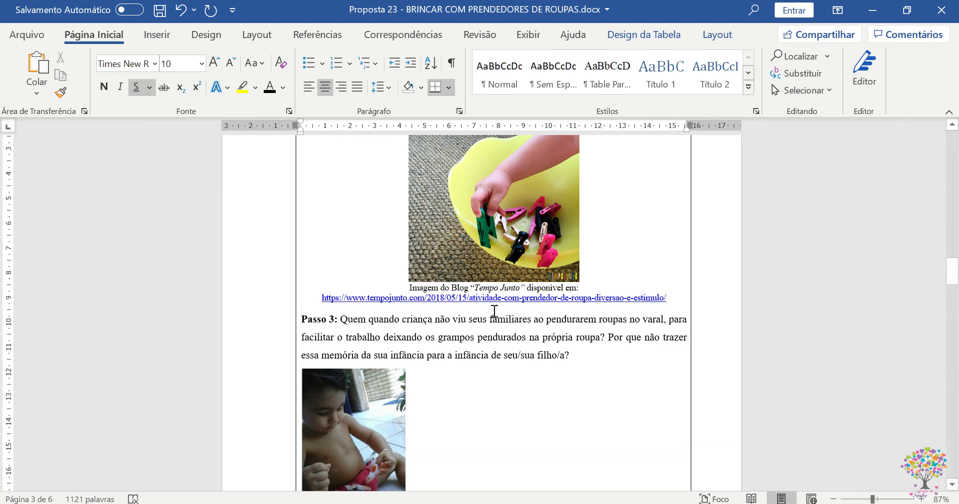
Set the new blank line and the Passo 3 paragraph to 1.5 line spacing.
left_click_drag(494, 311, 534, 320)
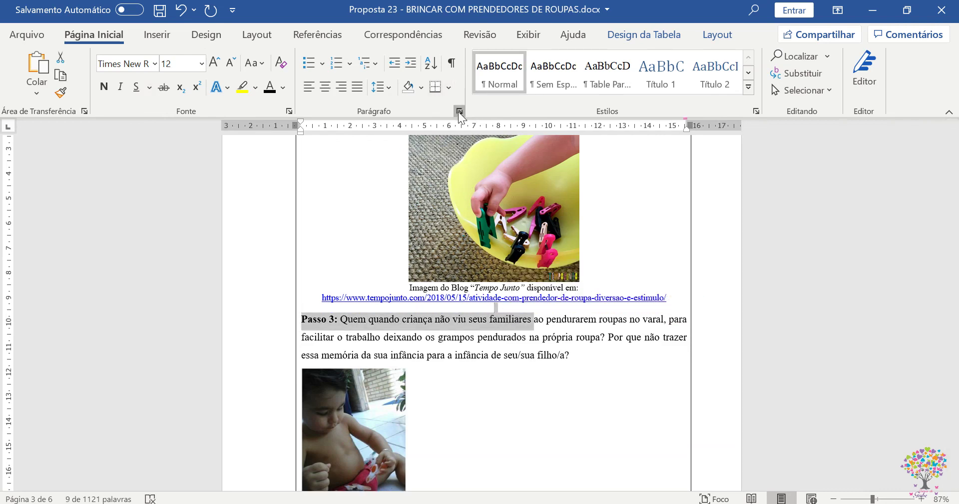
left_click(459, 111)
left_click(588, 283)
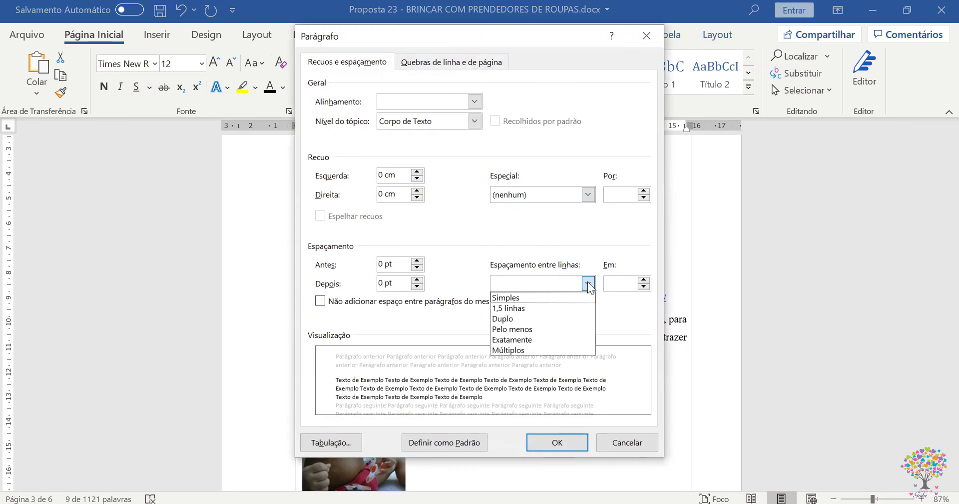
left_click(564, 307)
left_click(569, 444)
left_click(526, 342)
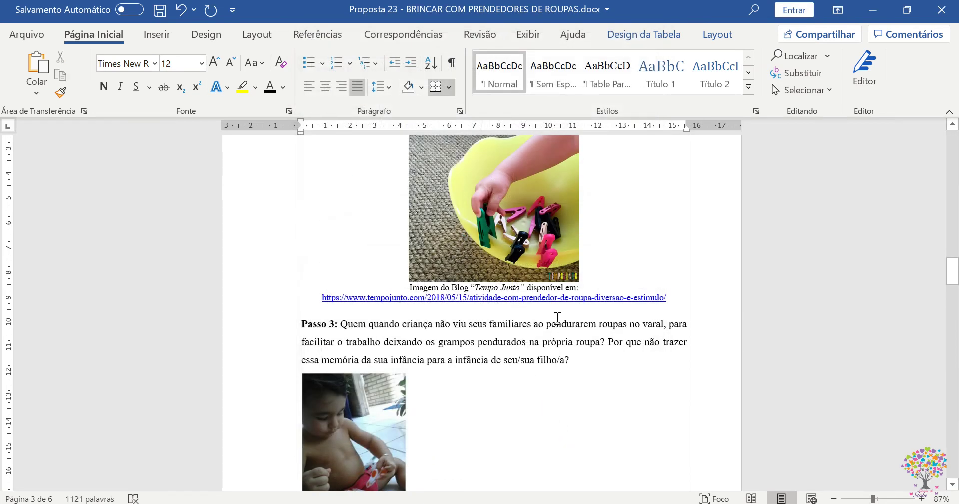
Review the pages from Passo 2 to the end of the document for images and captions still needing formatting.
scroll(558, 318, "up", 4)
left_click(460, 283)
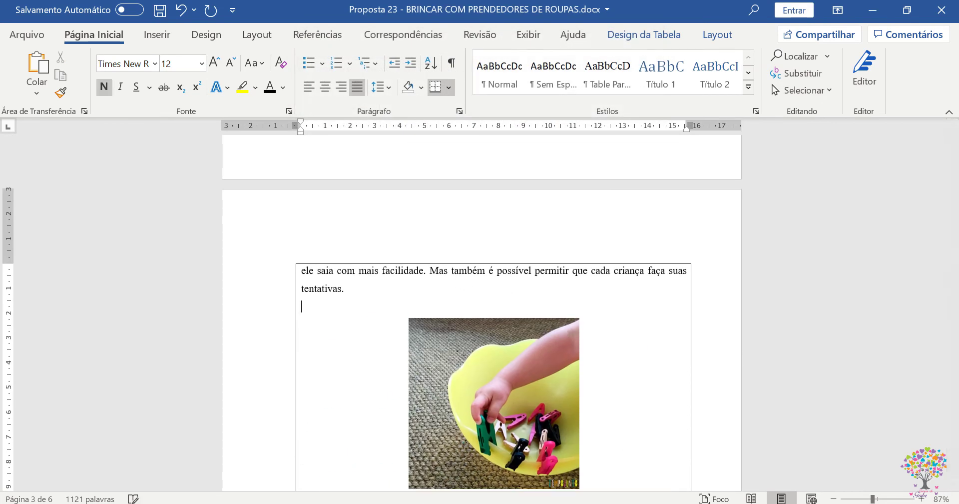
scroll(469, 281, "down", 8)
scroll(483, 302, "down", 14)
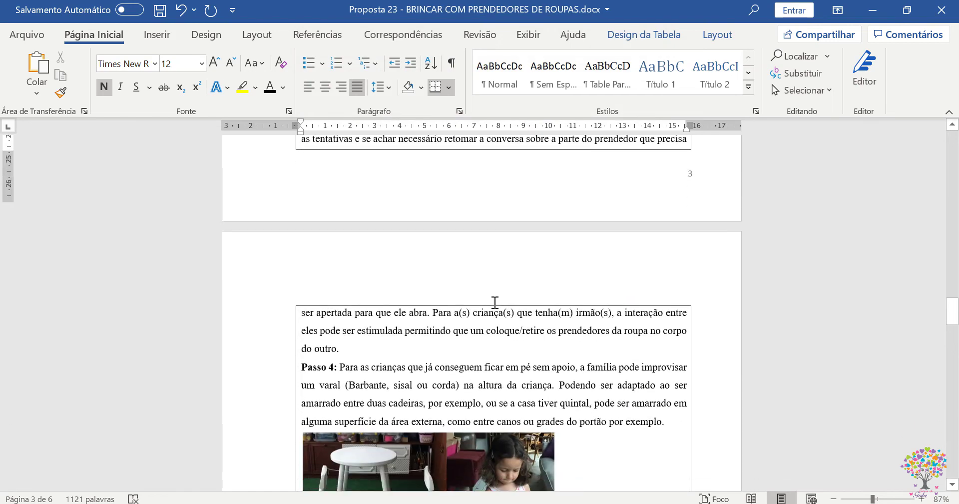
scroll(495, 296, "down", 15)
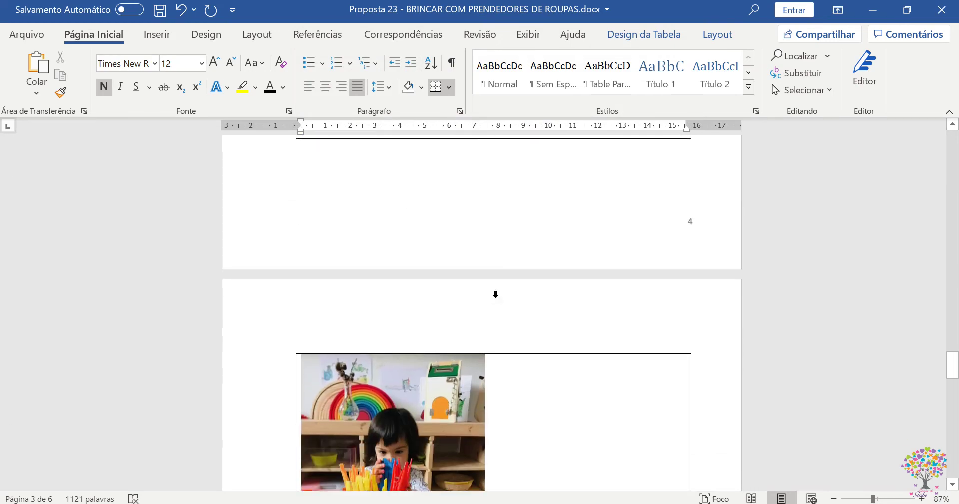
scroll(498, 299, "down", 6)
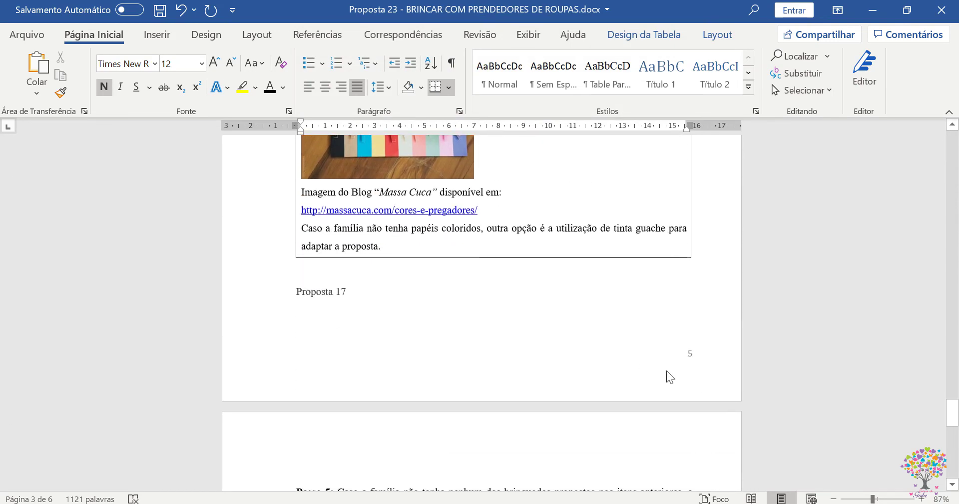
mouse_move(955, 419)
left_mouse_down()
mouse_move(953, 430)
mouse_move(950, 416)
left_mouse_up()
scroll(287, 356, "up", 18)
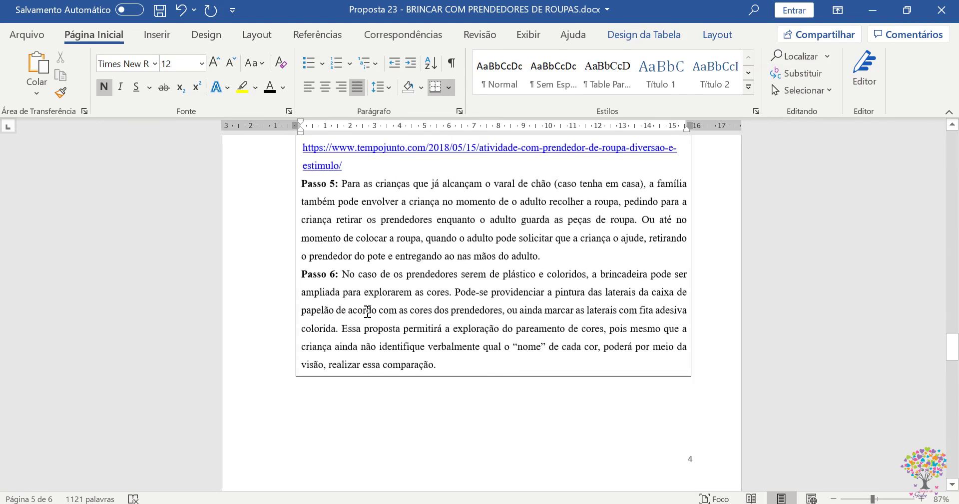
scroll(421, 281, "up", 16)
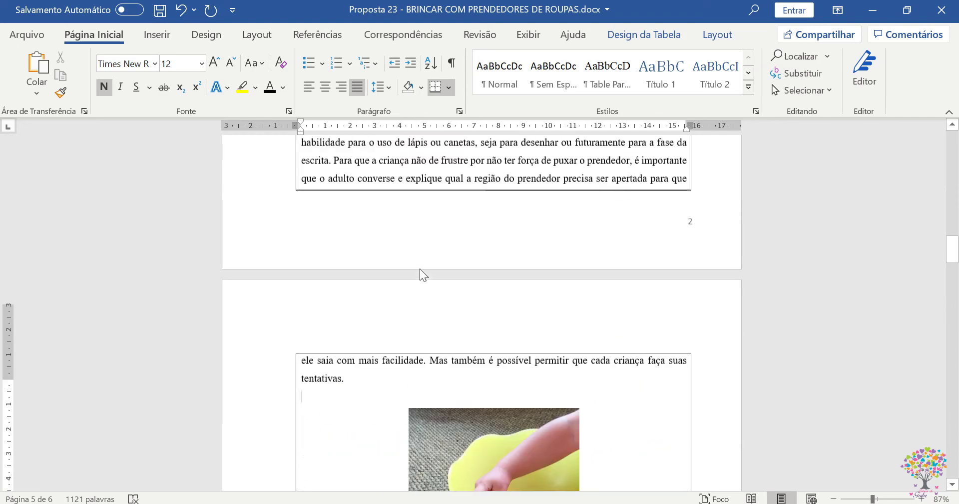
Save the formatted Proposta 23 document under its existing name.
scroll(421, 254, "up", 6)
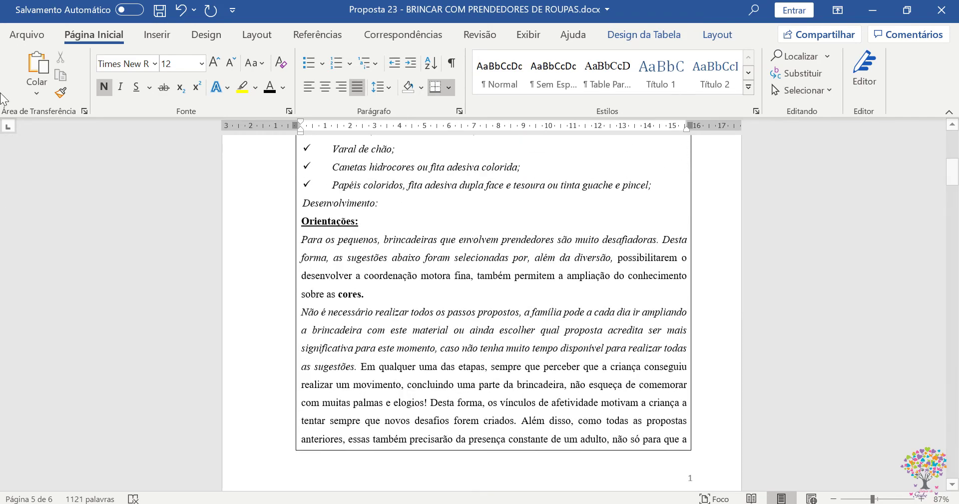
left_click(27, 34)
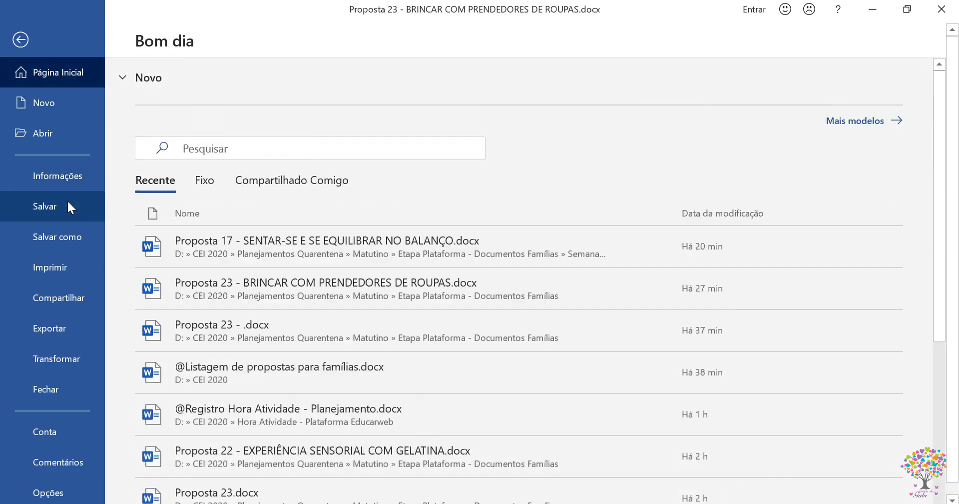
left_click(67, 199)
Remove the bold from "cores" and toggle italics across the whole "Para os pequenos" paragraph under Orientações.
scroll(434, 240, "up", 4)
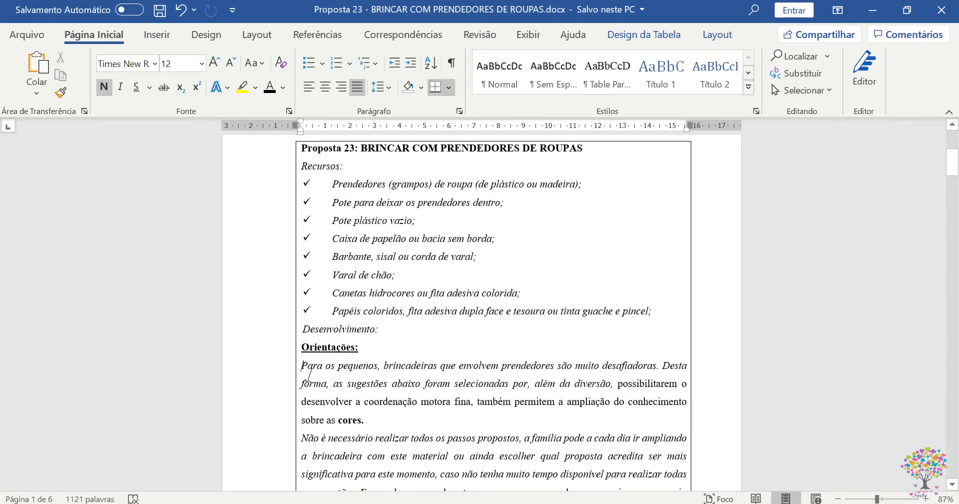
mouse_move(302, 368)
left_mouse_down()
mouse_move(383, 406)
mouse_move(338, 419)
mouse_move(383, 422)
mouse_move(345, 422)
mouse_move(379, 422)
mouse_move(320, 402)
mouse_move(300, 366)
left_mouse_up()
left_click(363, 421)
key("ctrl+z")
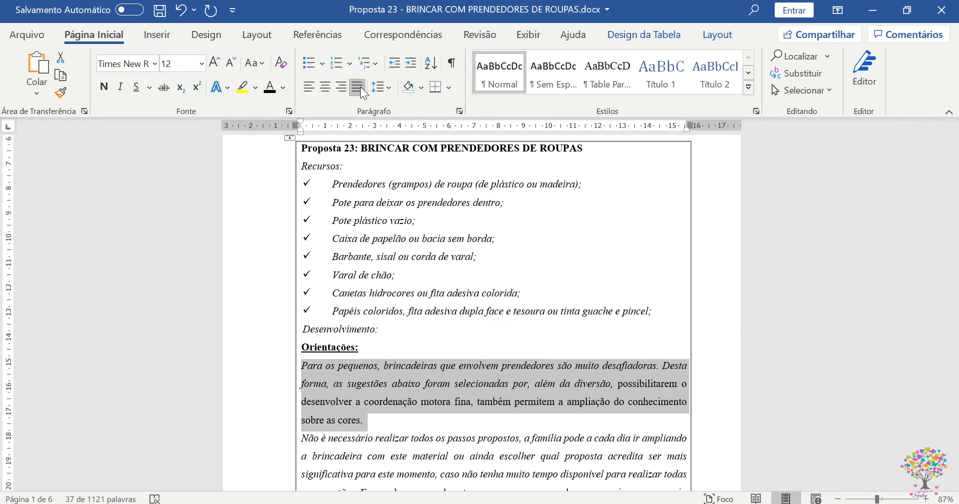
left_click(115, 91)
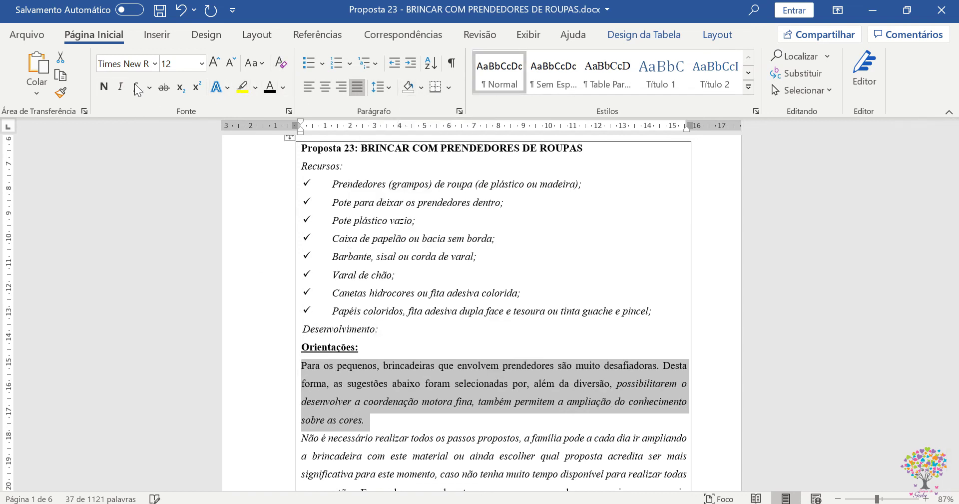
Deselect the "Para os pequenos" paragraph, check the text through the start of page 2, and save the document again.
scroll(400, 320, "down", 1)
left_click(403, 323)
scroll(421, 344, "down", 4)
scroll(420, 344, "down", 3)
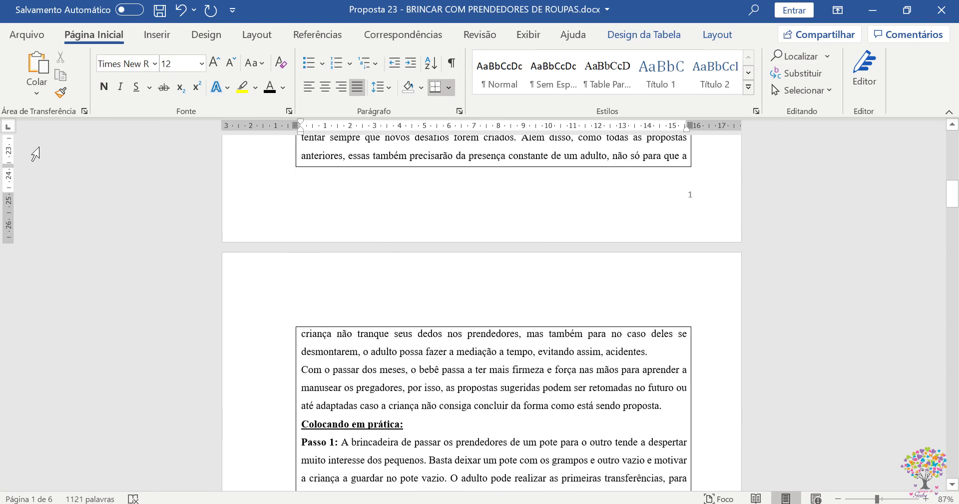
left_click(27, 34)
left_click(61, 196)
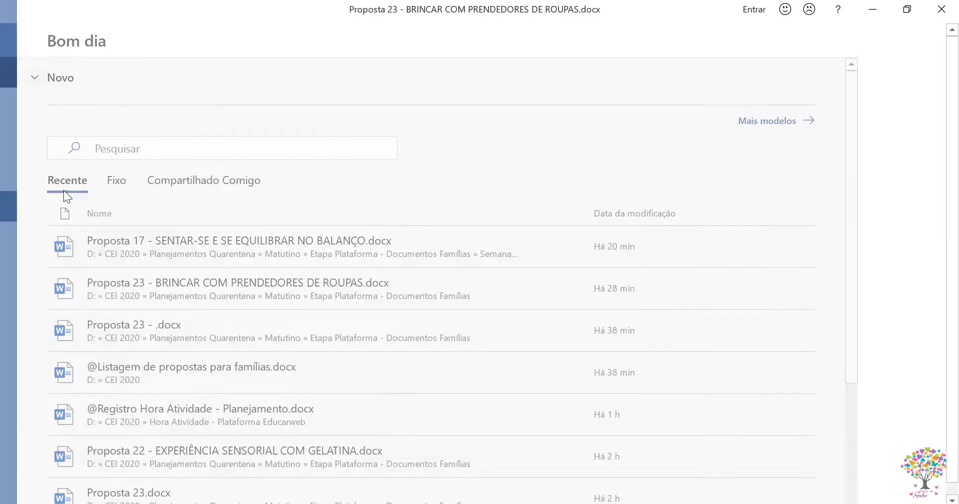
mouse_move(206, 502)
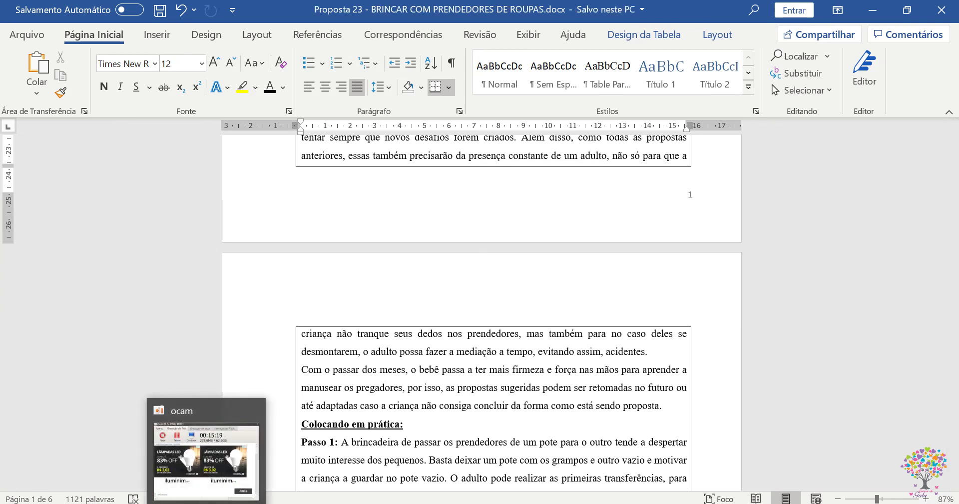